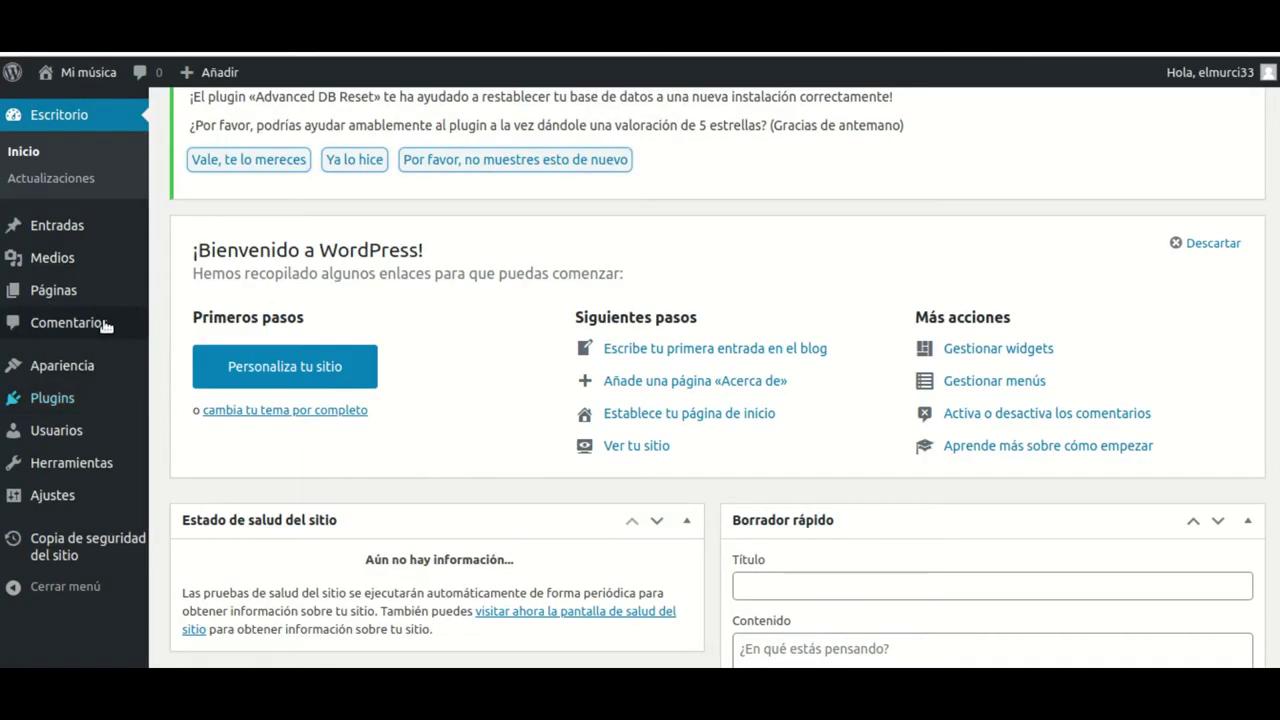
# Step: Go to the Mi música Escritorio and reveal the Apariencia submenu
pyautogui.scroll(-2, 110, 318)
pyautogui.moveTo(112, 310)
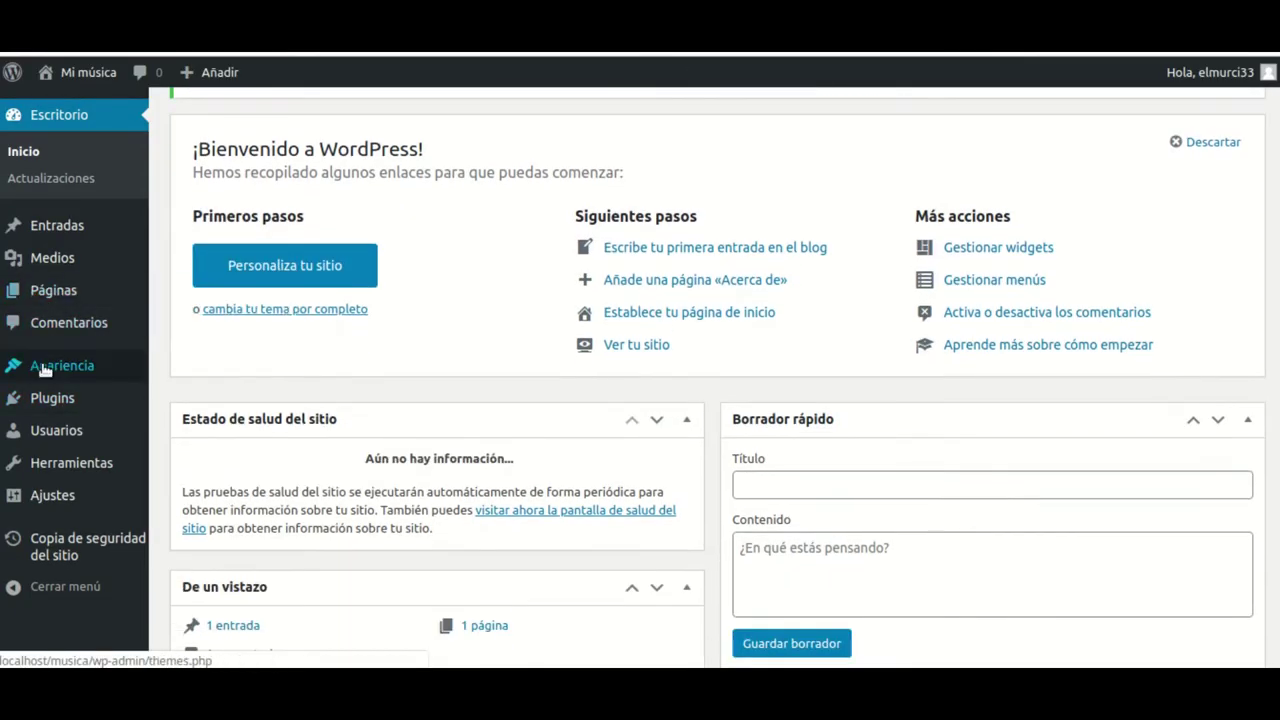
pyautogui.moveTo(48, 372)
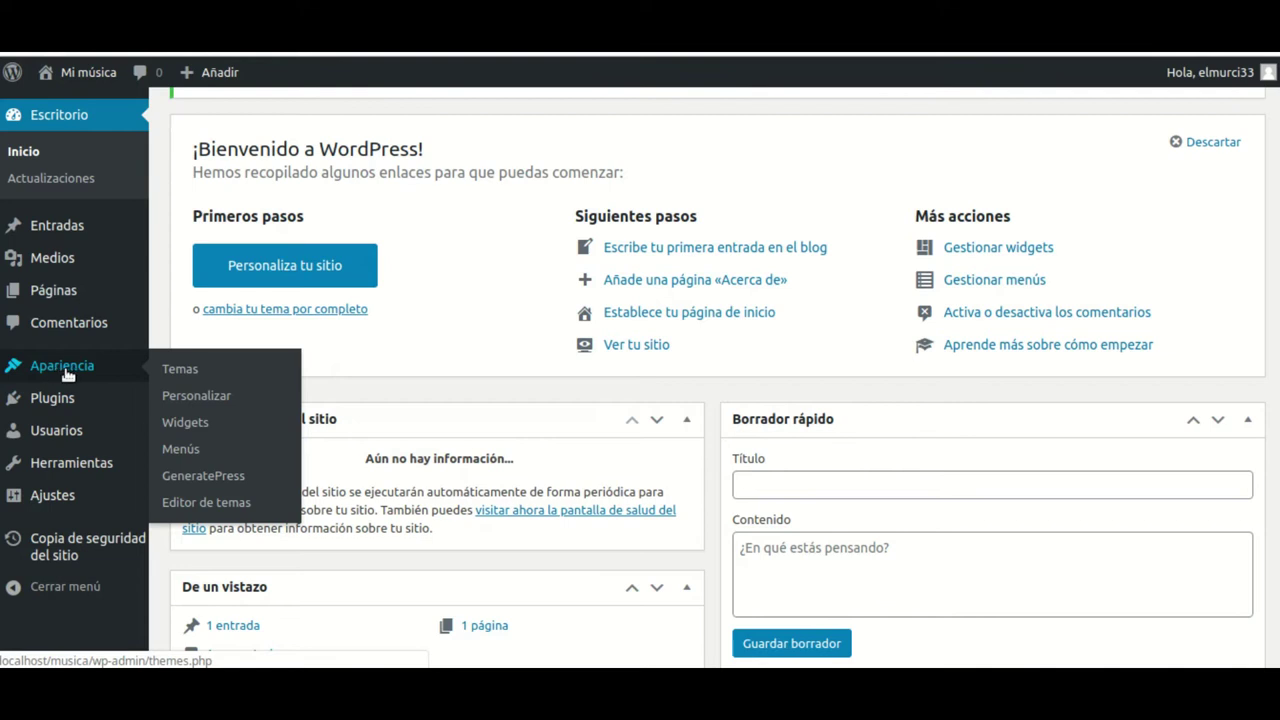
# Step: In Apariencia > Menús, tick the Menú principal location for Menu principal and save
pyautogui.click(198, 449)
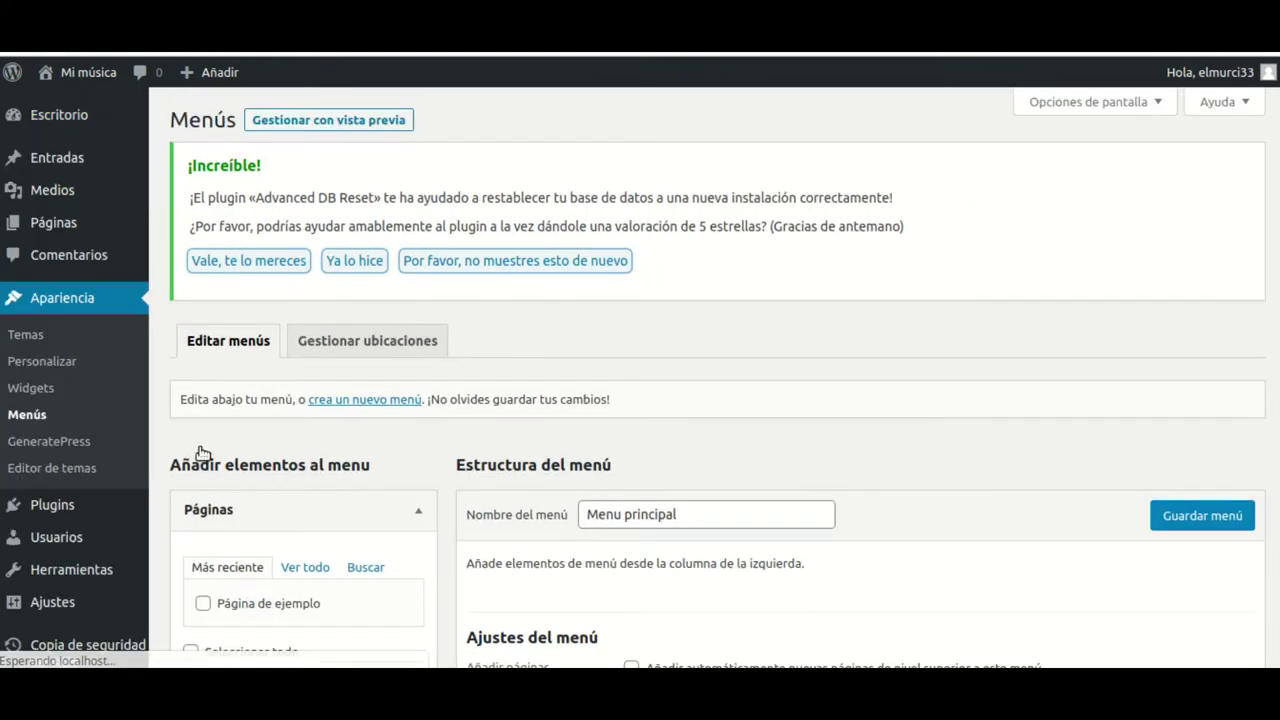
pyautogui.scroll(-3, 633, 448)
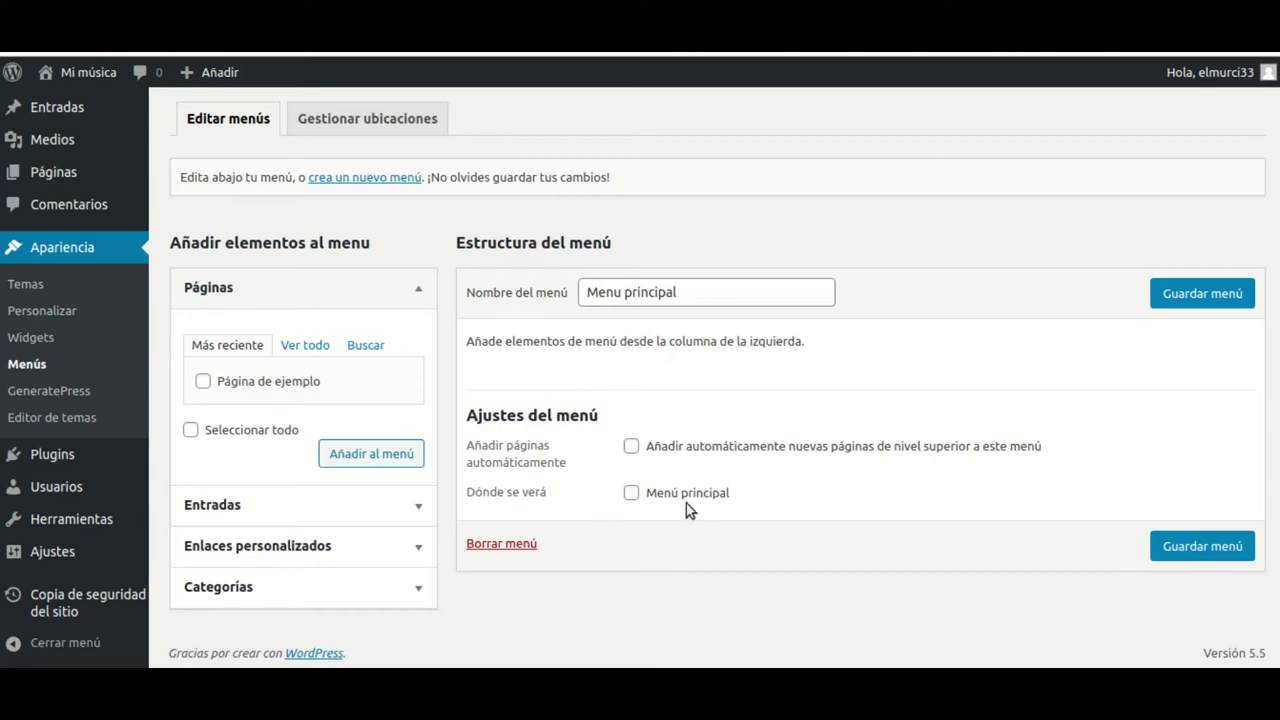
pyautogui.click(631, 493)
pyautogui.click(1175, 296)
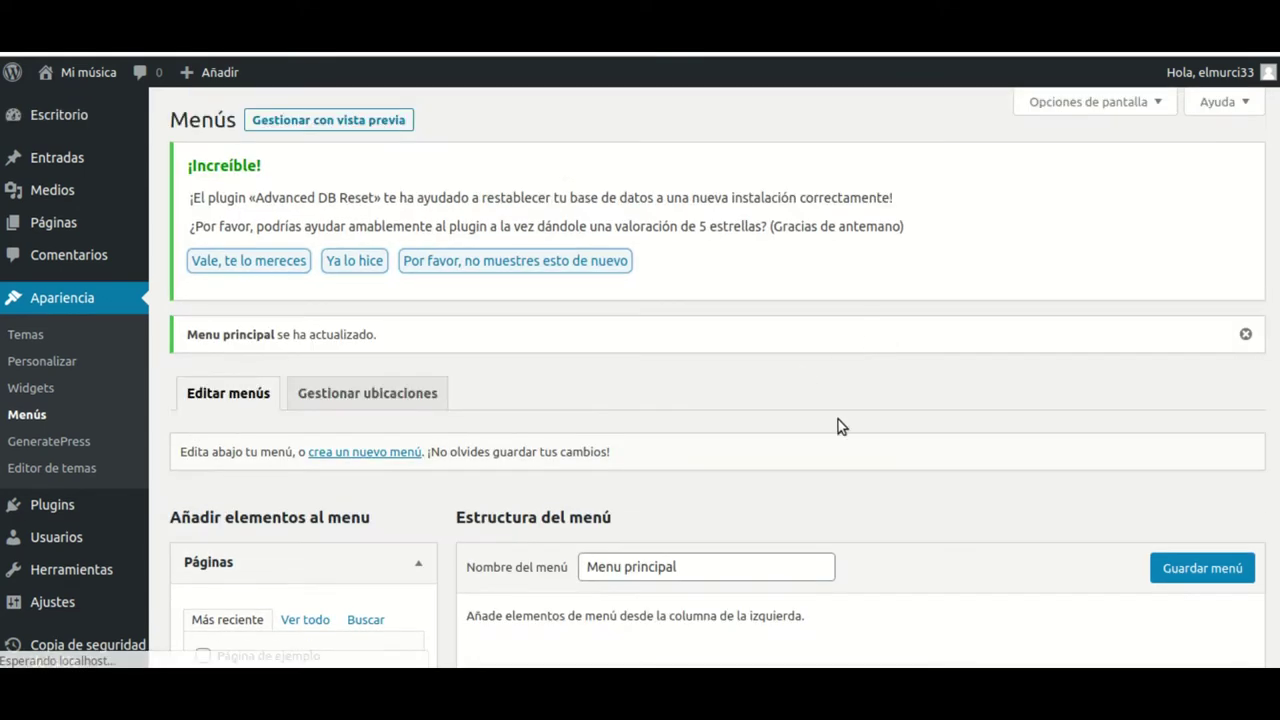
pyautogui.scroll(-3, 838, 419)
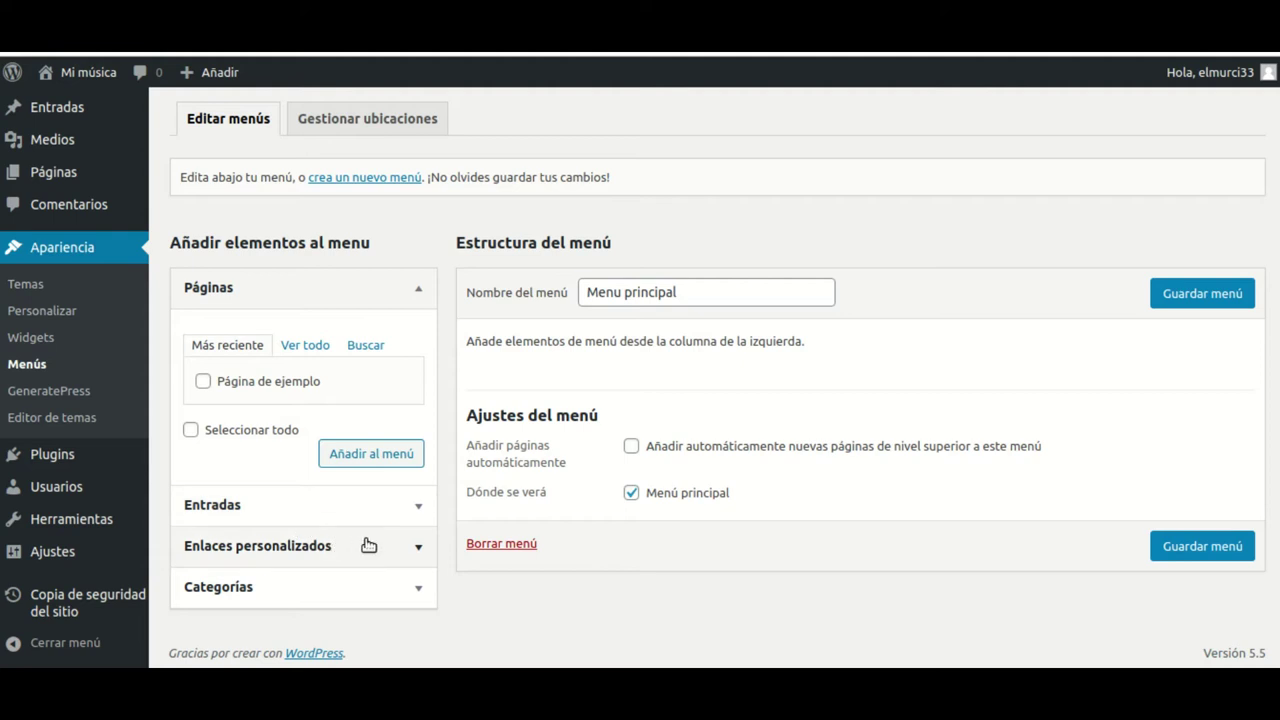
# Step: Add a custom link 'Inicio' with URL '#' to Menu principal and save the menu
pyautogui.click(416, 547)
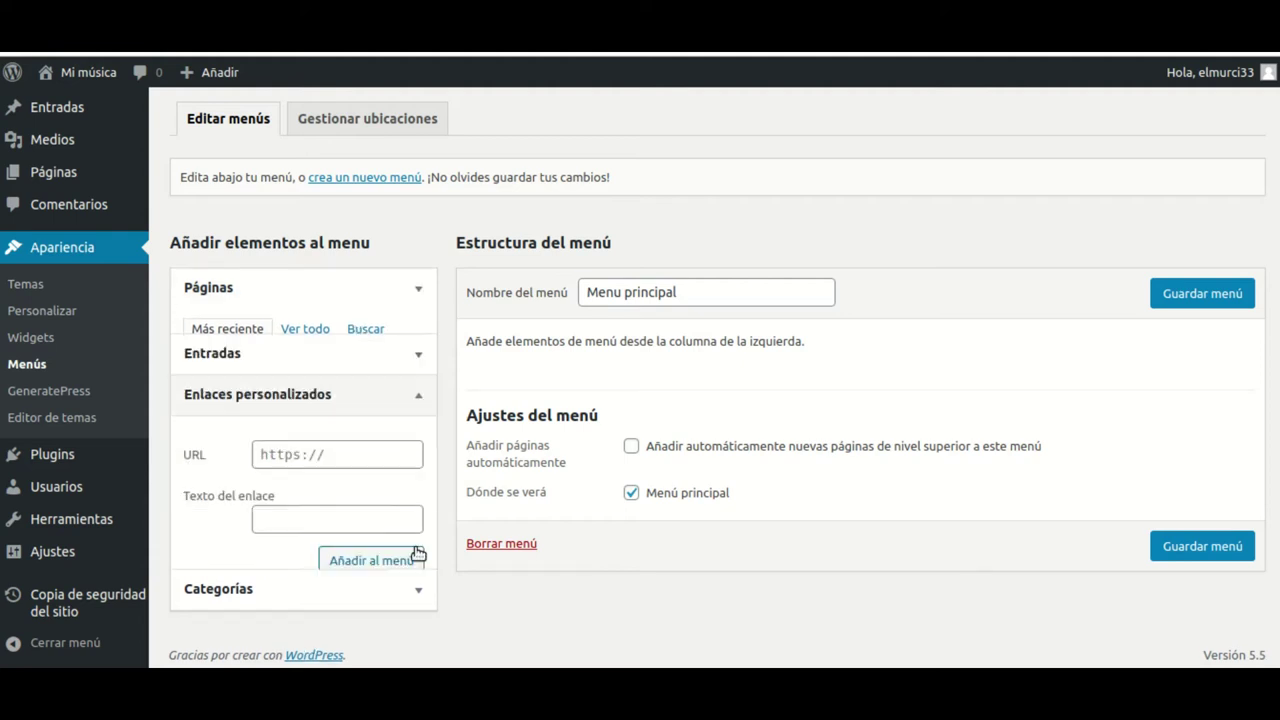
pyautogui.click(279, 432)
pyautogui.write('#')
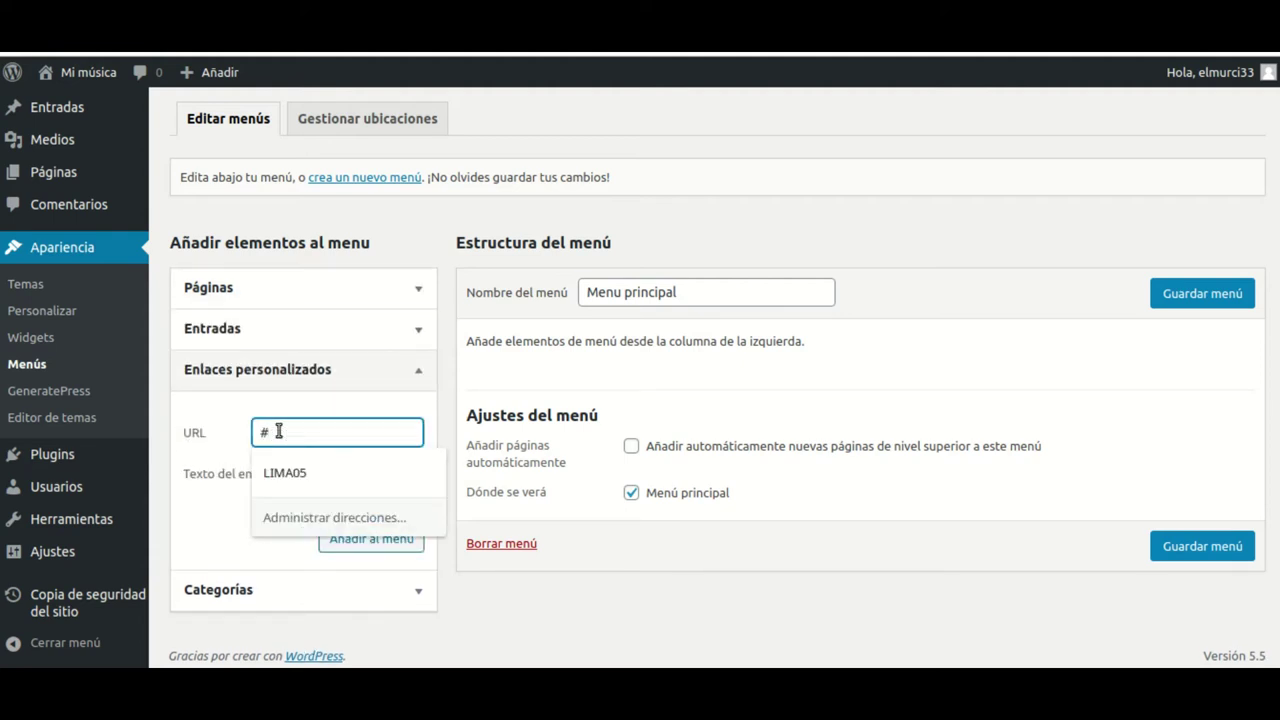
pyautogui.click(297, 508)
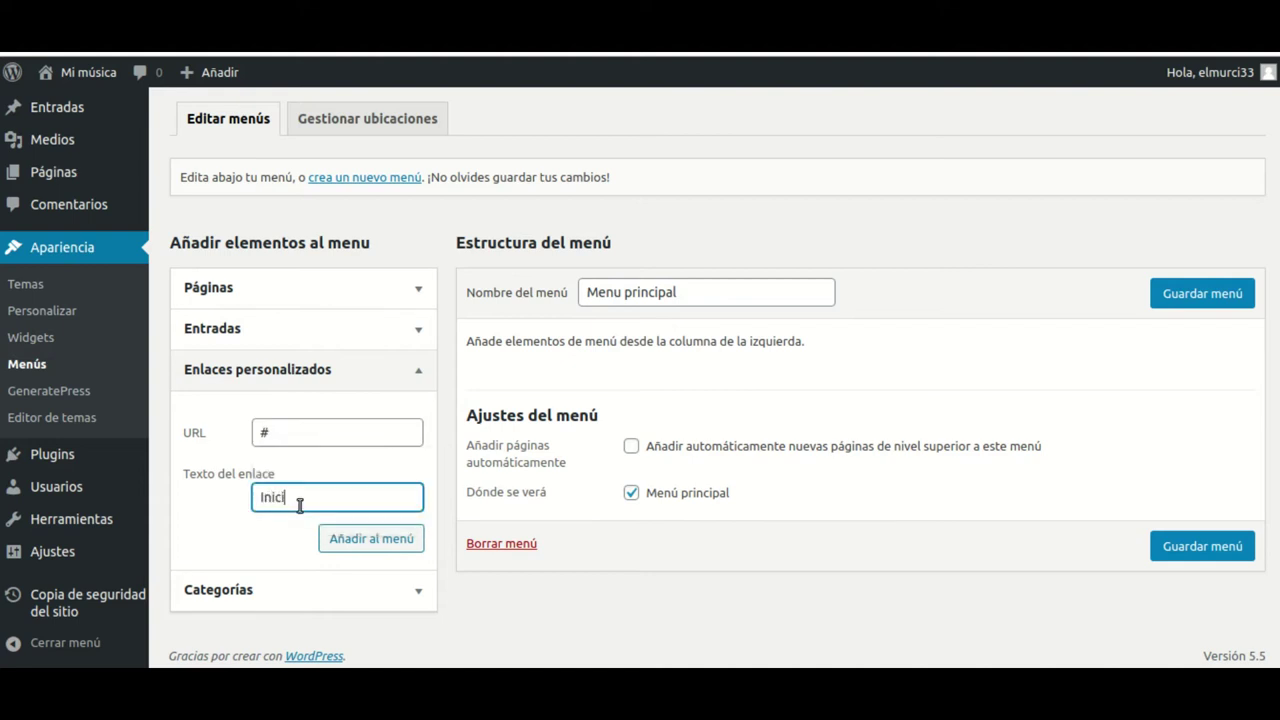
pyautogui.write('Inicio')
pyautogui.click(365, 538)
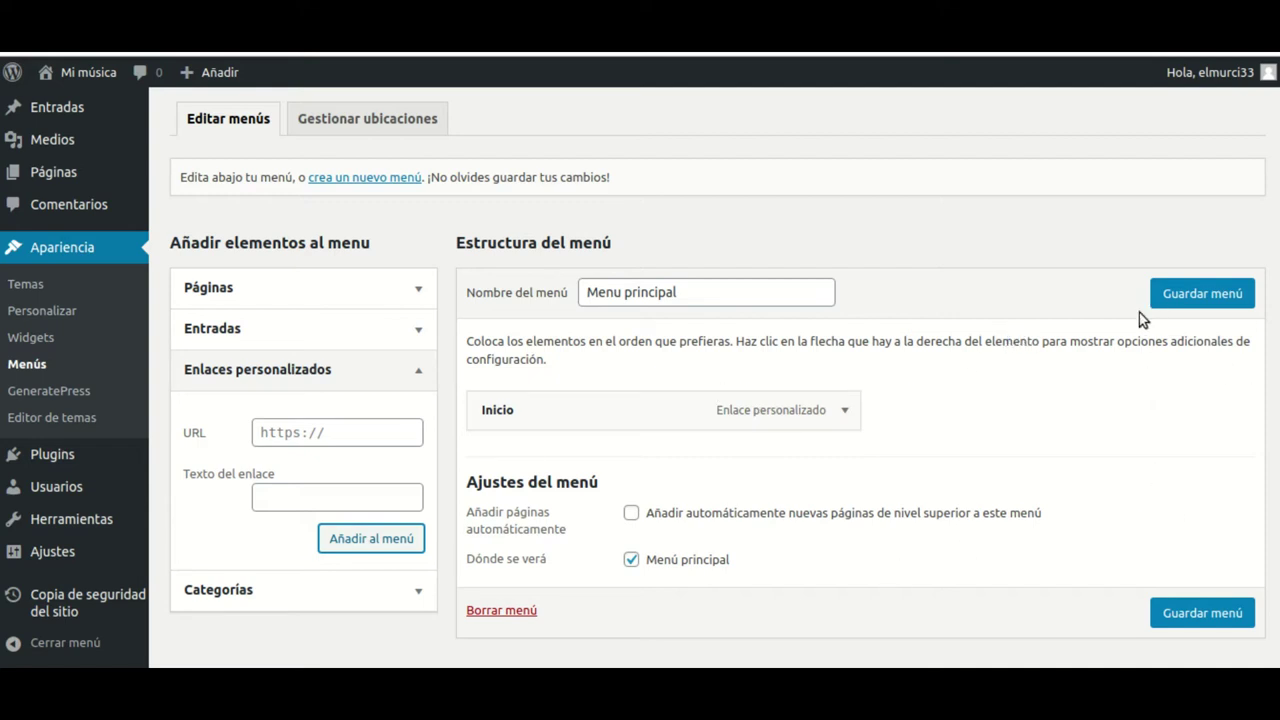
pyautogui.click(1227, 294)
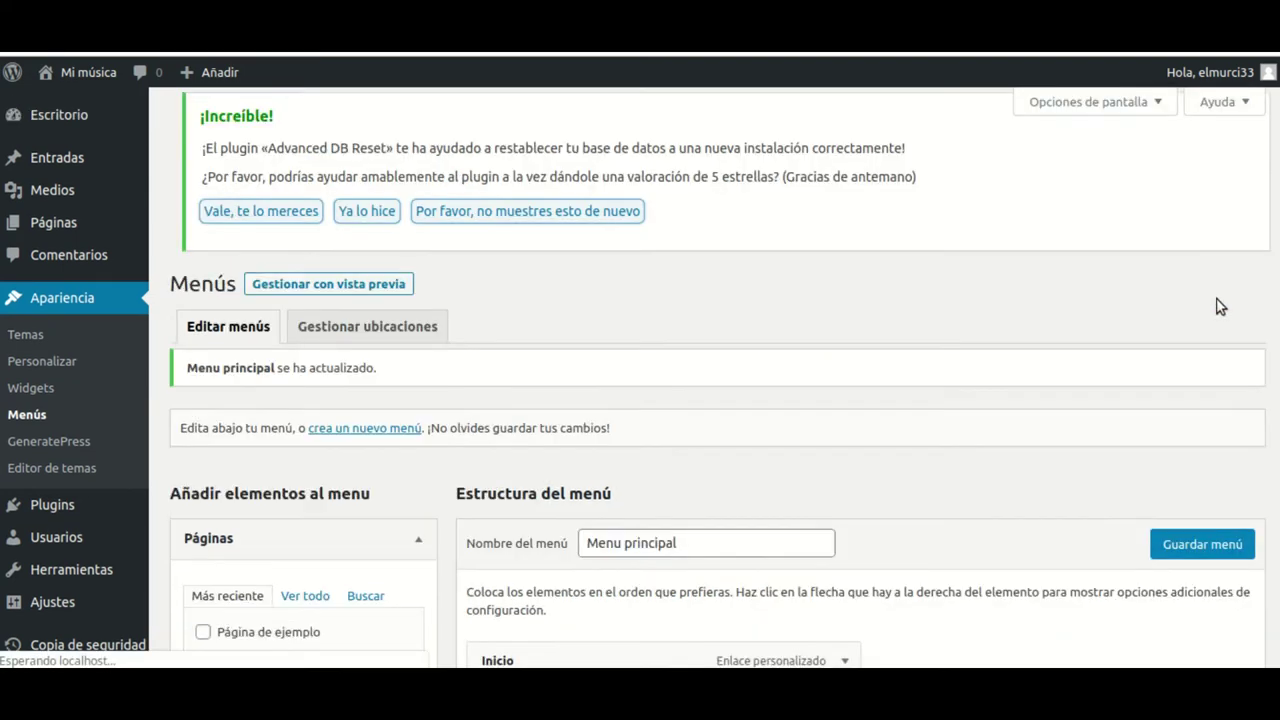
# Step: Open the live Mi música site in a new tab and reload it to see the Inicio link
pyautogui.moveTo(65, 74)
pyautogui.rightClick(68, 105)
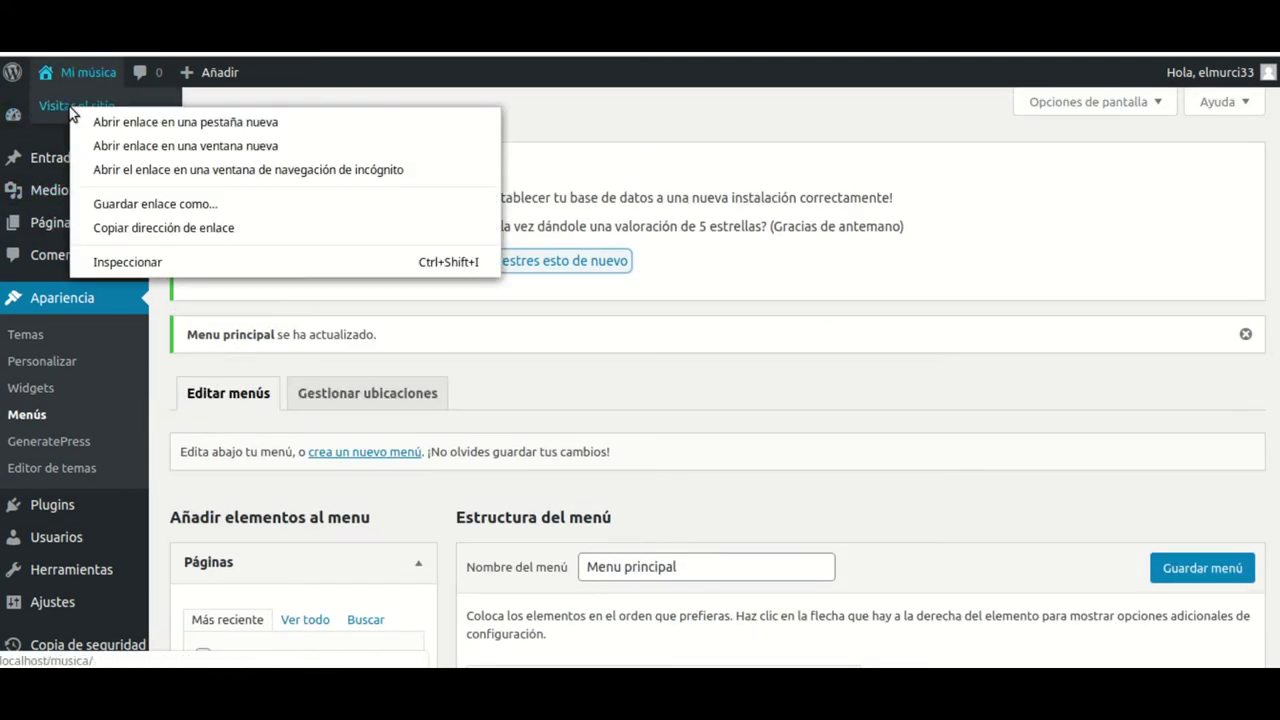
pyautogui.click(128, 118)
pyautogui.hotkey('ctrl', 'Tab')
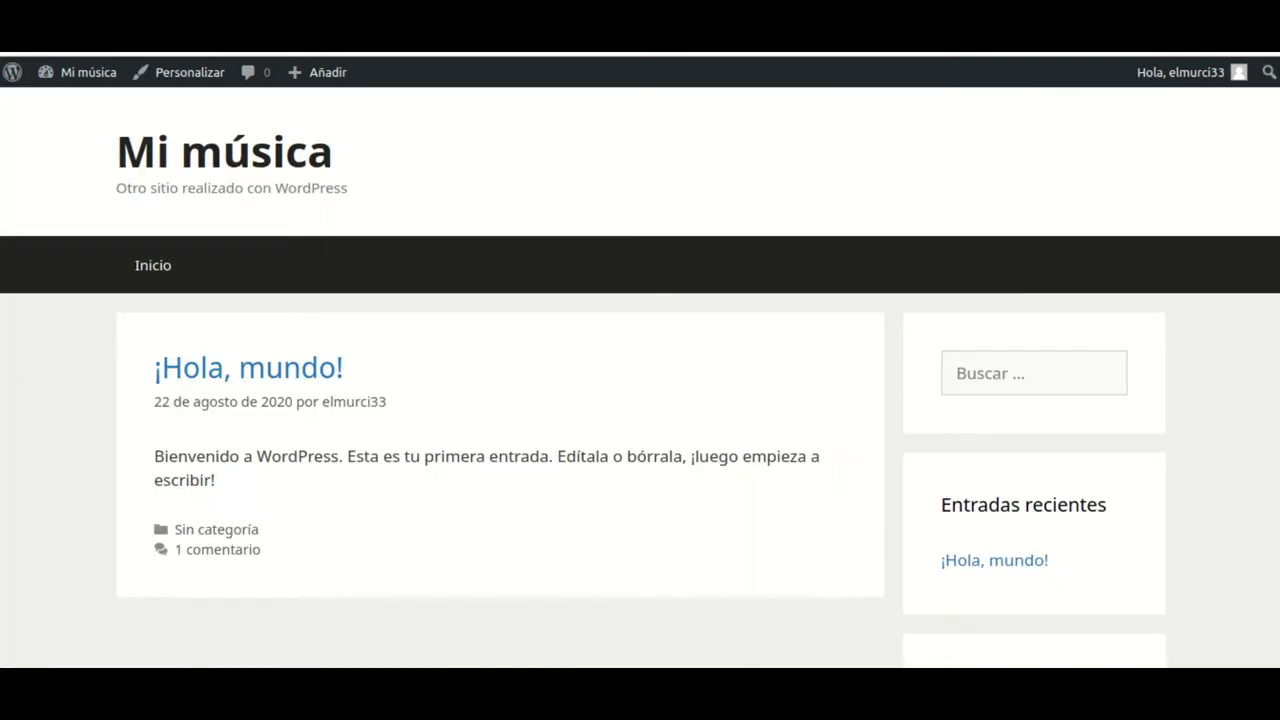
pyautogui.click(176, 272)
# Step: Log in to cPanel at datawebsolution.com/cpanel and open the File Manager
pyautogui.hotkey('ctrl', 't')
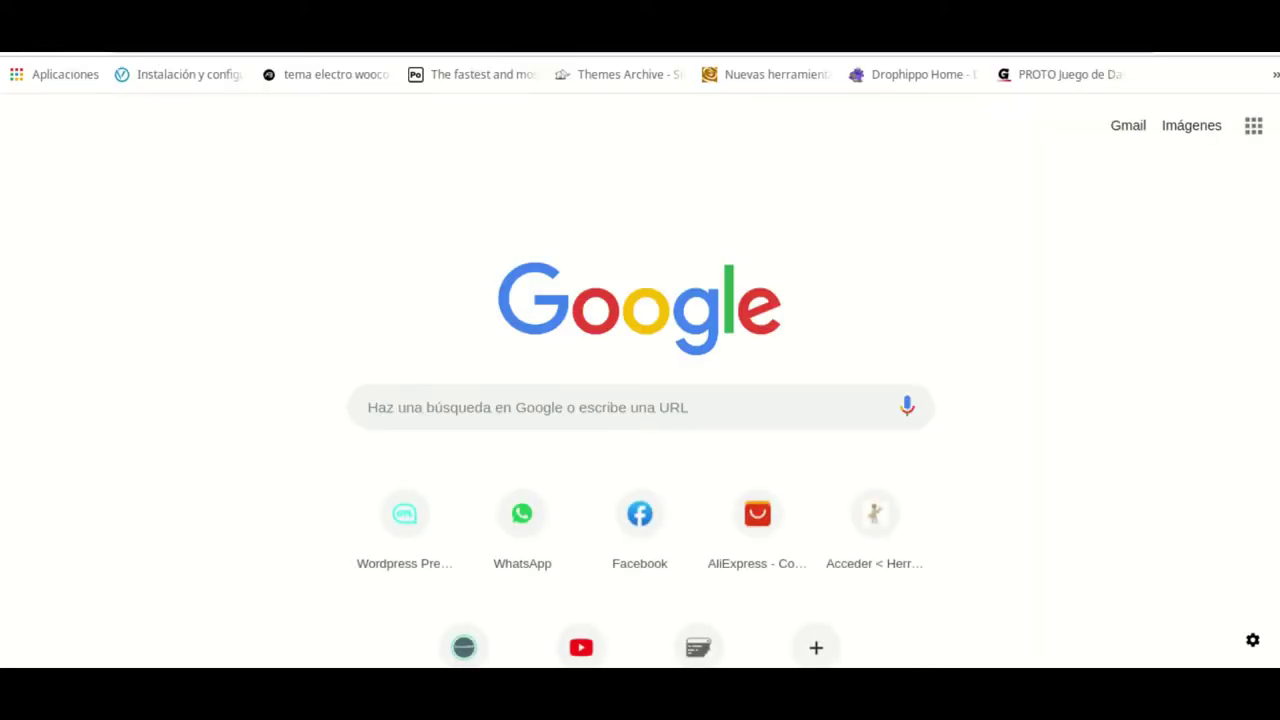
pyautogui.write('da')
pyautogui.press('Return')
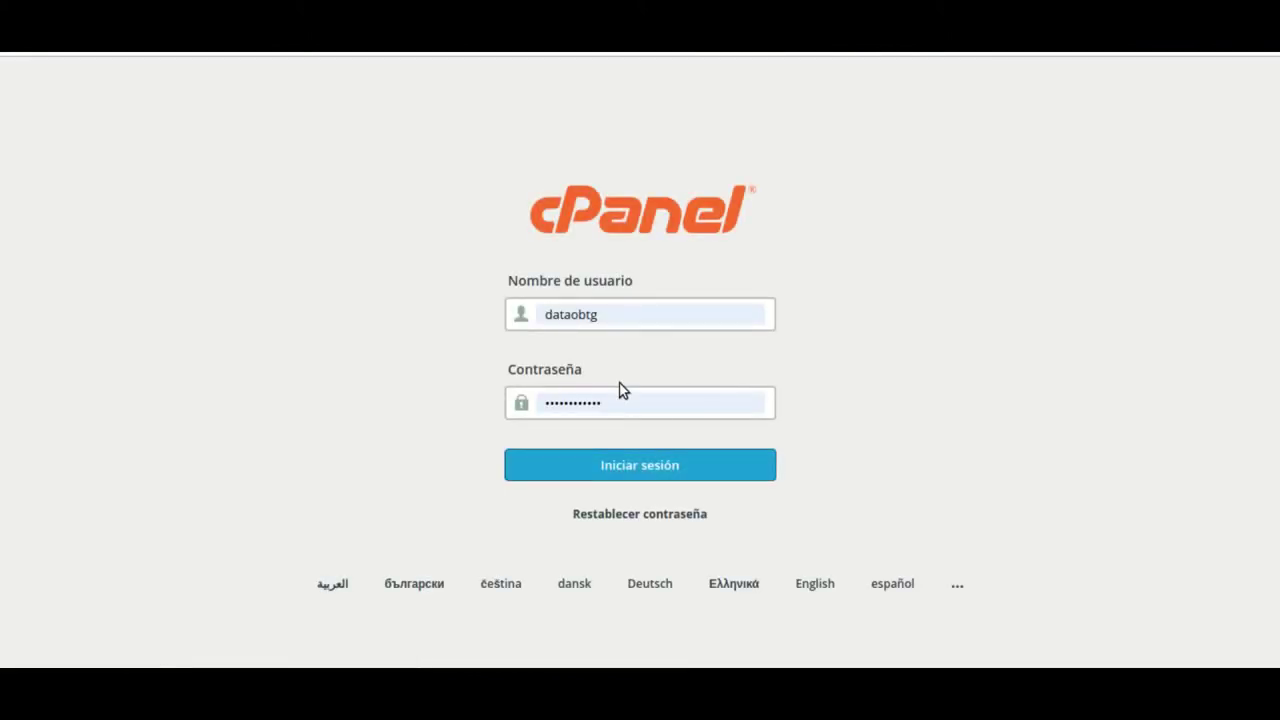
pyautogui.click(630, 476)
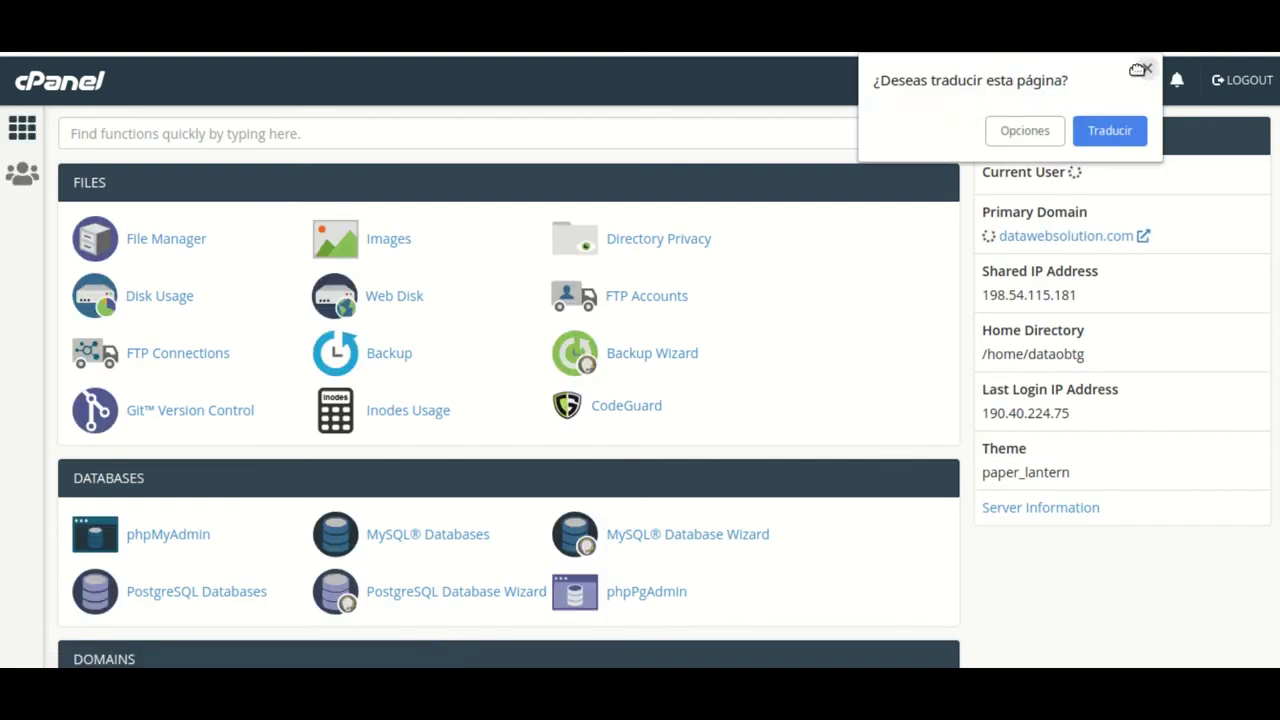
pyautogui.click(1146, 71)
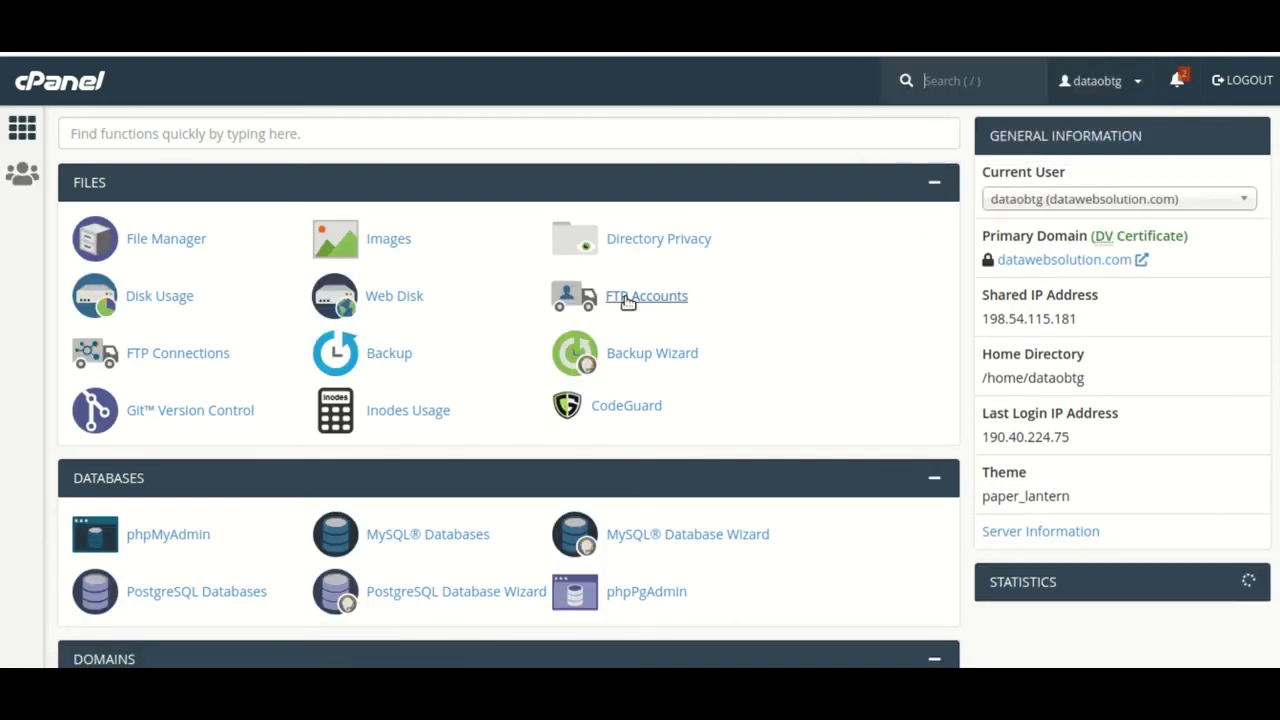
pyautogui.click(163, 245)
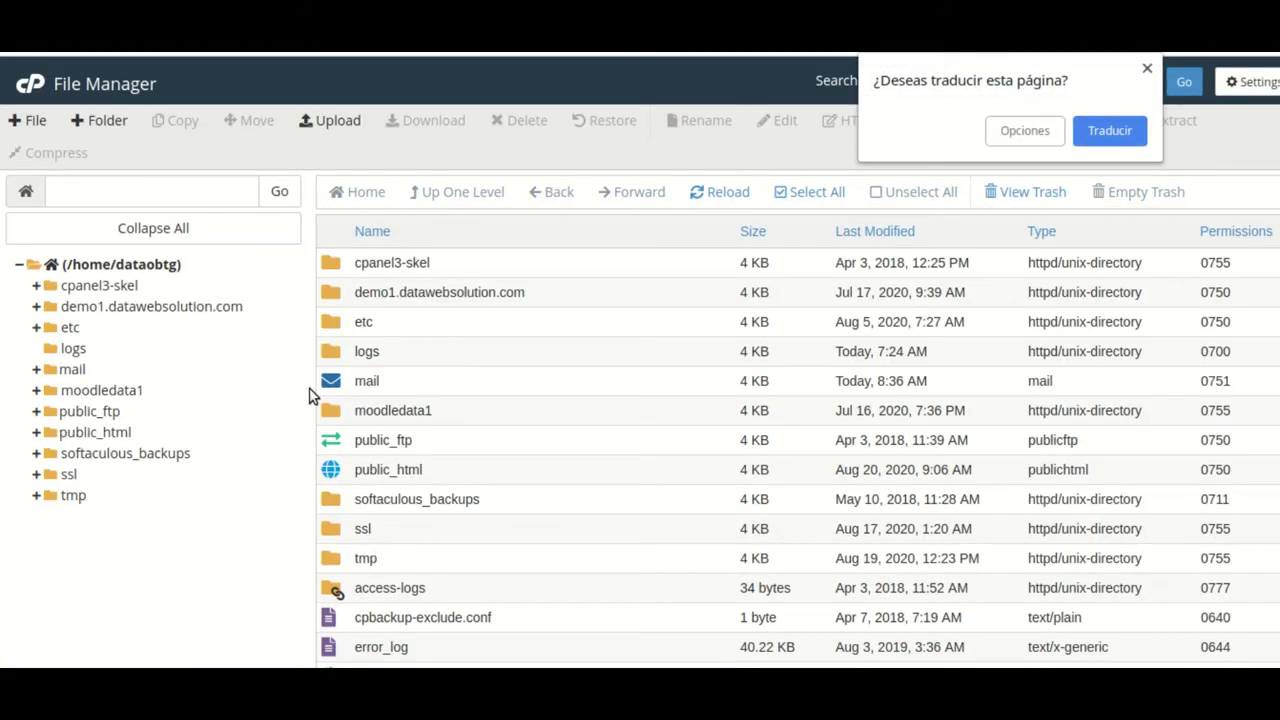
# Step: Browse public_html > wp-content > themes > generatepress_child and select functions.php
pyautogui.doubleClick(330, 472)
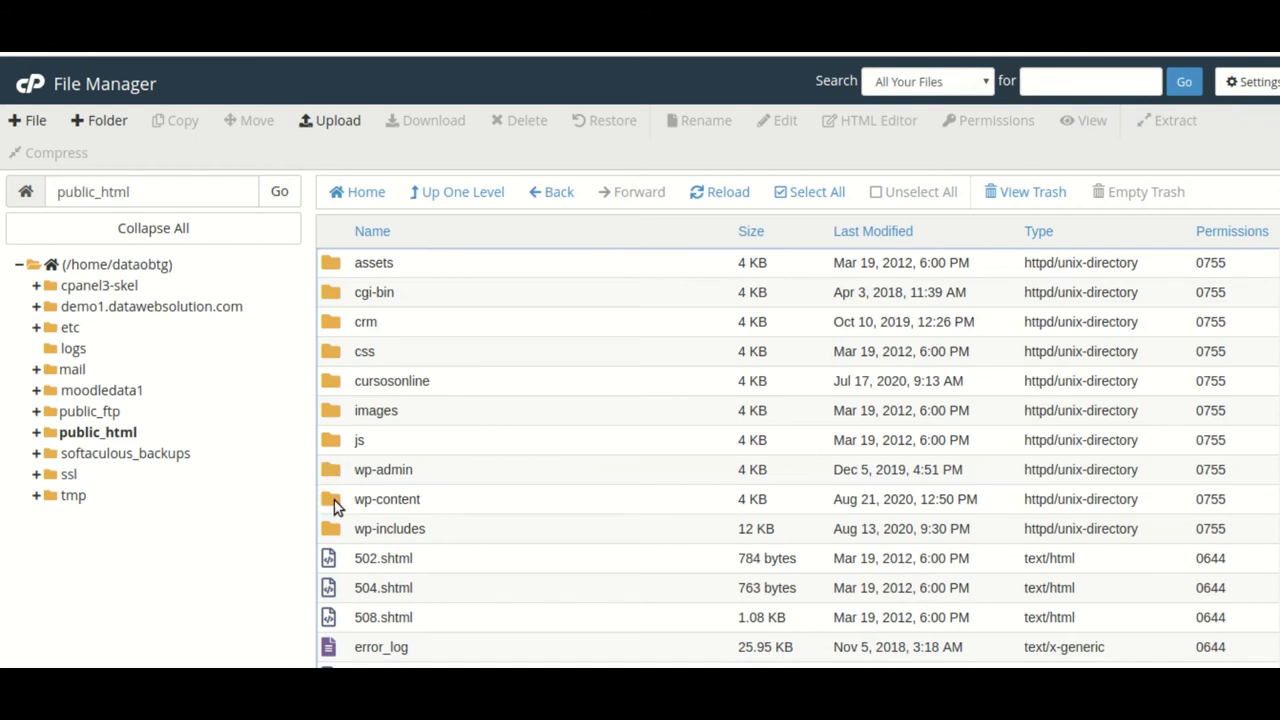
pyautogui.doubleClick(333, 505)
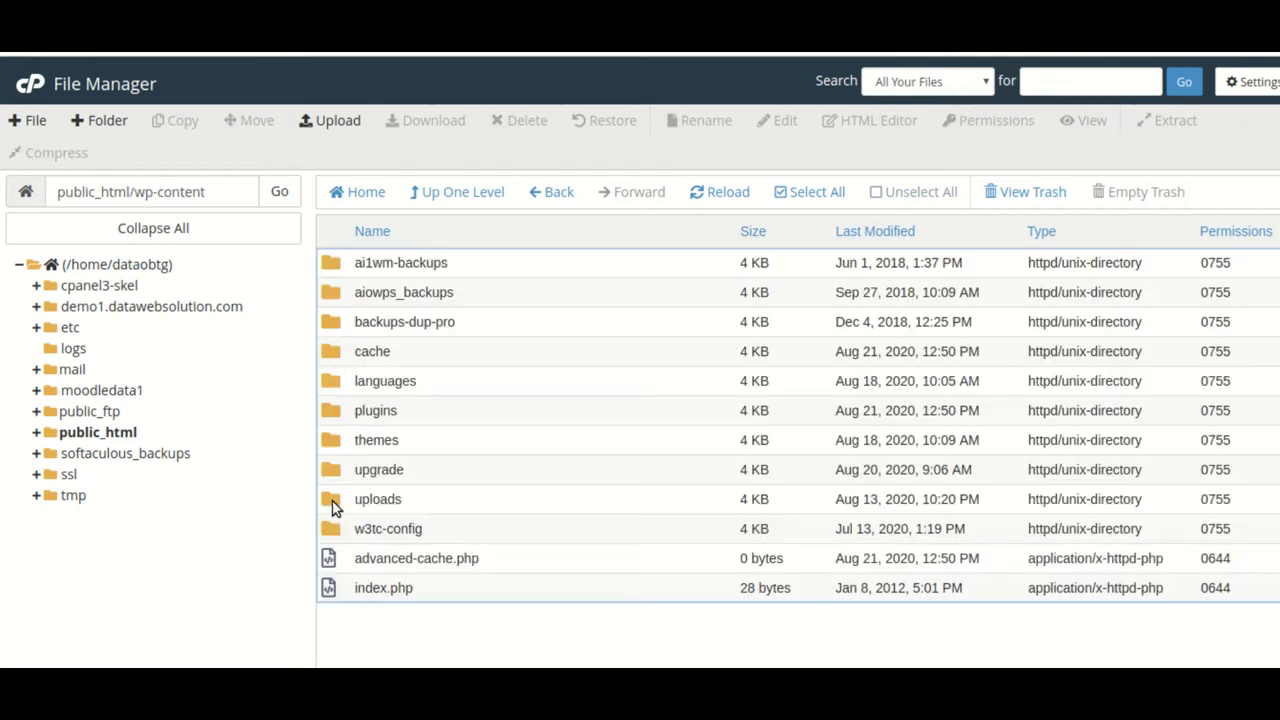
pyautogui.doubleClick(333, 448)
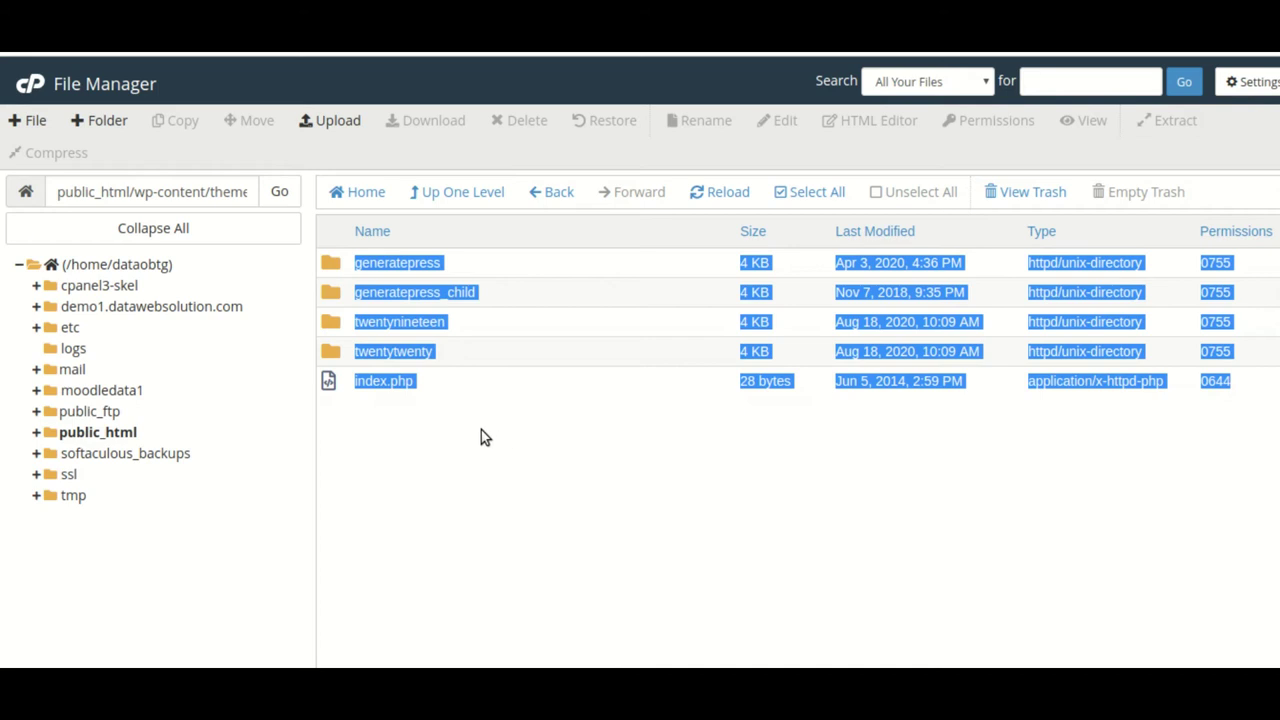
pyautogui.click(481, 430)
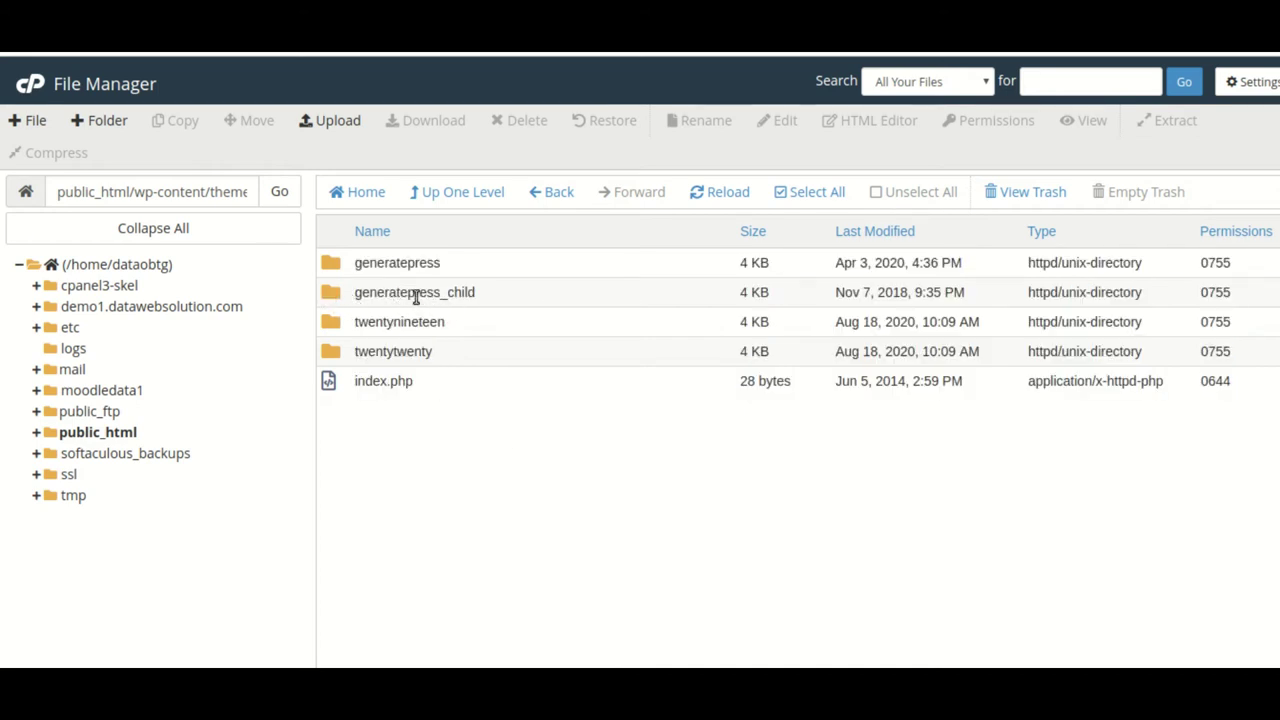
pyautogui.doubleClick(340, 300)
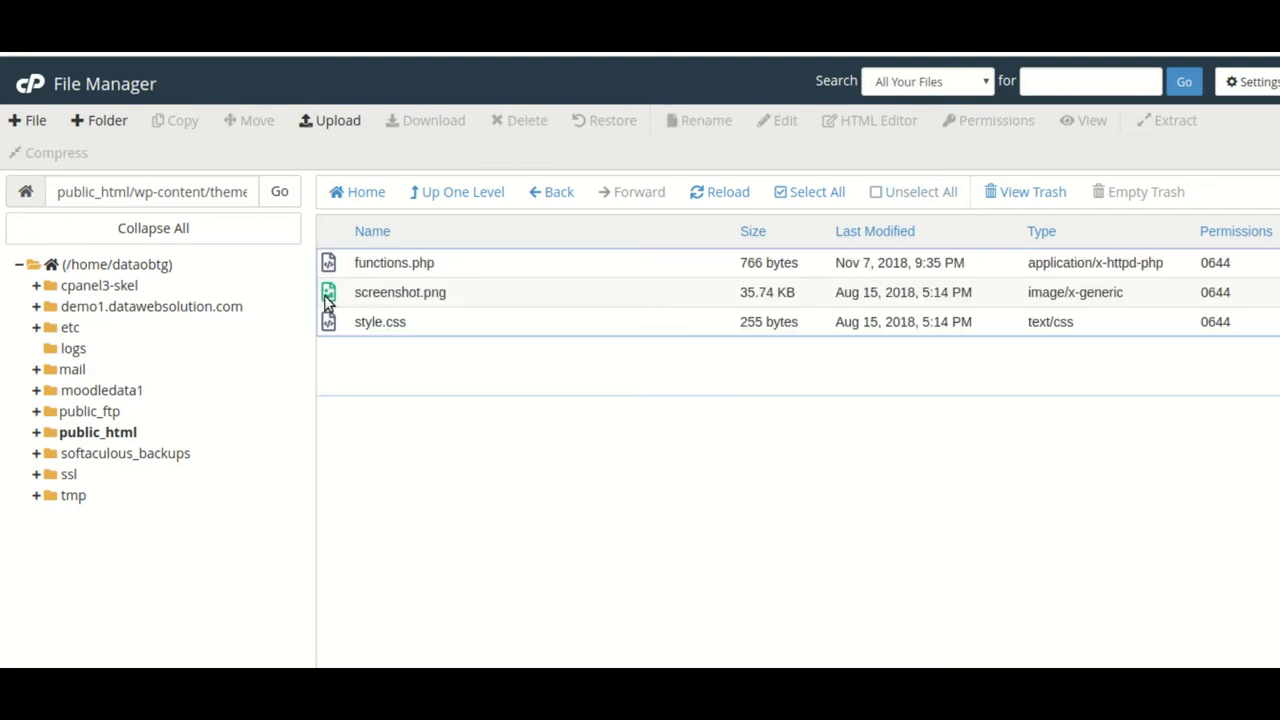
pyautogui.click(384, 268)
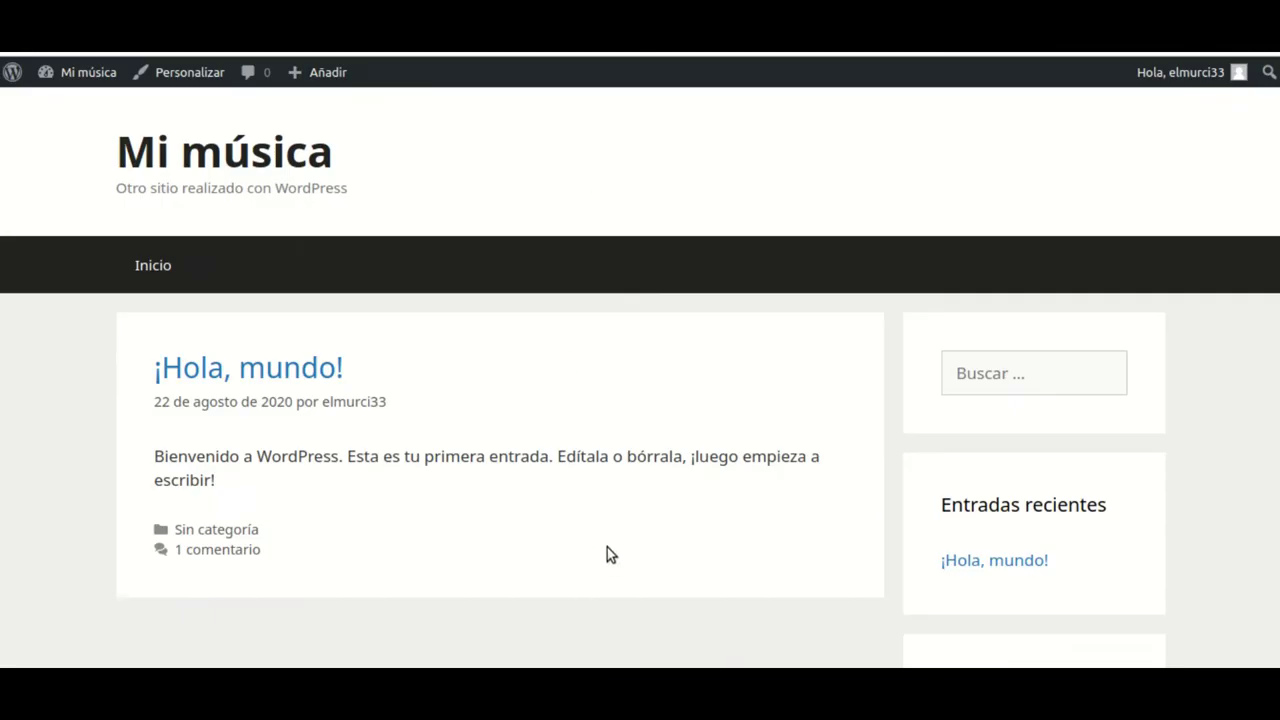
# Step: In Caja, go from the filesystem root into the /var/www folder
pyautogui.click(575, 690)
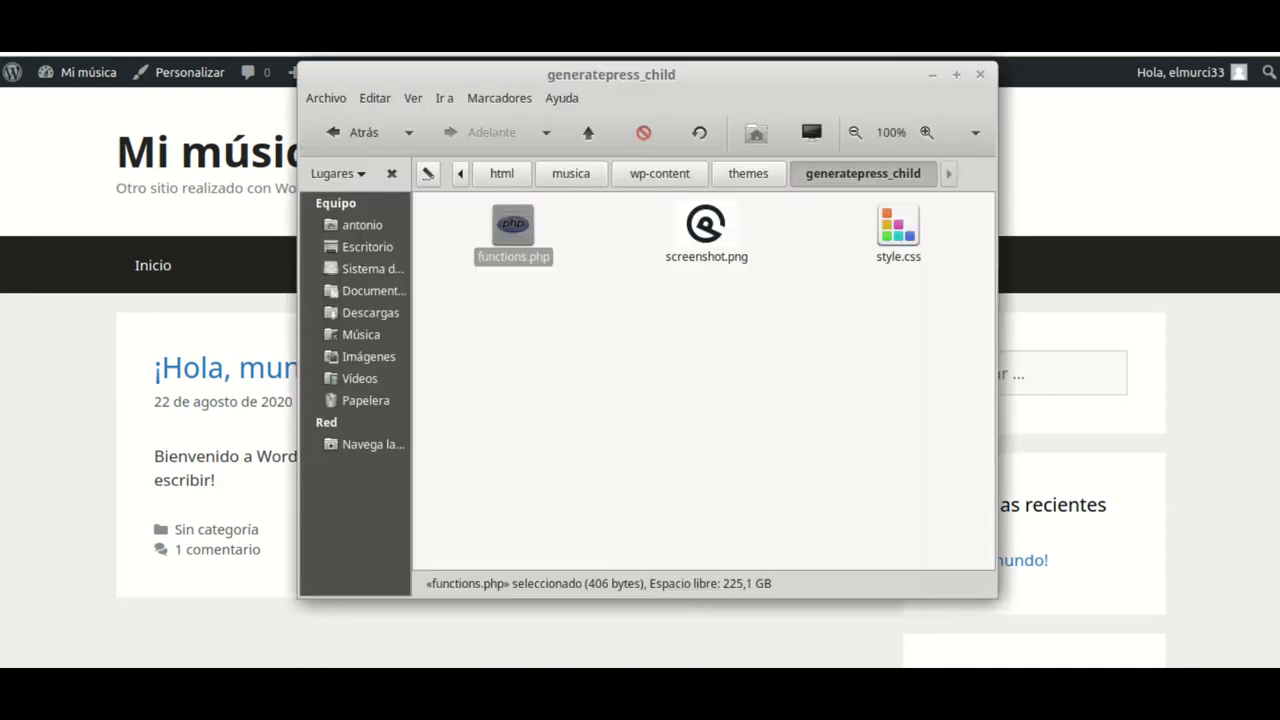
pyautogui.click(361, 228)
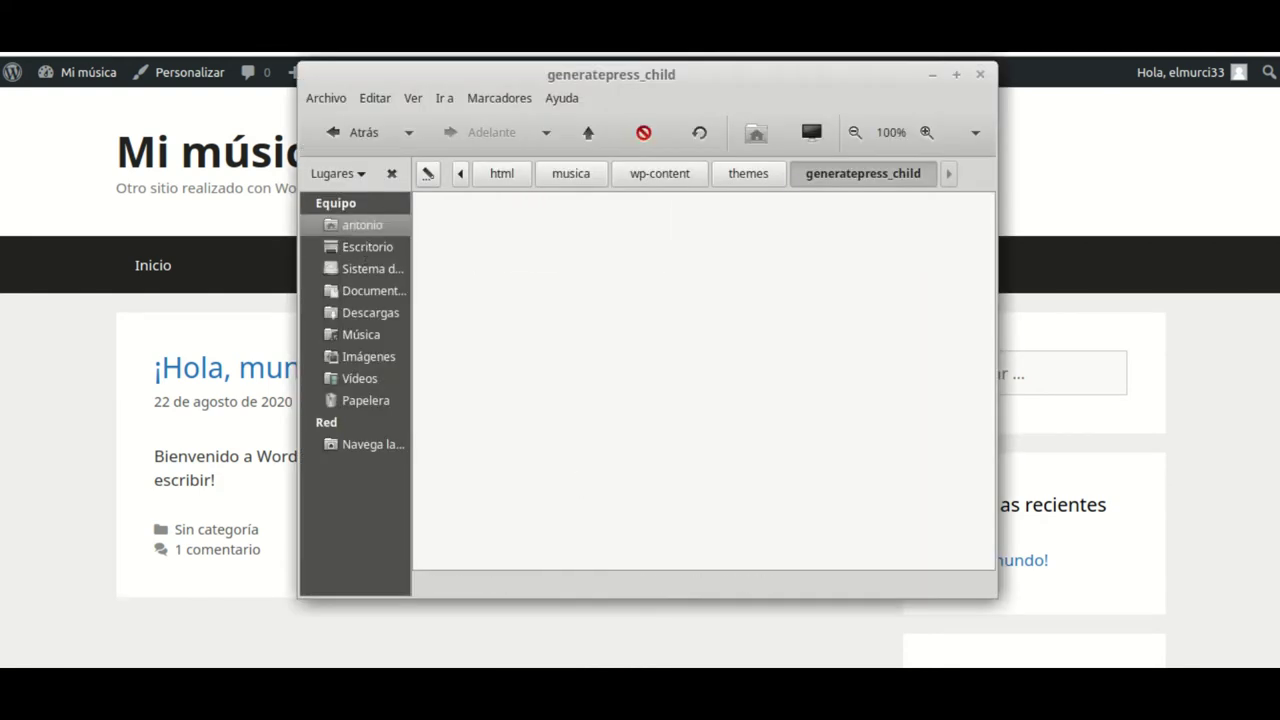
pyautogui.click(361, 273)
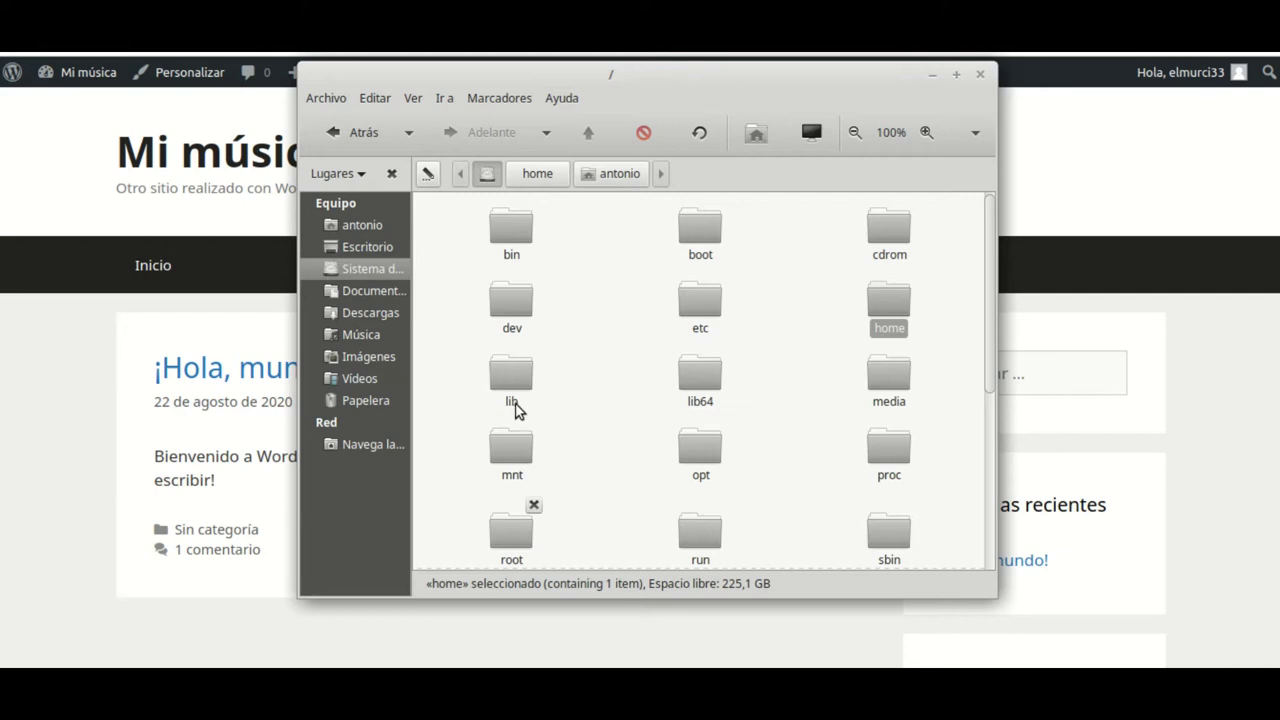
pyautogui.scroll(-5, 606, 437)
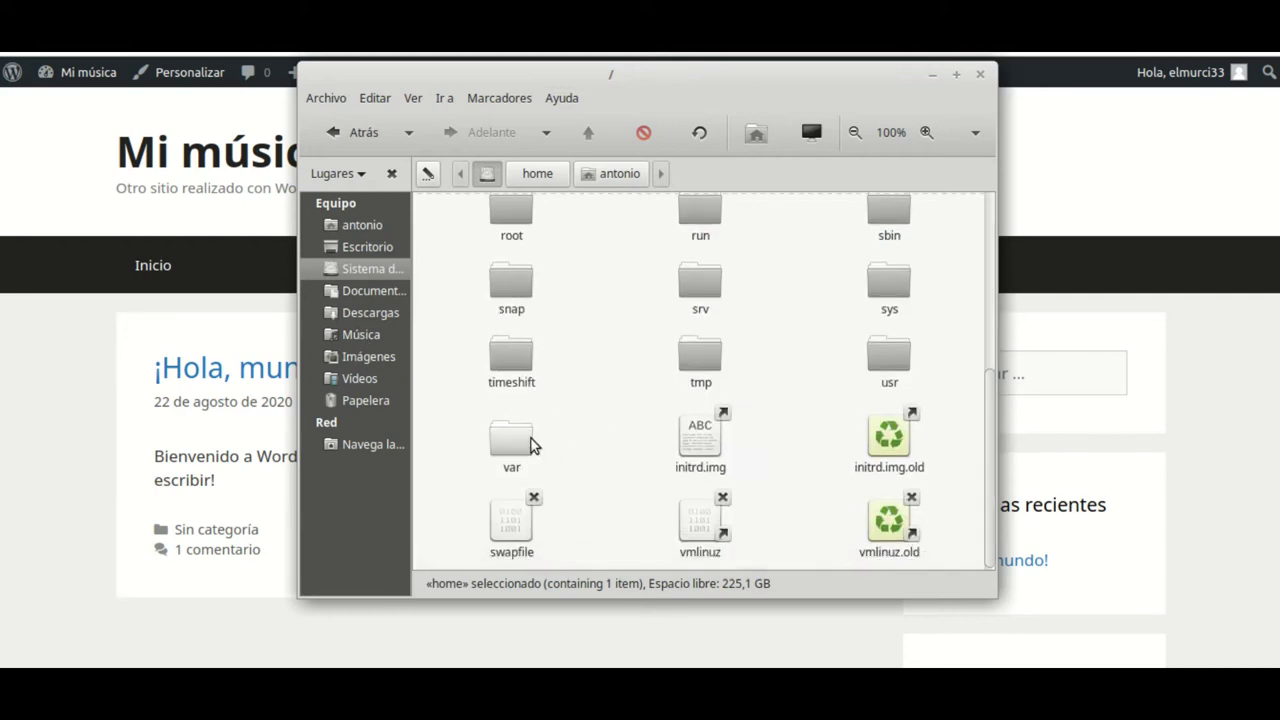
pyautogui.doubleClick(531, 441)
pyautogui.scroll(-1, 546, 512)
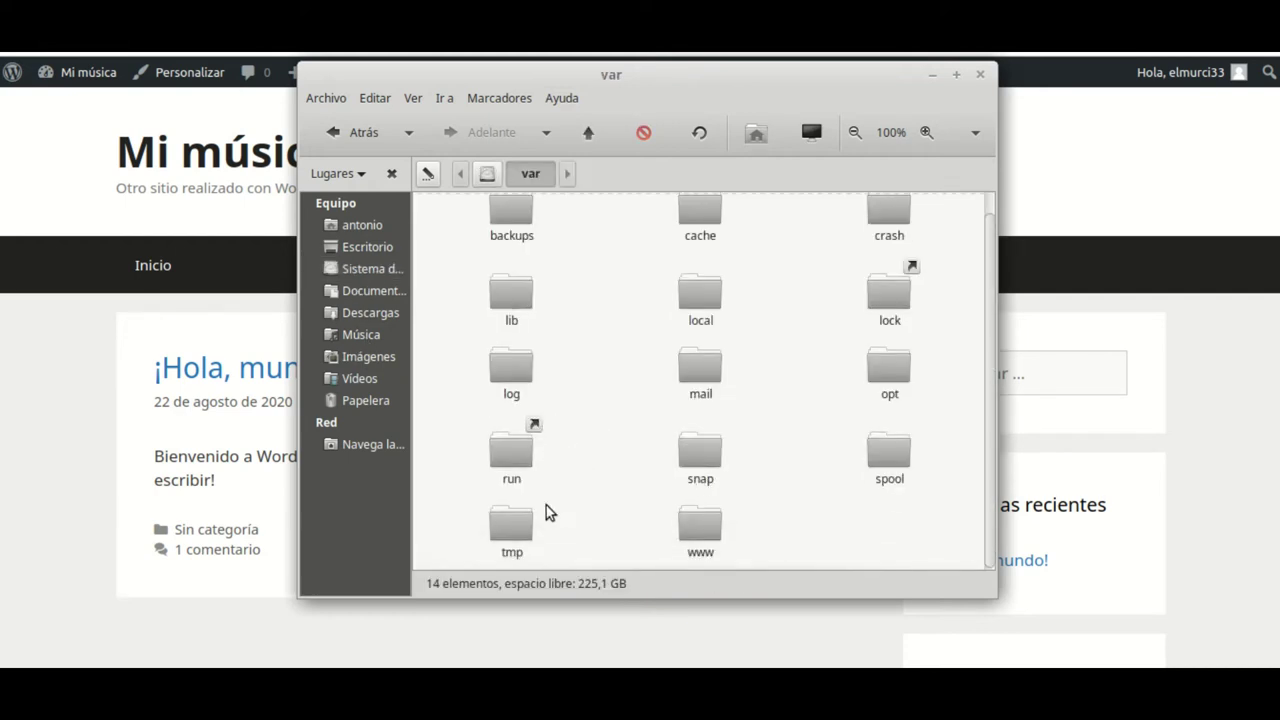
pyautogui.doubleClick(703, 530)
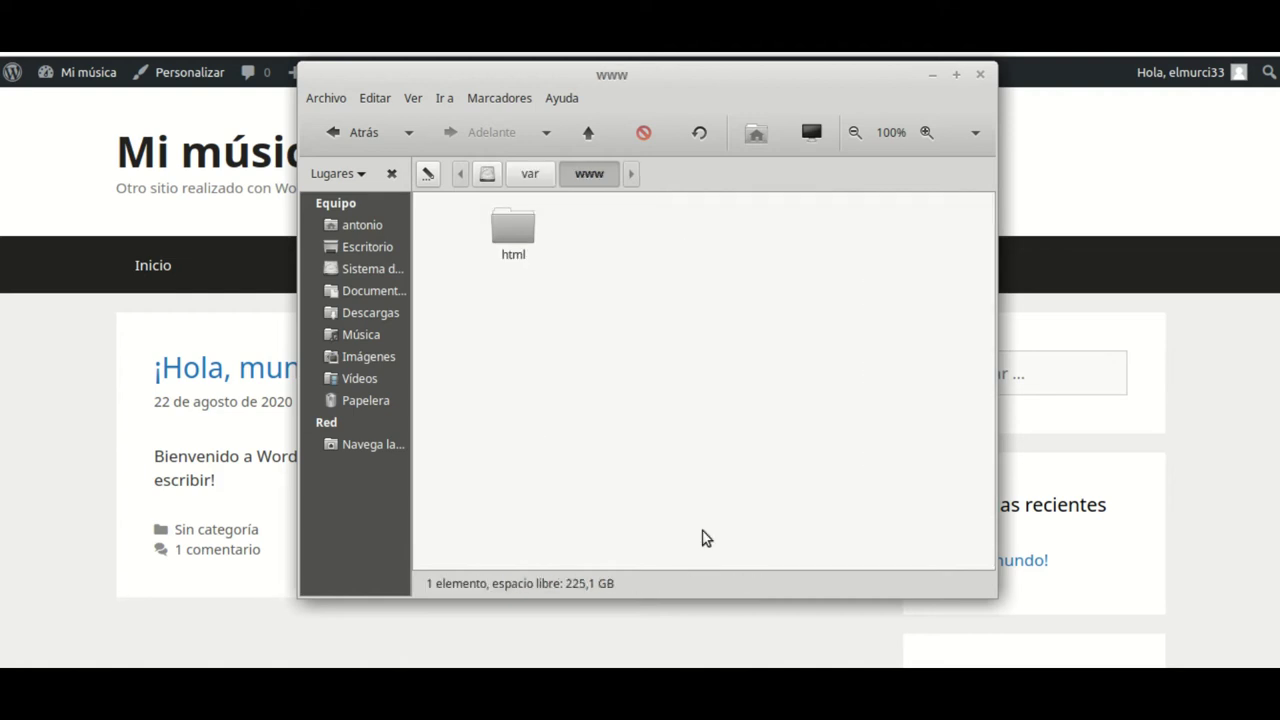
# Step: Browse html > musica > wp-content > themes into the generatepress_child folder
pyautogui.click(510, 218)
pyautogui.doubleClick(510, 218)
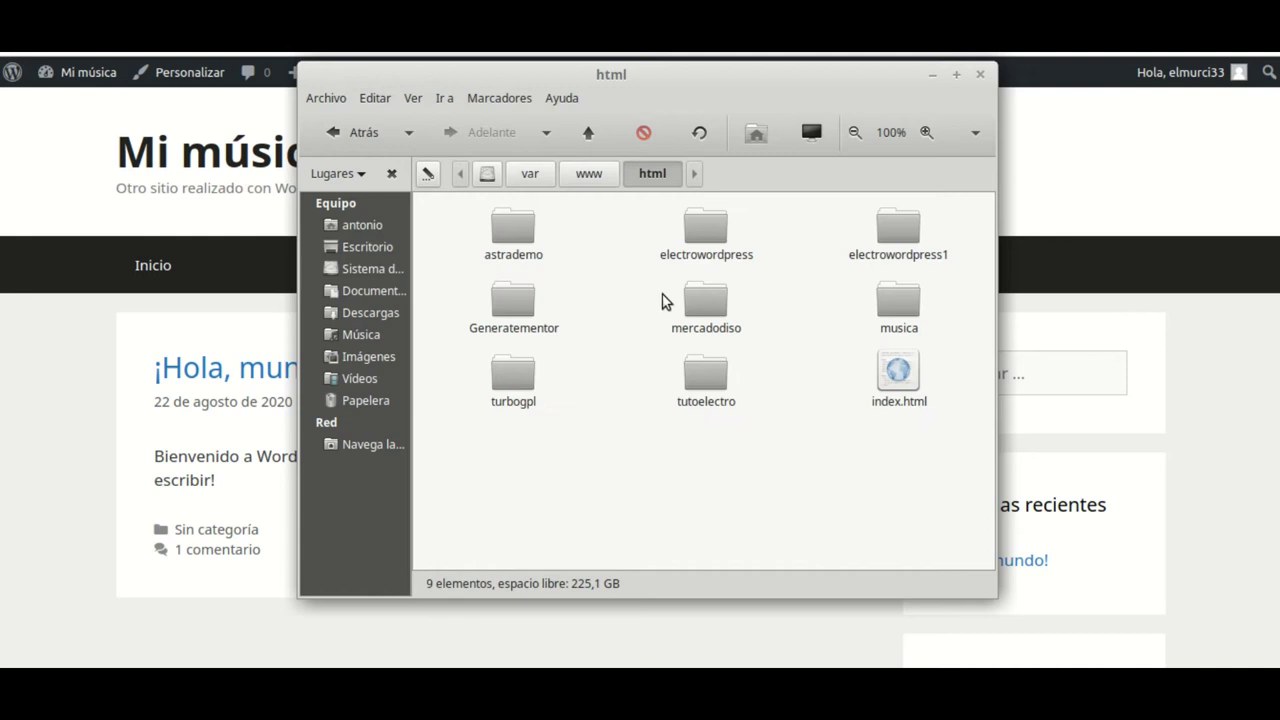
pyautogui.doubleClick(905, 310)
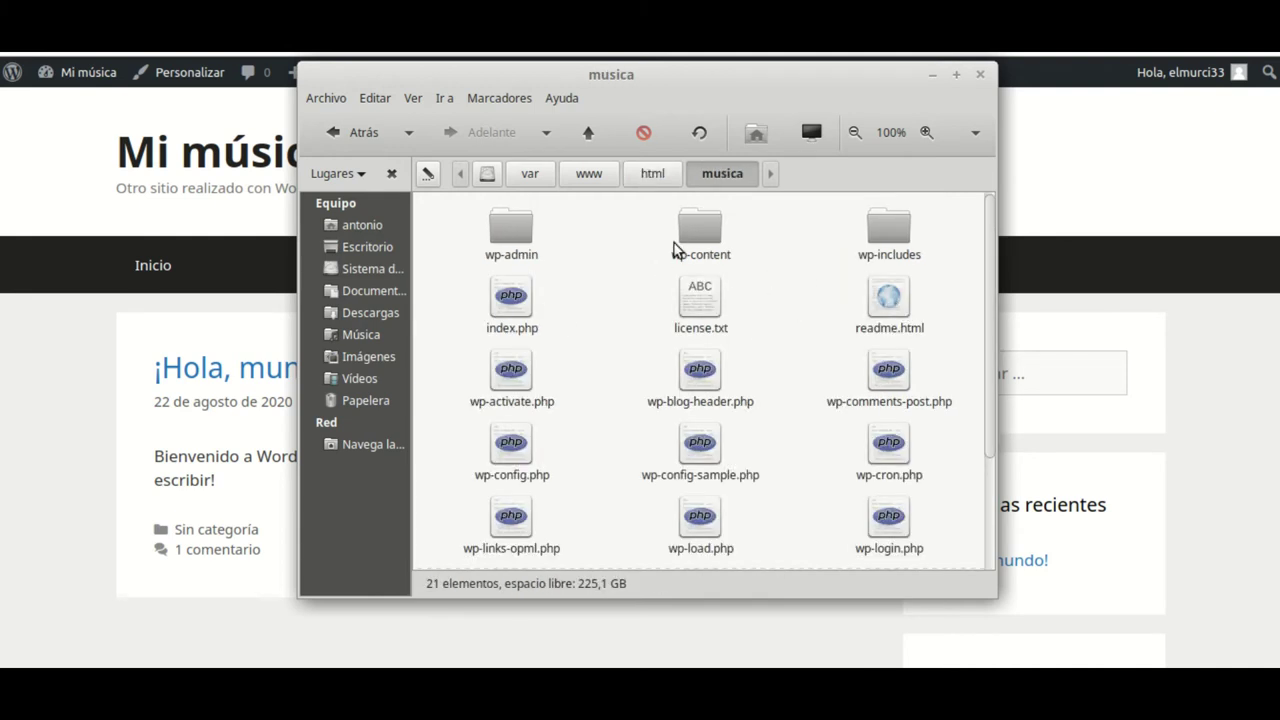
pyautogui.doubleClick(703, 240)
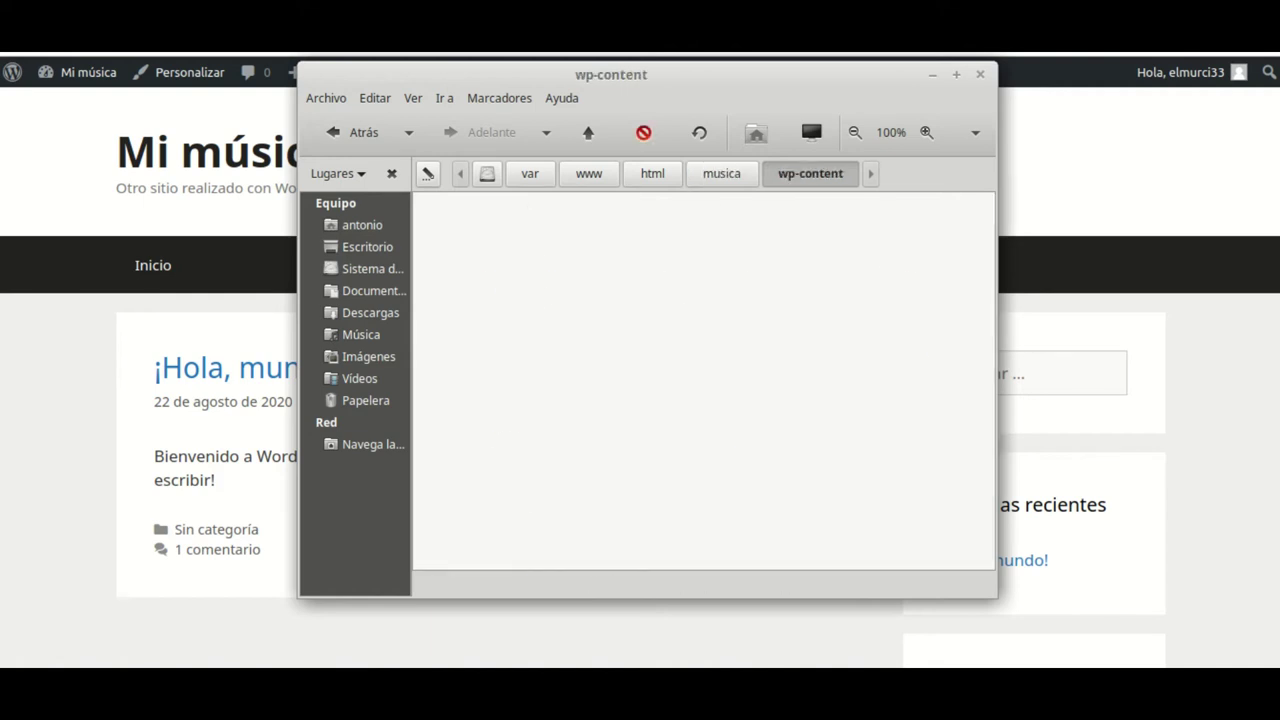
pyautogui.doubleClick(706, 402)
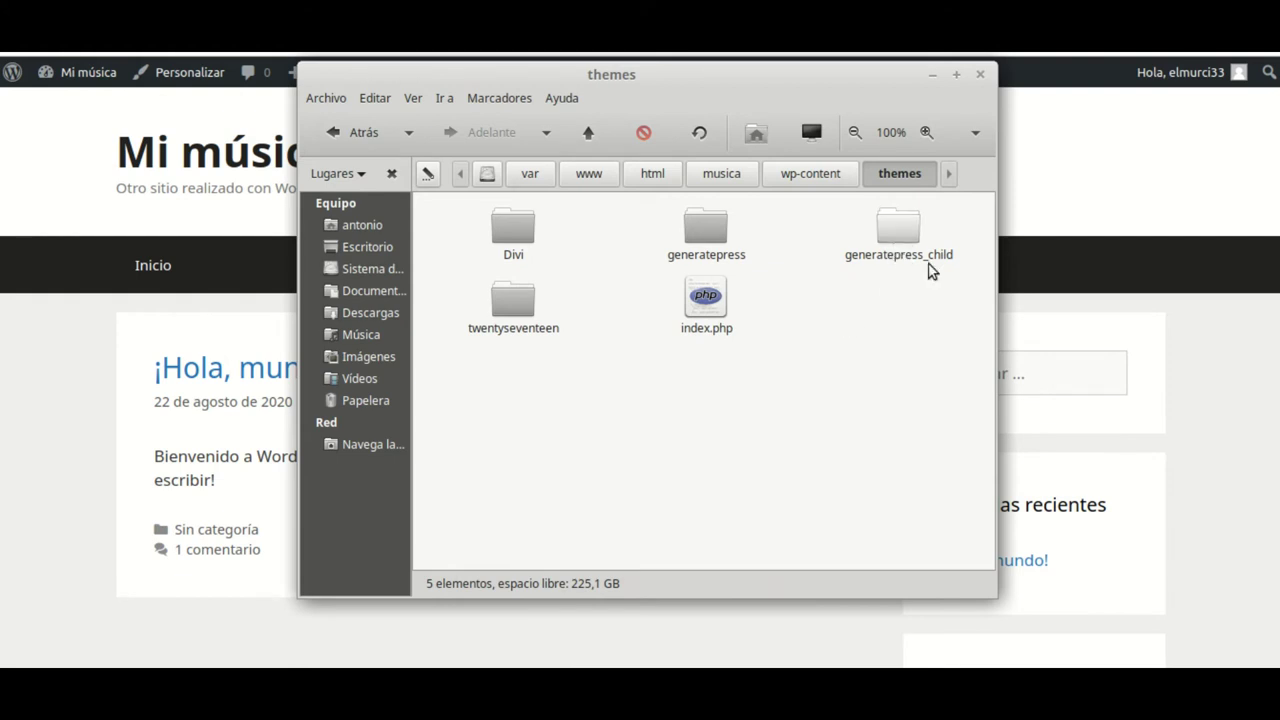
pyautogui.doubleClick(899, 237)
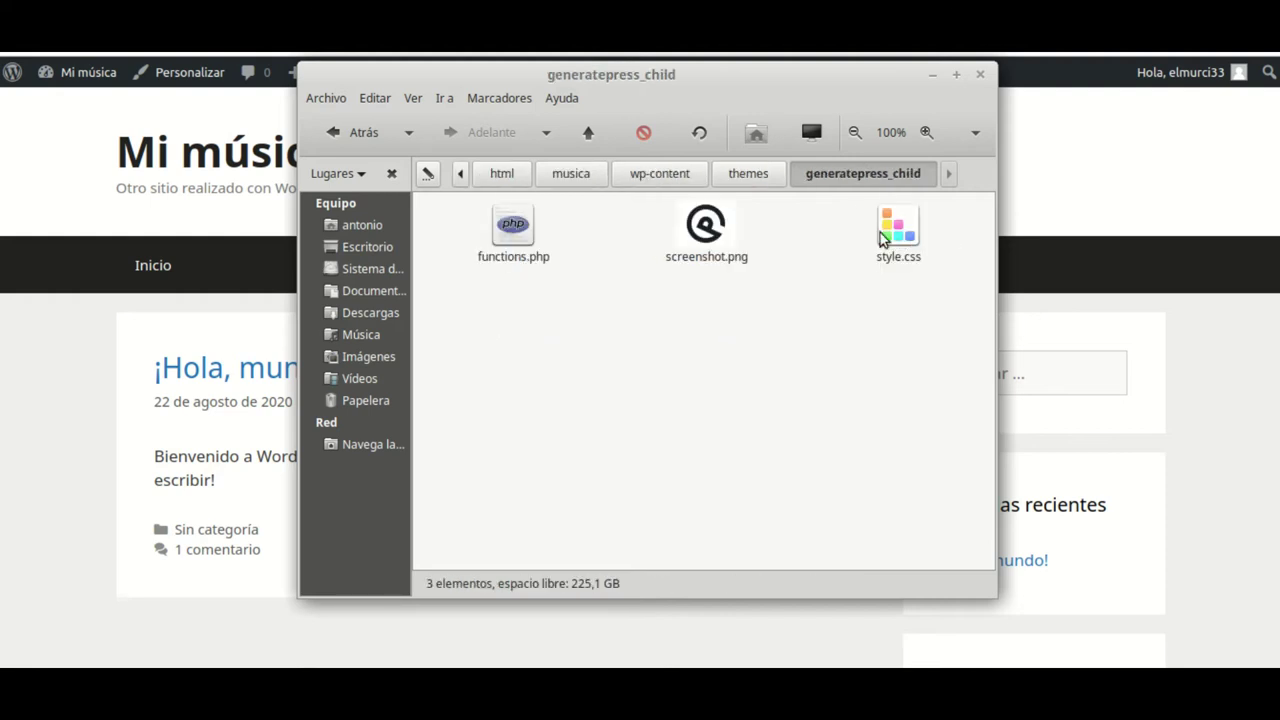
# Step: Open functions.php with the gedit text editor
pyautogui.rightClick(527, 238)
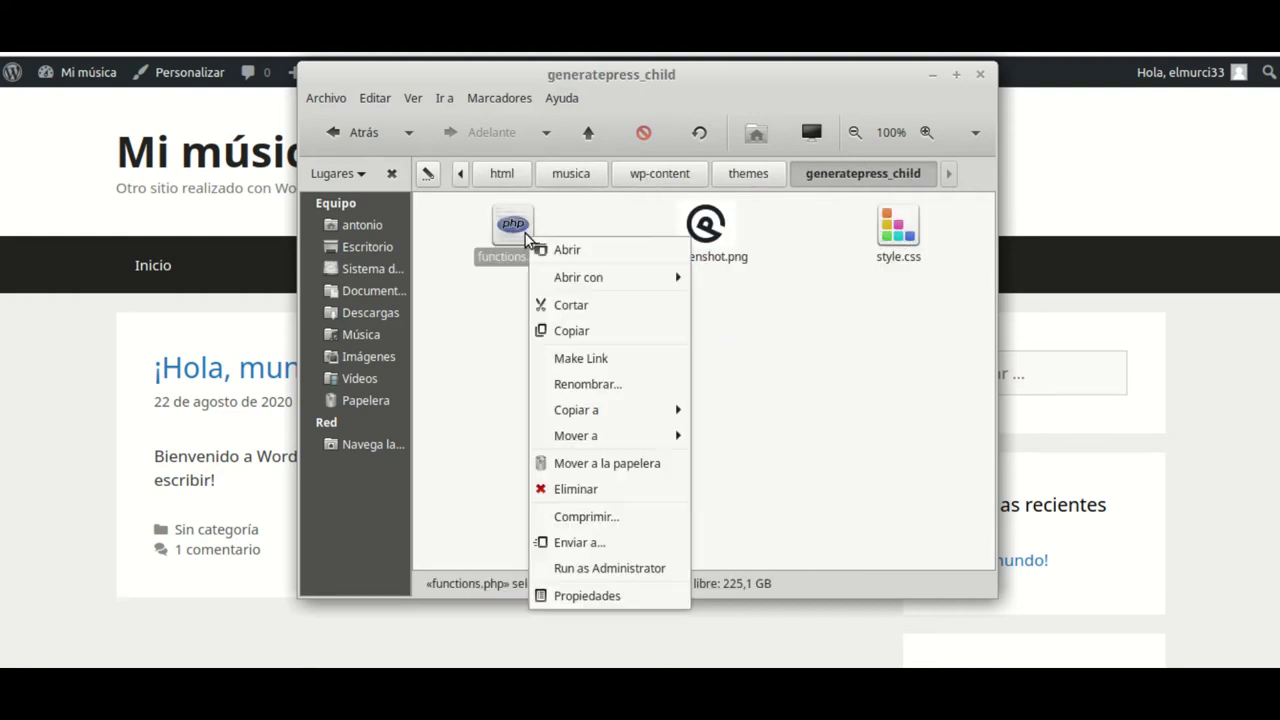
pyautogui.moveTo(620, 277)
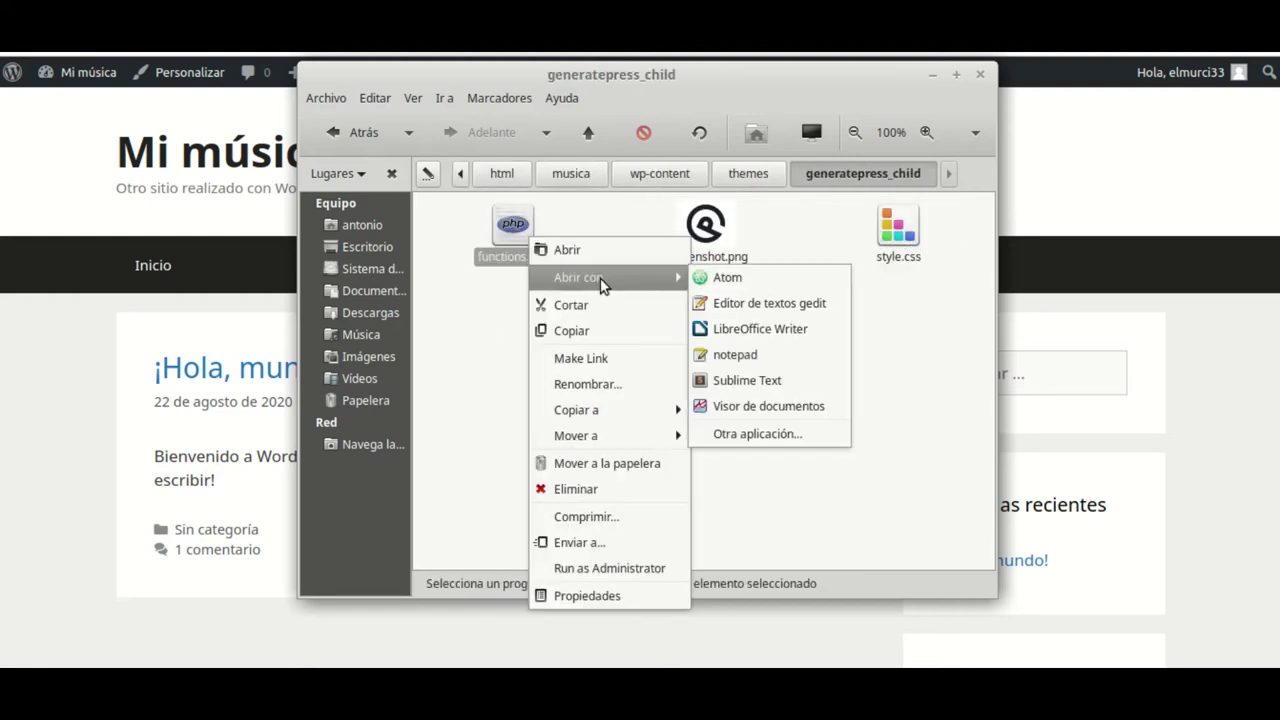
pyautogui.click(771, 303)
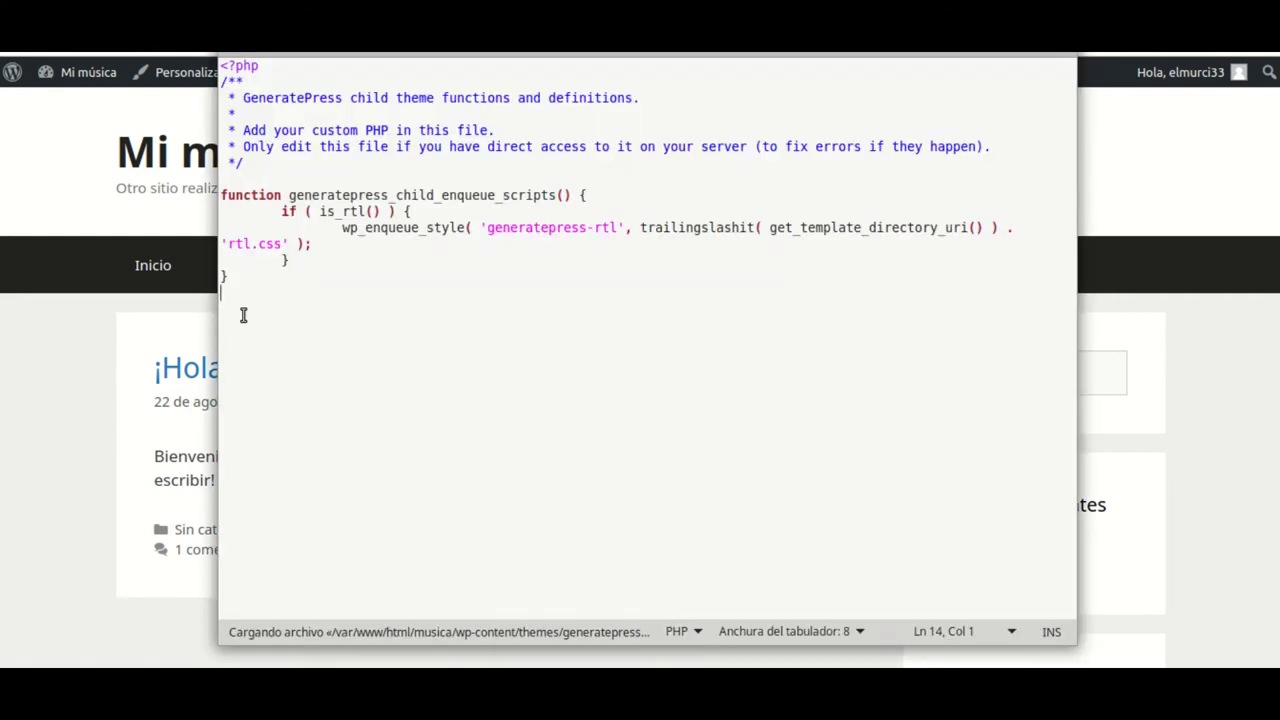
# Step: Paste the enqueue_load_fa code loading Font Awesome 5.3.1 at the end of functions.php
pyautogui.rightClick(228, 296)
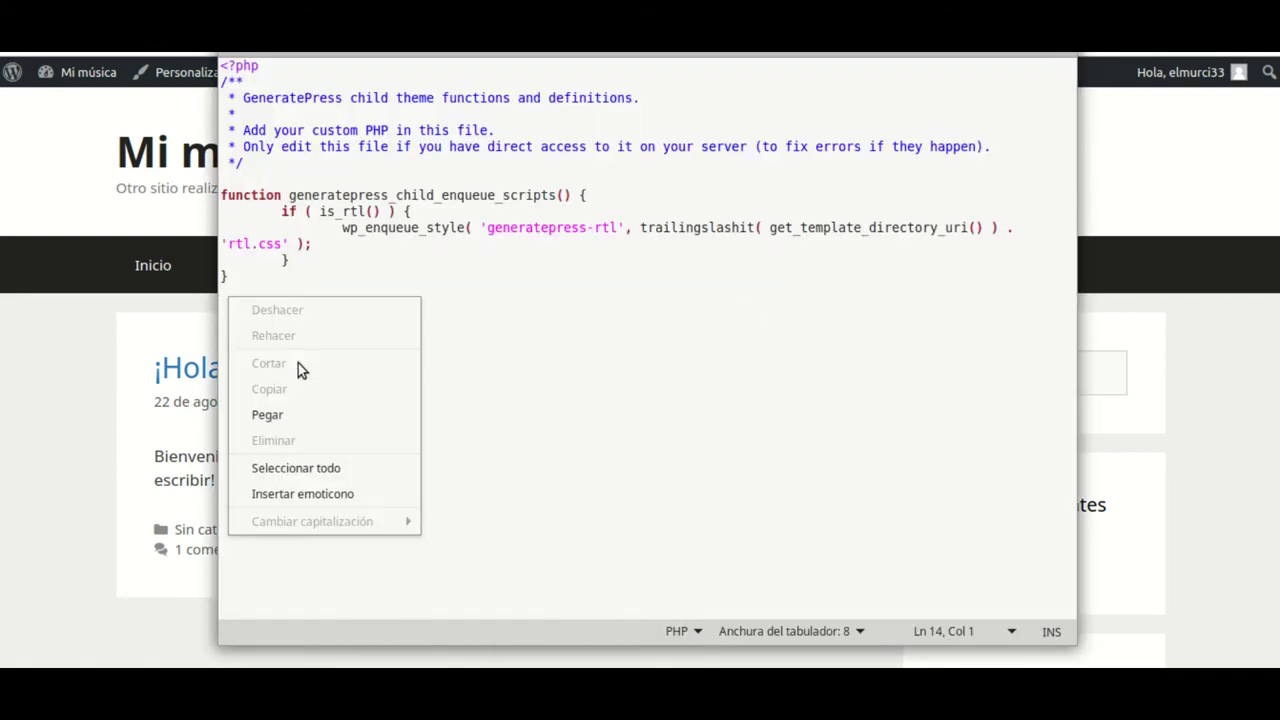
pyautogui.click(294, 423)
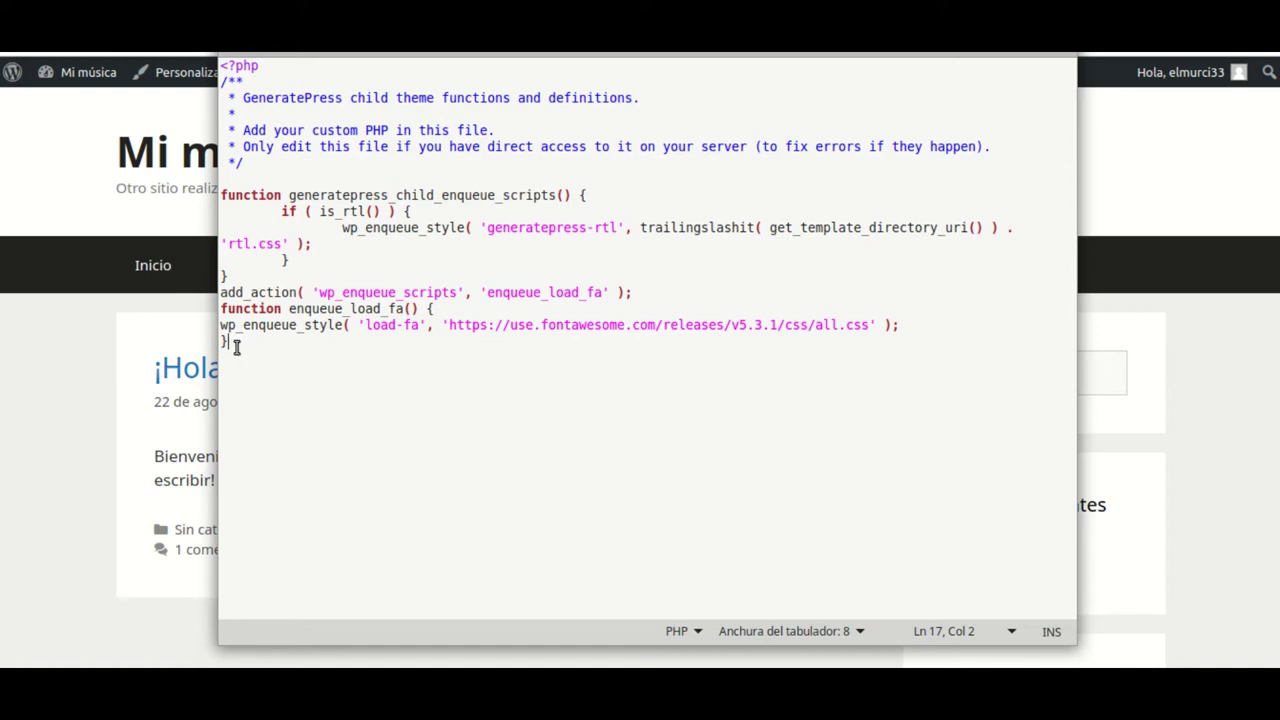
pyautogui.moveTo(236, 346); pyautogui.dragTo(220, 276)
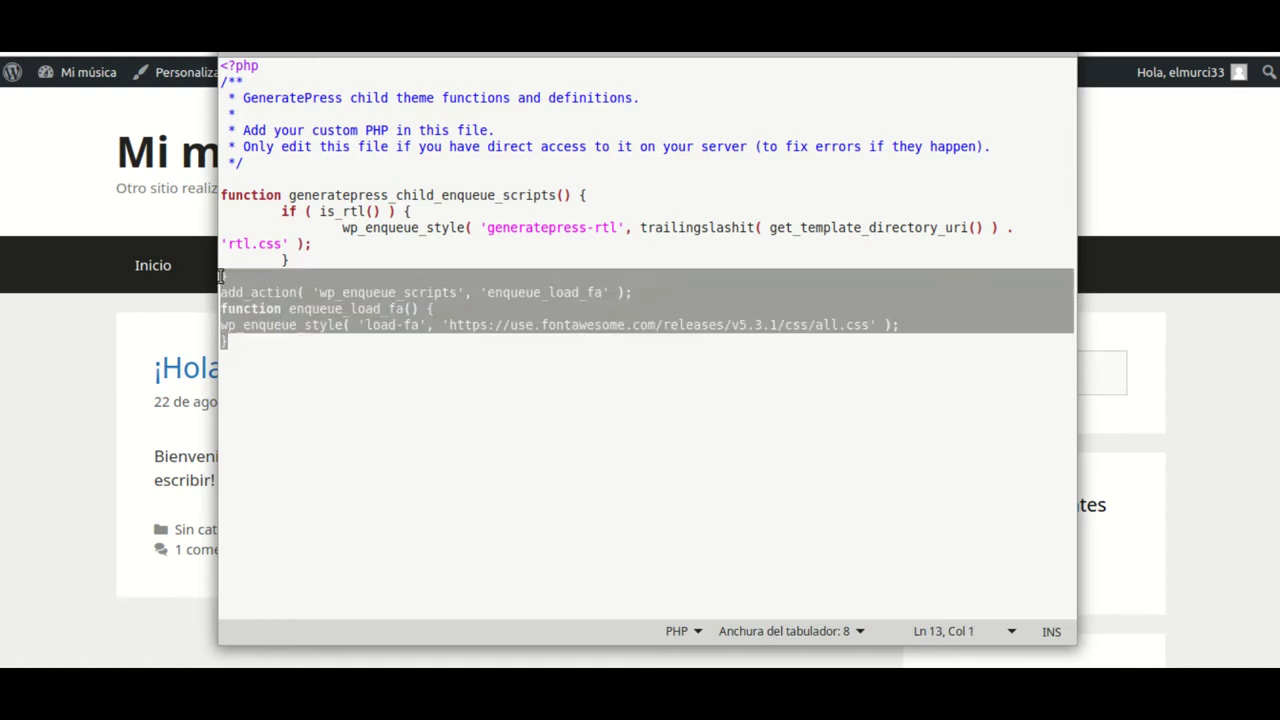
pyautogui.click(374, 395)
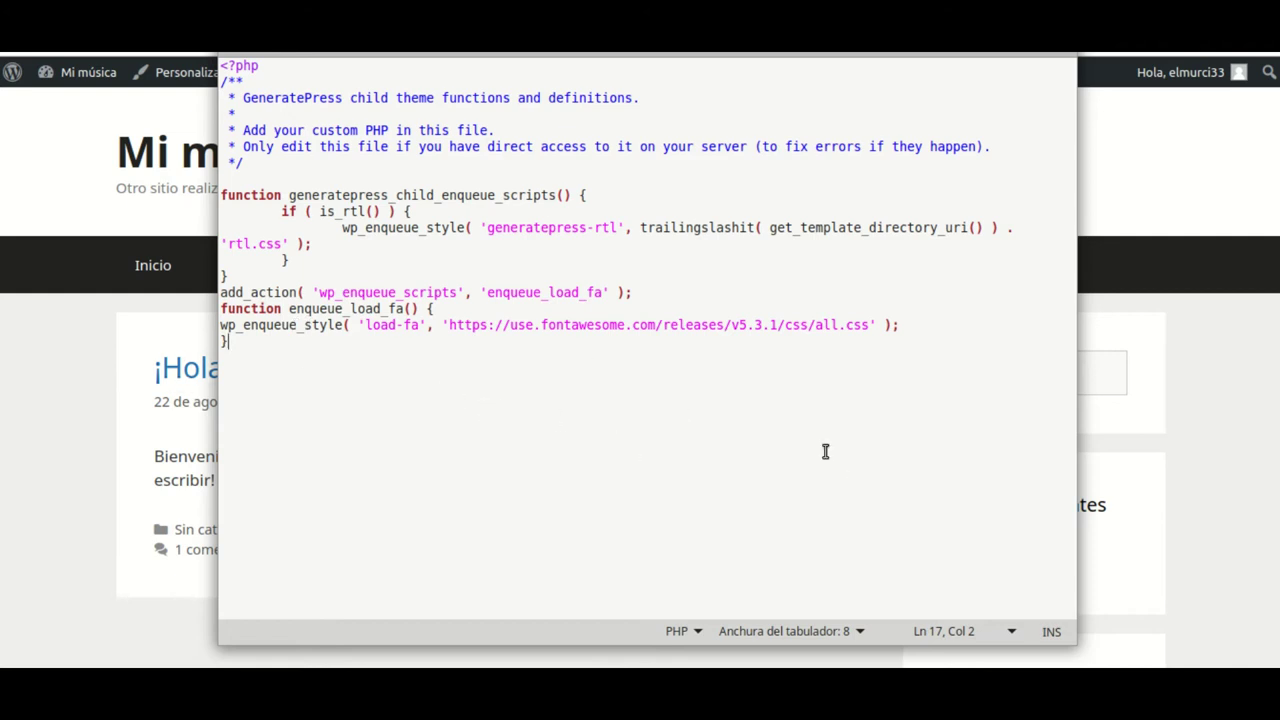
# Step: Save functions.php and close gedit and the file manager
pyautogui.hotkey('ctrl', 's')
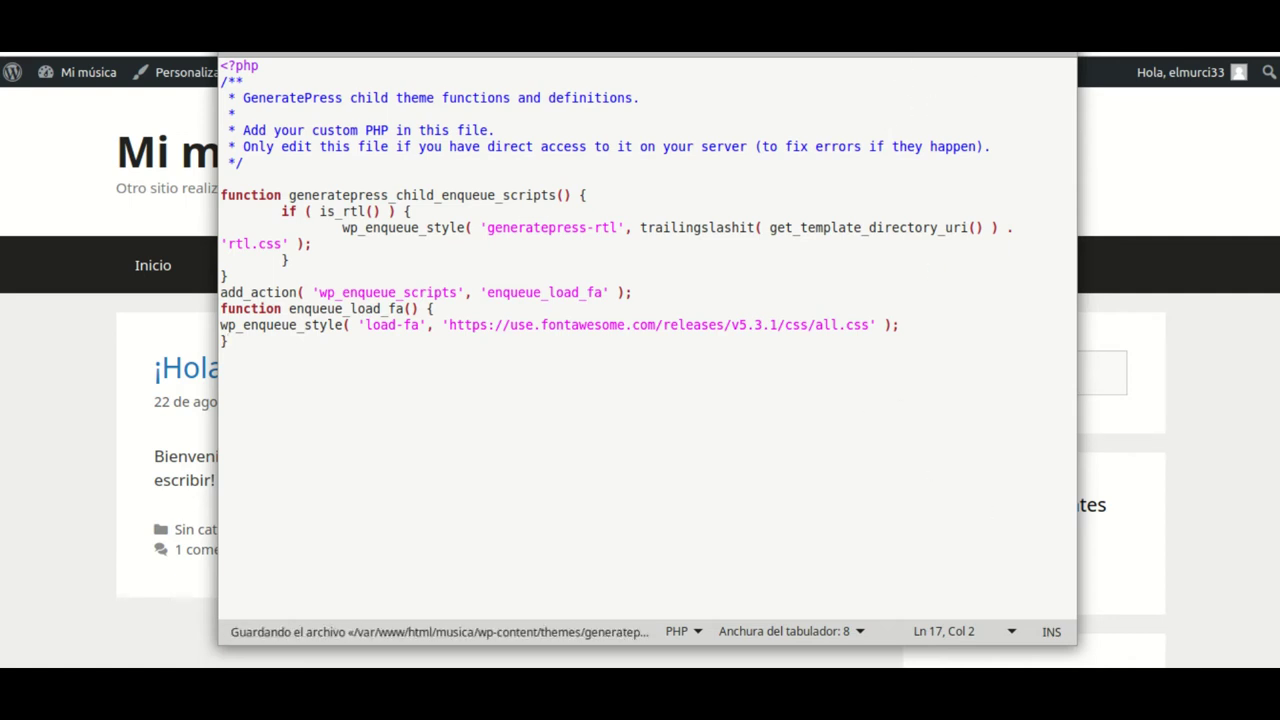
pyautogui.hotkey('ctrl', 'q')
pyautogui.click(983, 77)
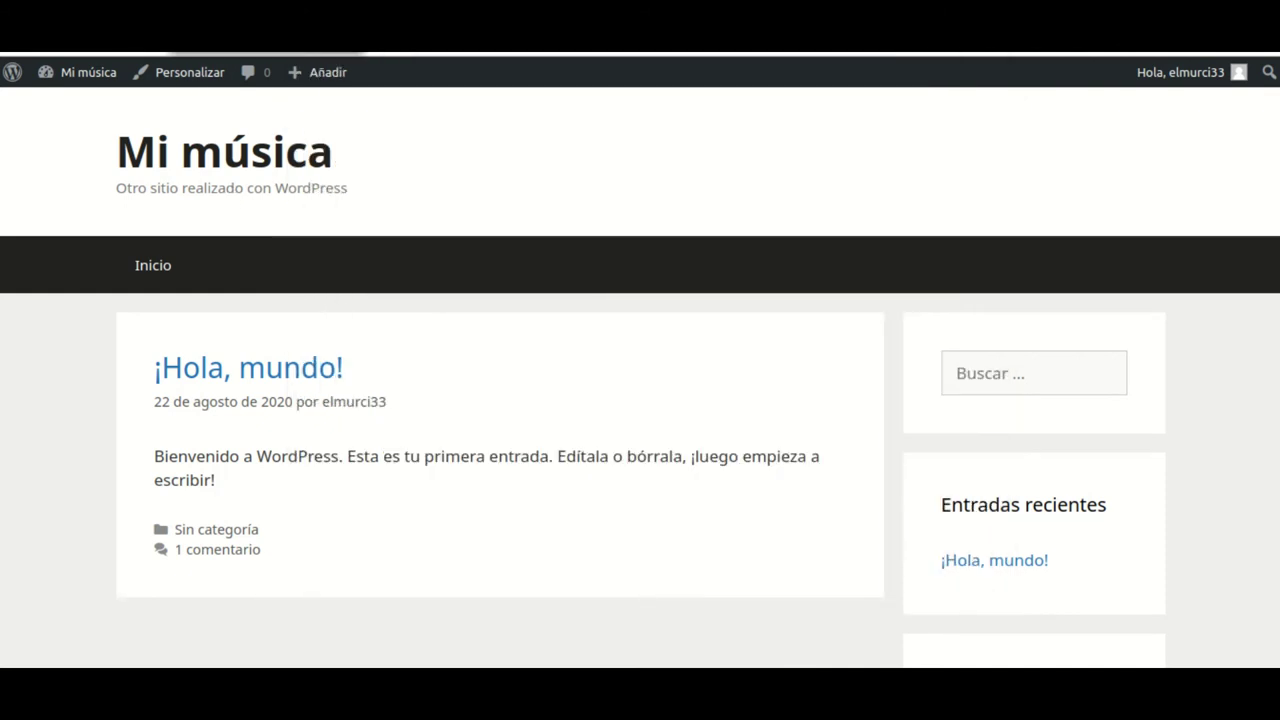
# Step: Expand the Inicio item in Menu principal and place the cursor at the start of its label
pyautogui.click(267, 54)
pyautogui.scroll(-3, 808, 447)
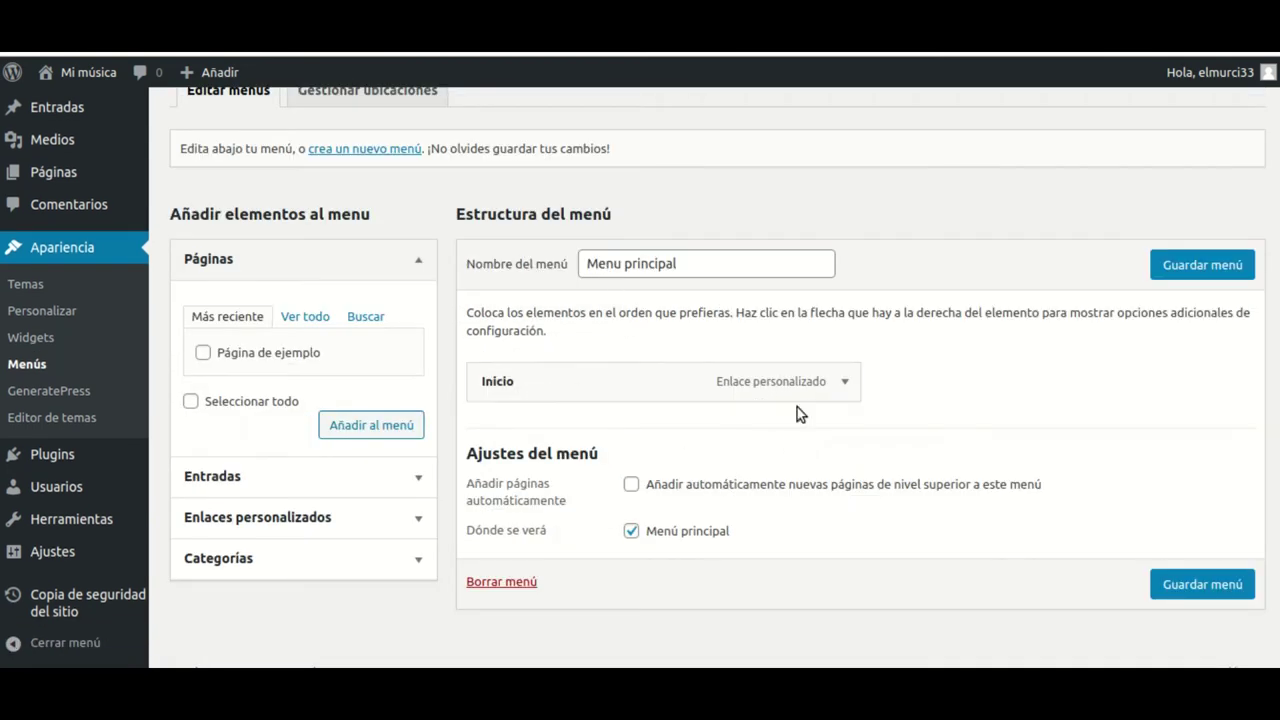
pyautogui.click(846, 384)
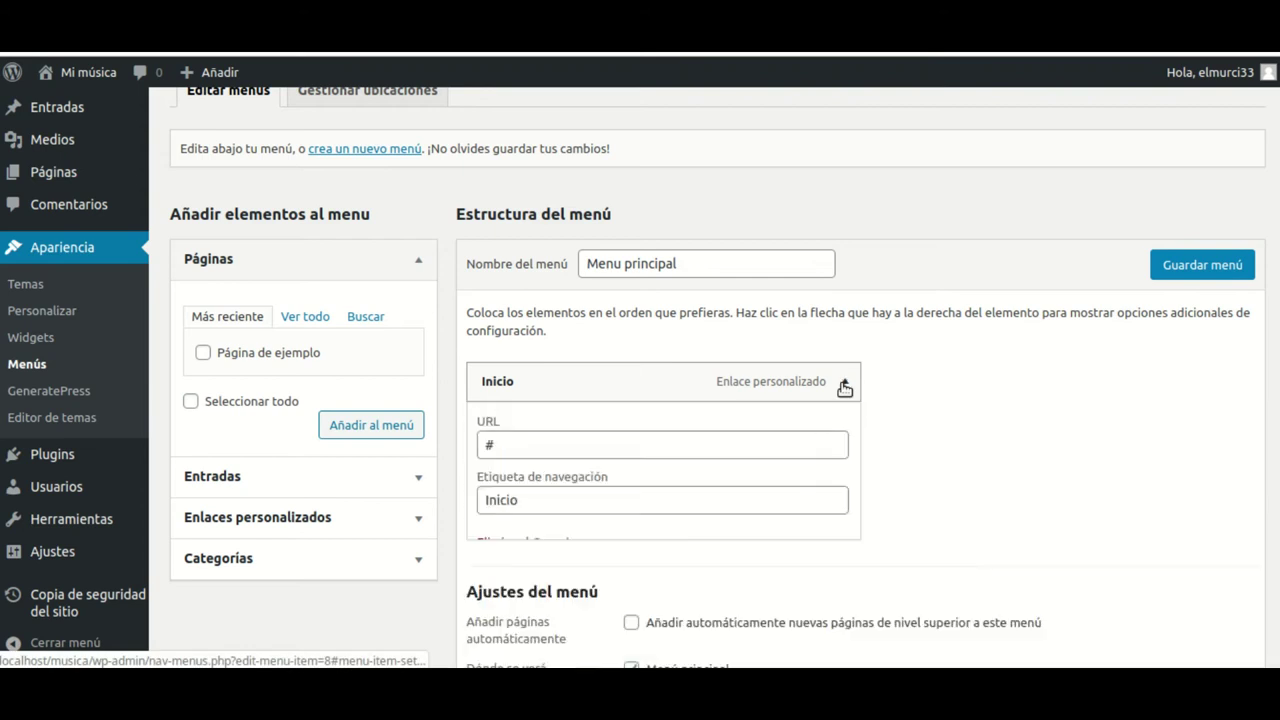
pyautogui.moveTo(520, 505); pyautogui.dragTo(488, 501)
pyautogui.click(488, 500)
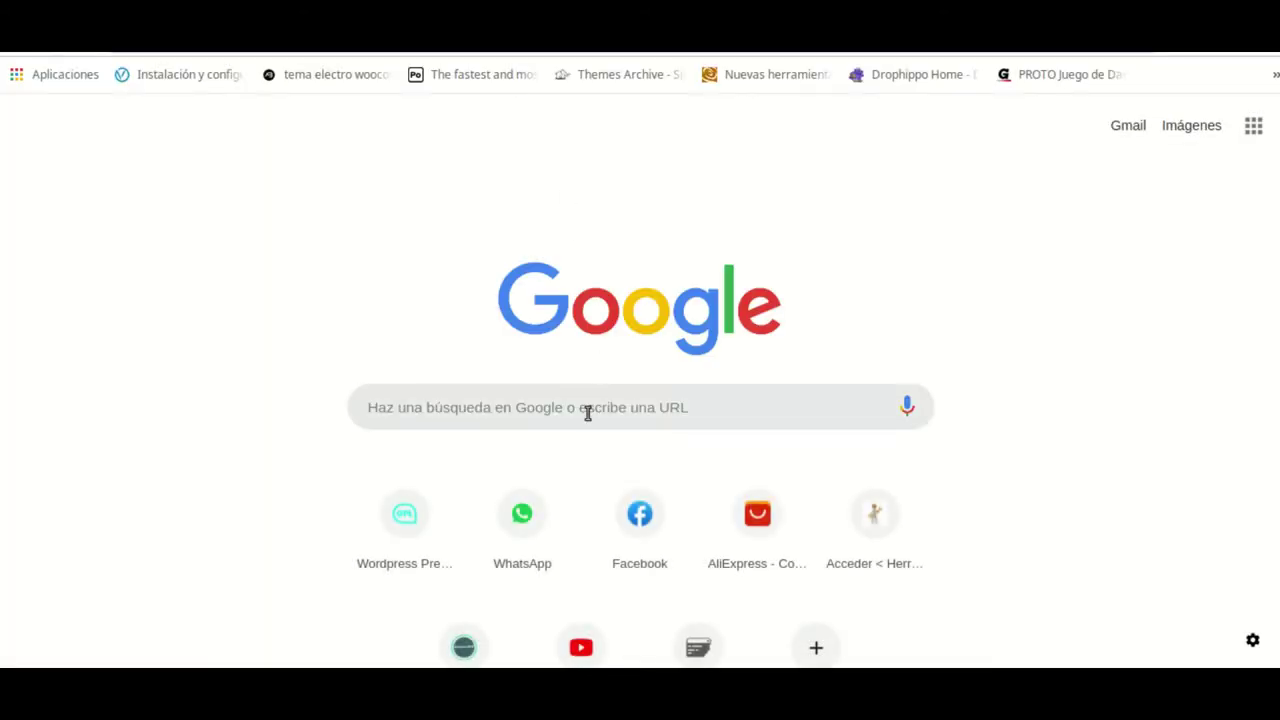
# Step: Search Google for 'iconos de fontawesome'
pyautogui.click(588, 414)
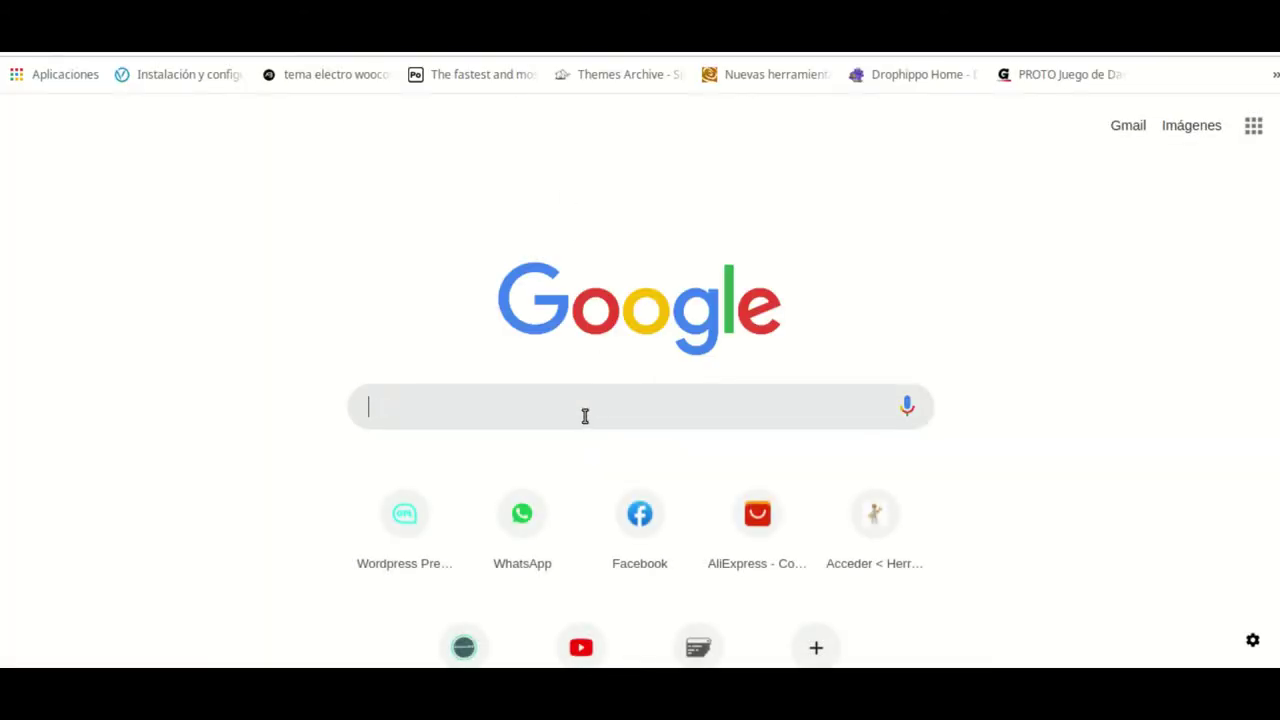
pyautogui.write('iconoz')
pyautogui.press('BackSpace')
pyautogui.write('s de fontasome')
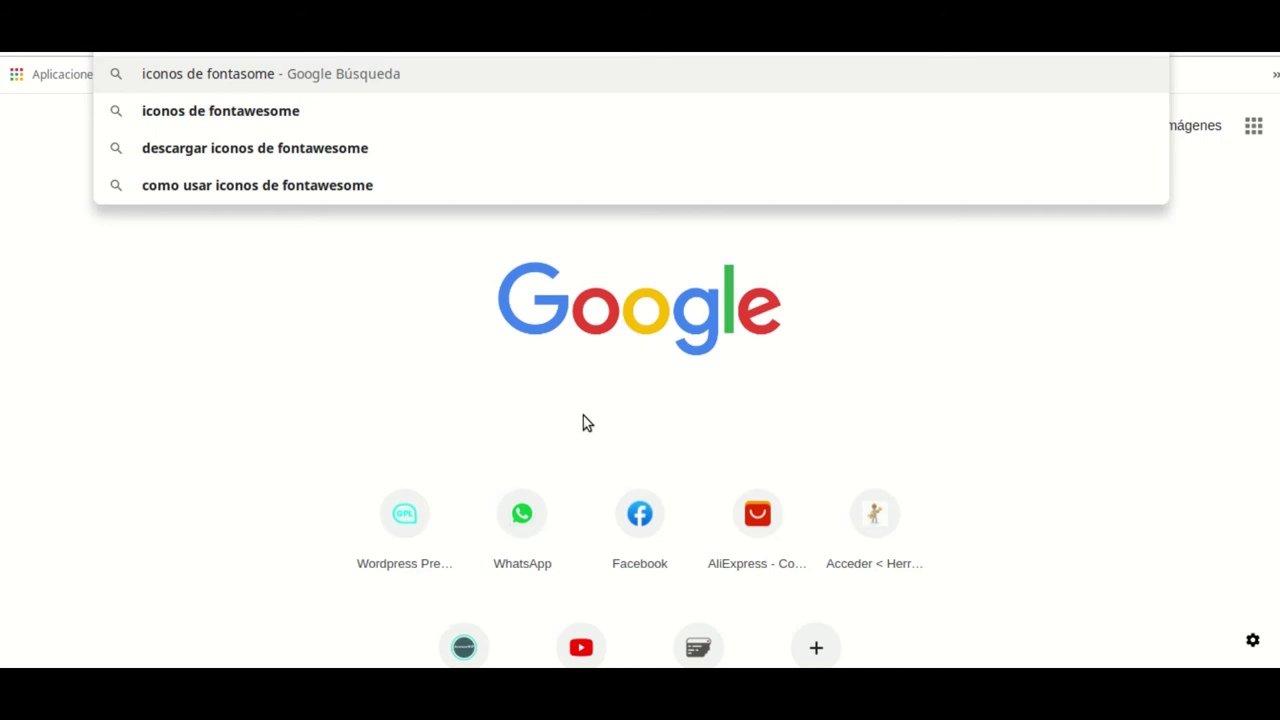
pyautogui.press('Return')
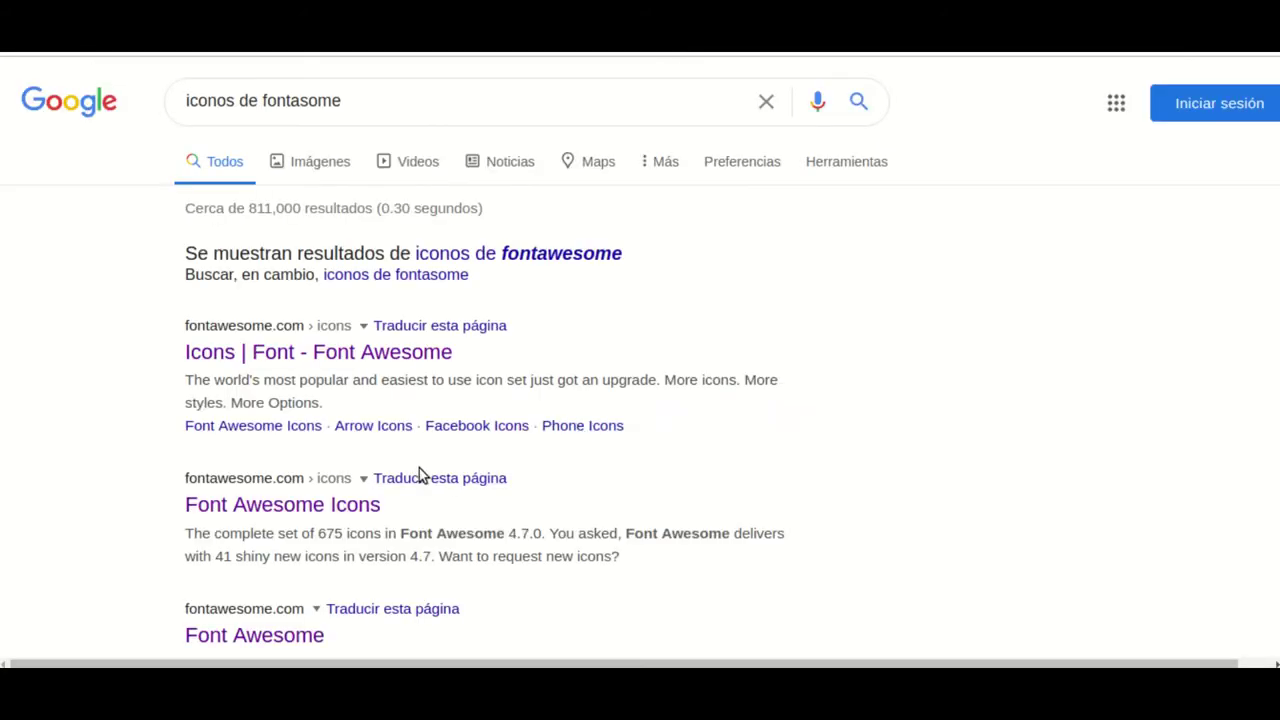
# Step: Open the Font Awesome 4.7 icons result and continue to the latest Font Awesome site
pyautogui.click(284, 507)
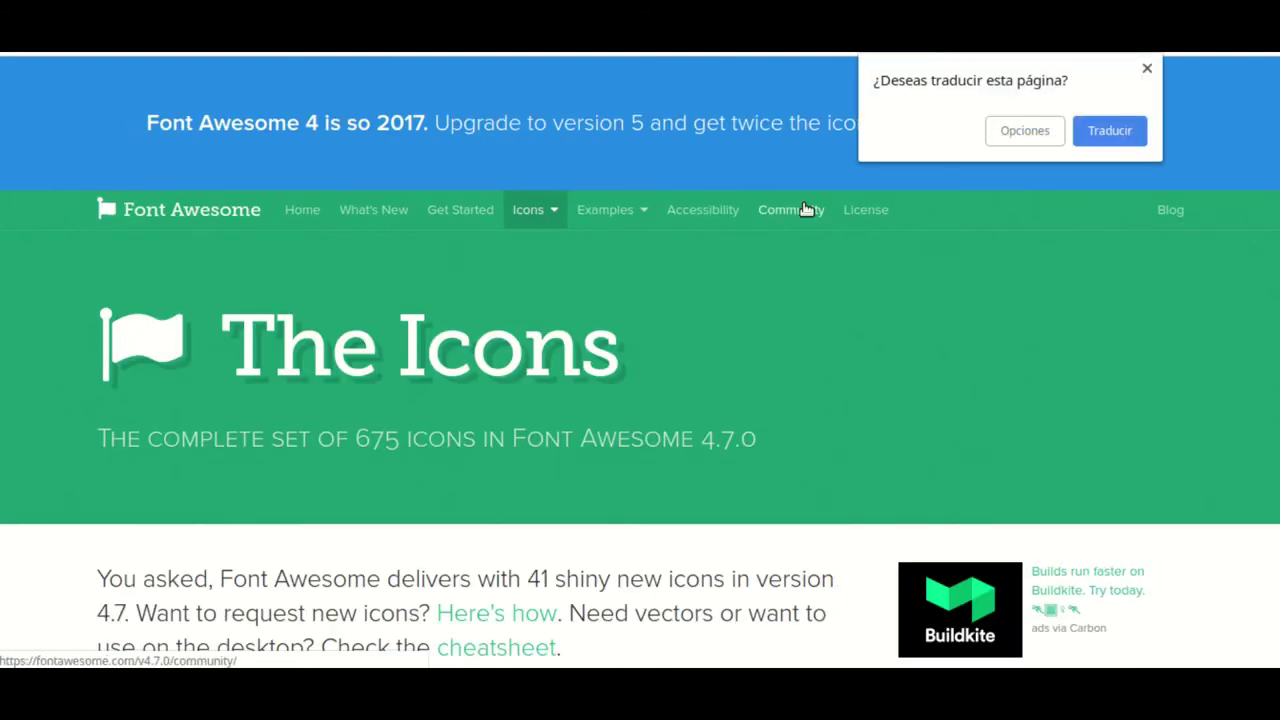
pyautogui.click(1147, 69)
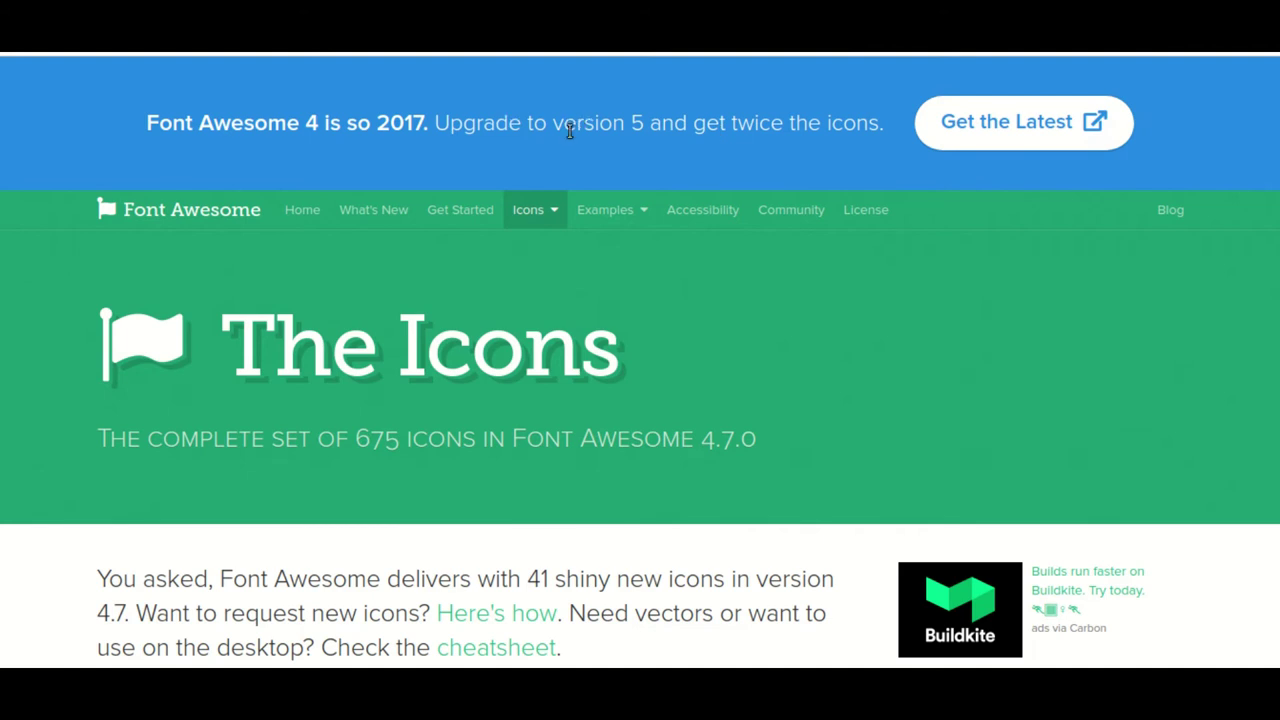
pyautogui.click(991, 134)
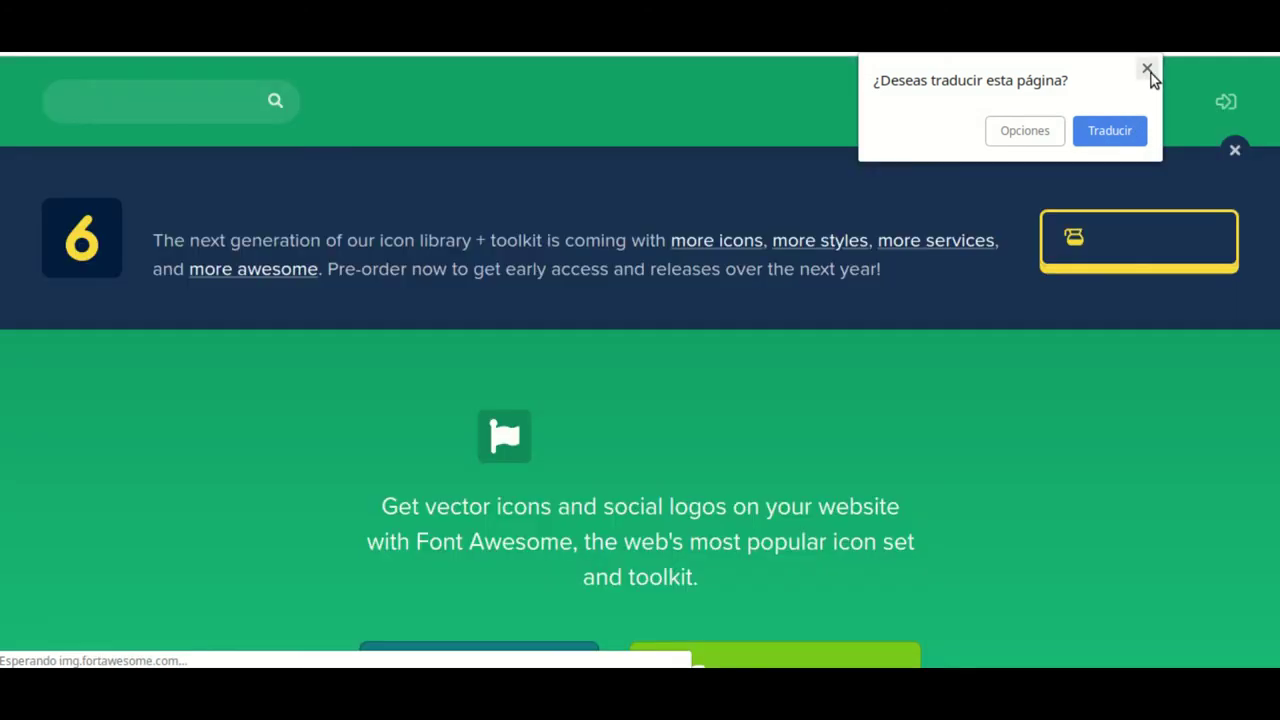
# Step: Search the Font Awesome icon library for 'home'
pyautogui.click(1147, 69)
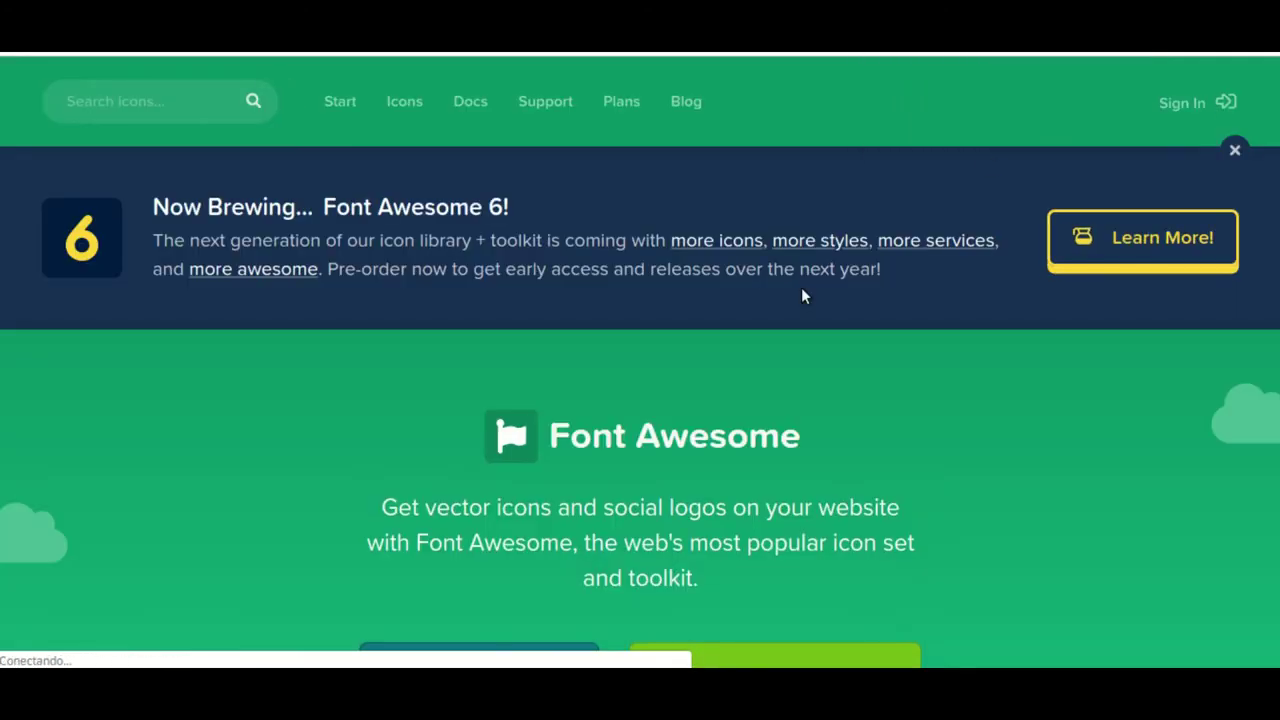
pyautogui.scroll(-3, 699, 329)
pyautogui.scroll(-7, 698, 329)
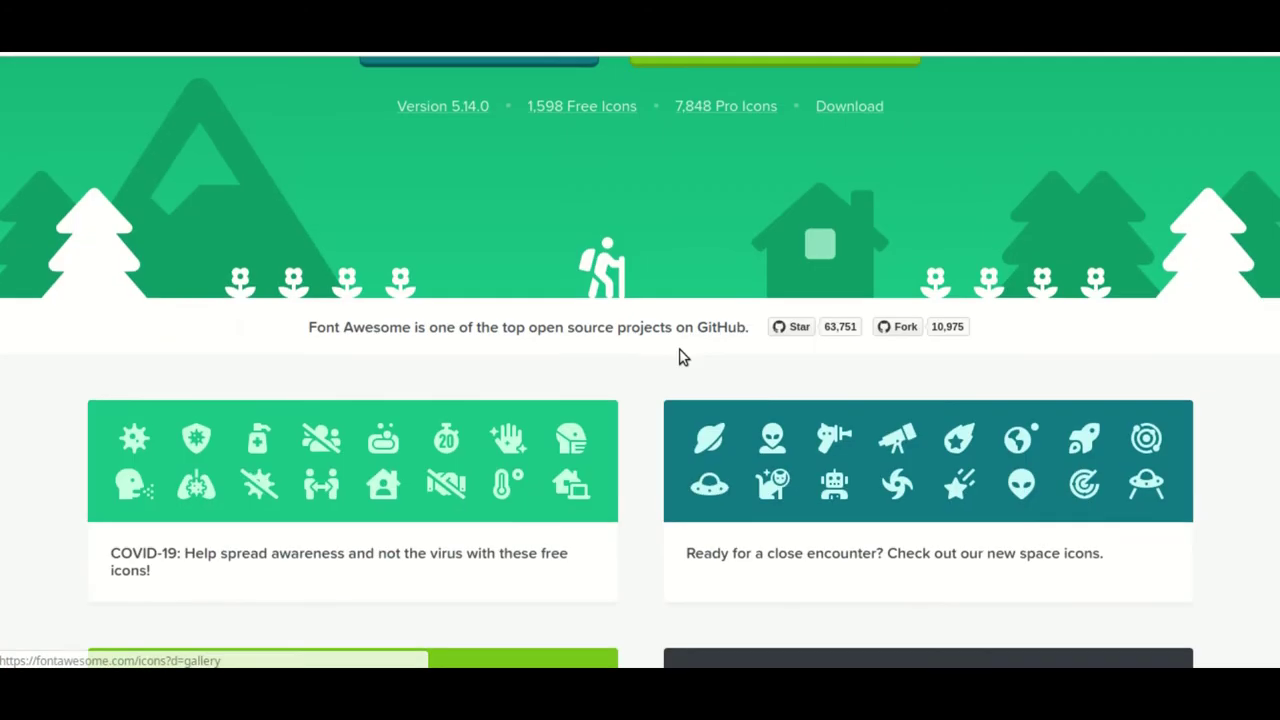
pyautogui.scroll(9, 662, 358)
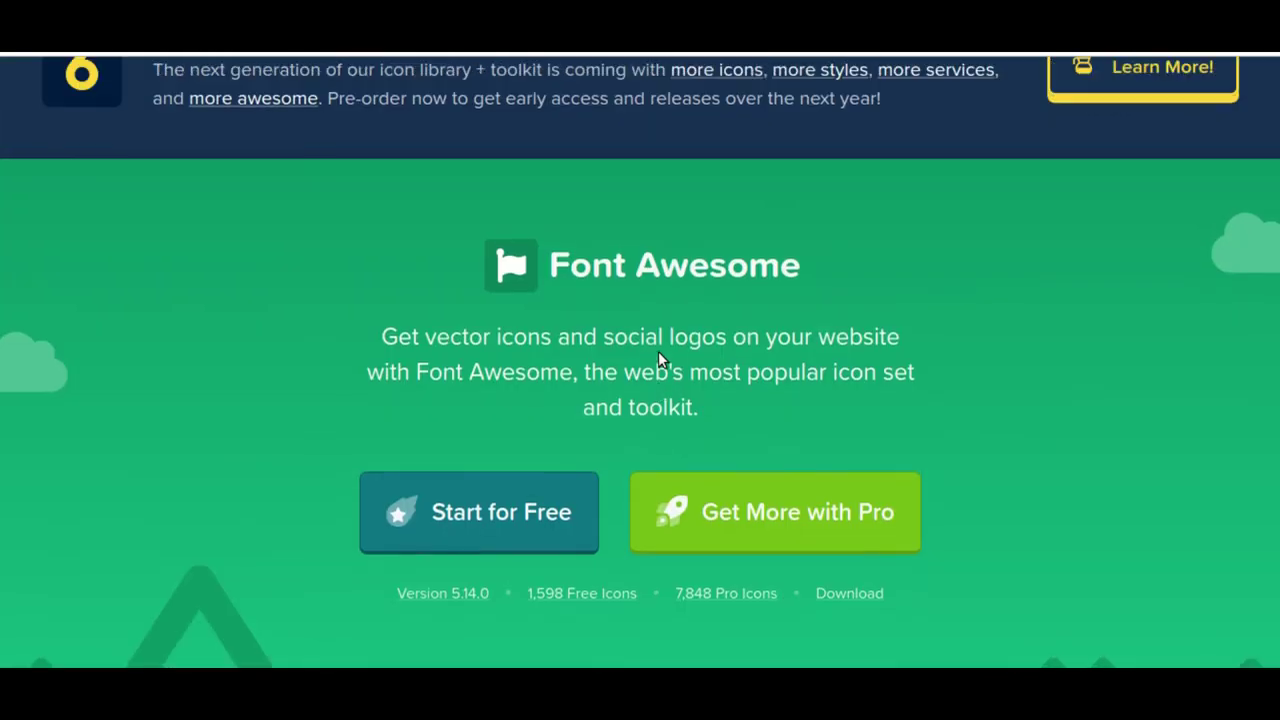
pyautogui.click(164, 100)
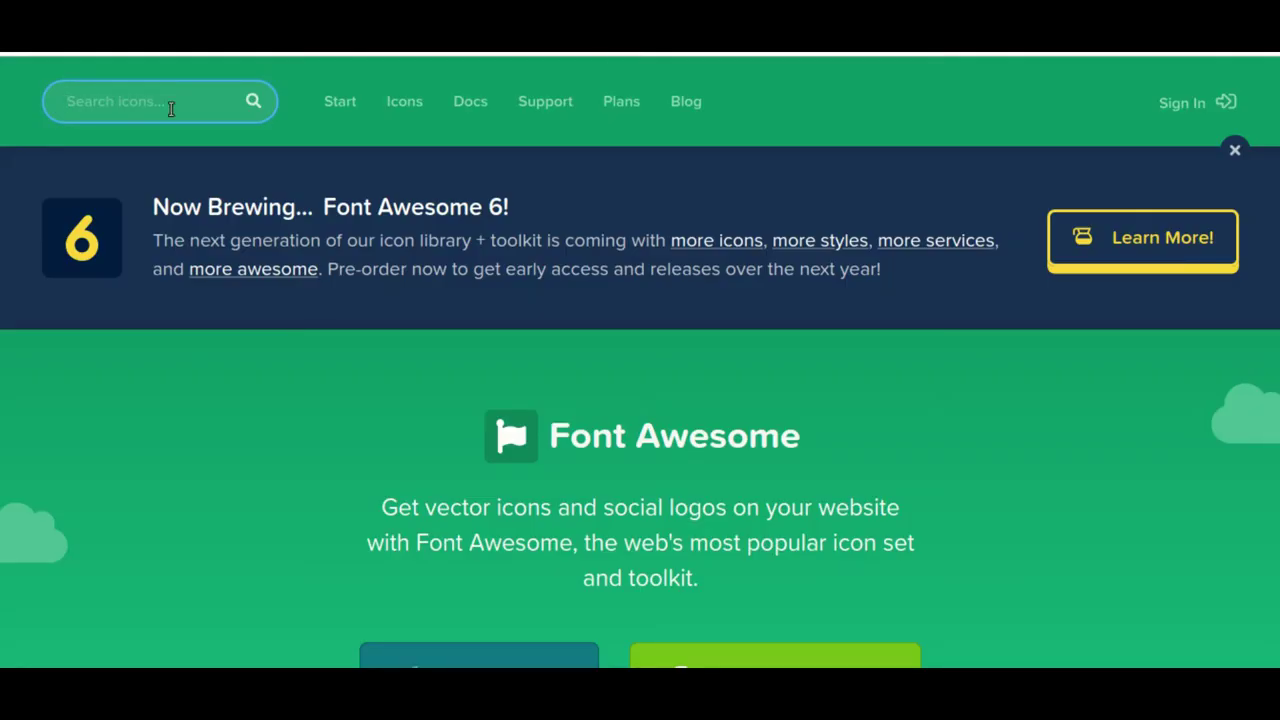
pyautogui.click(153, 101)
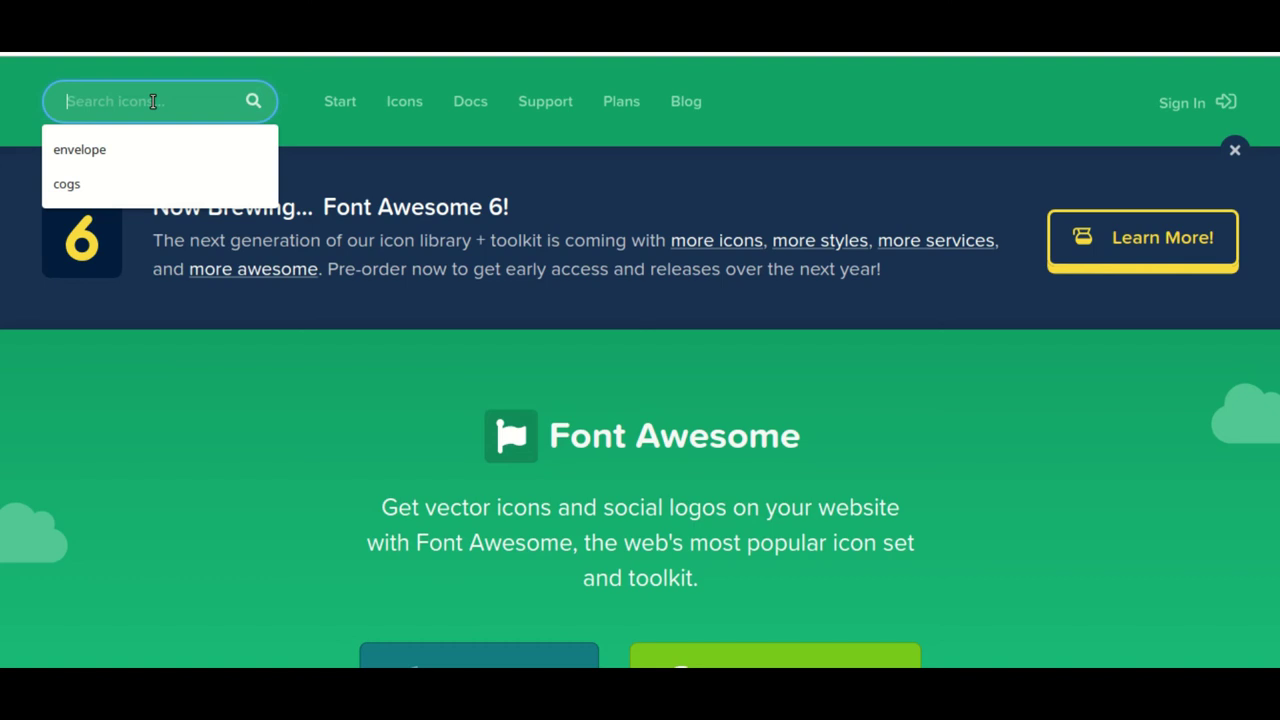
pyautogui.write('home')
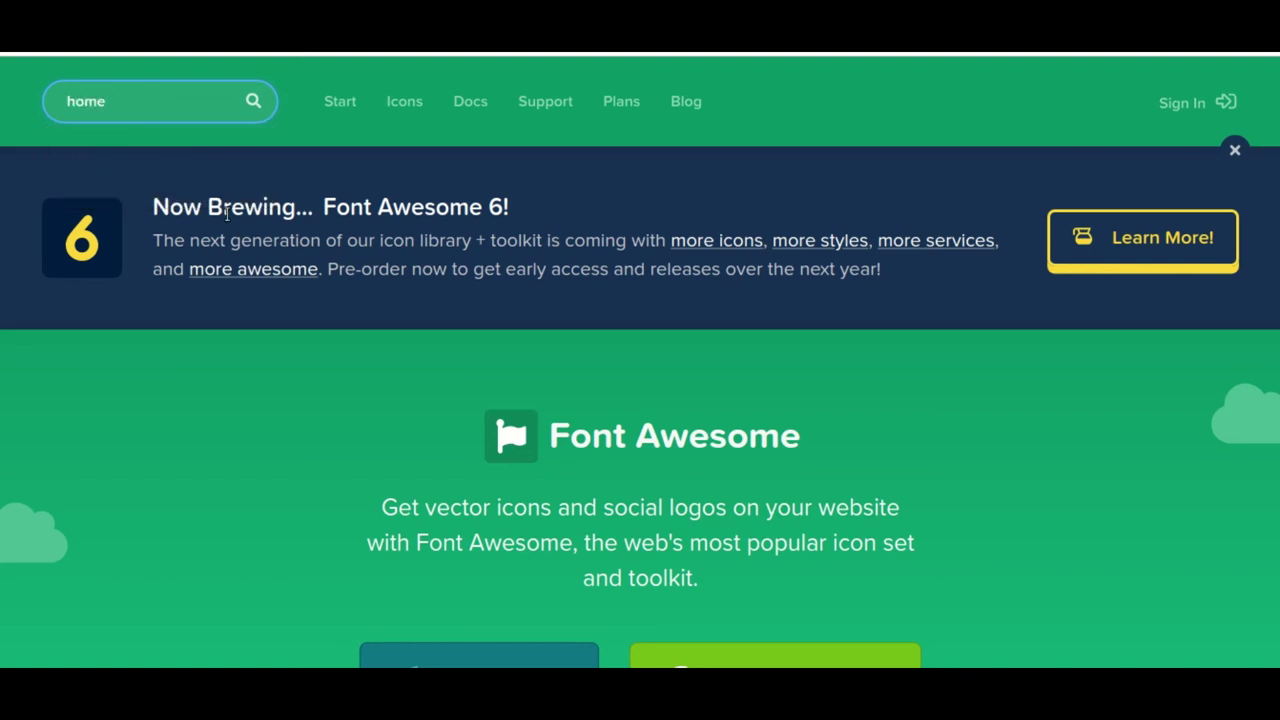
pyautogui.click(252, 102)
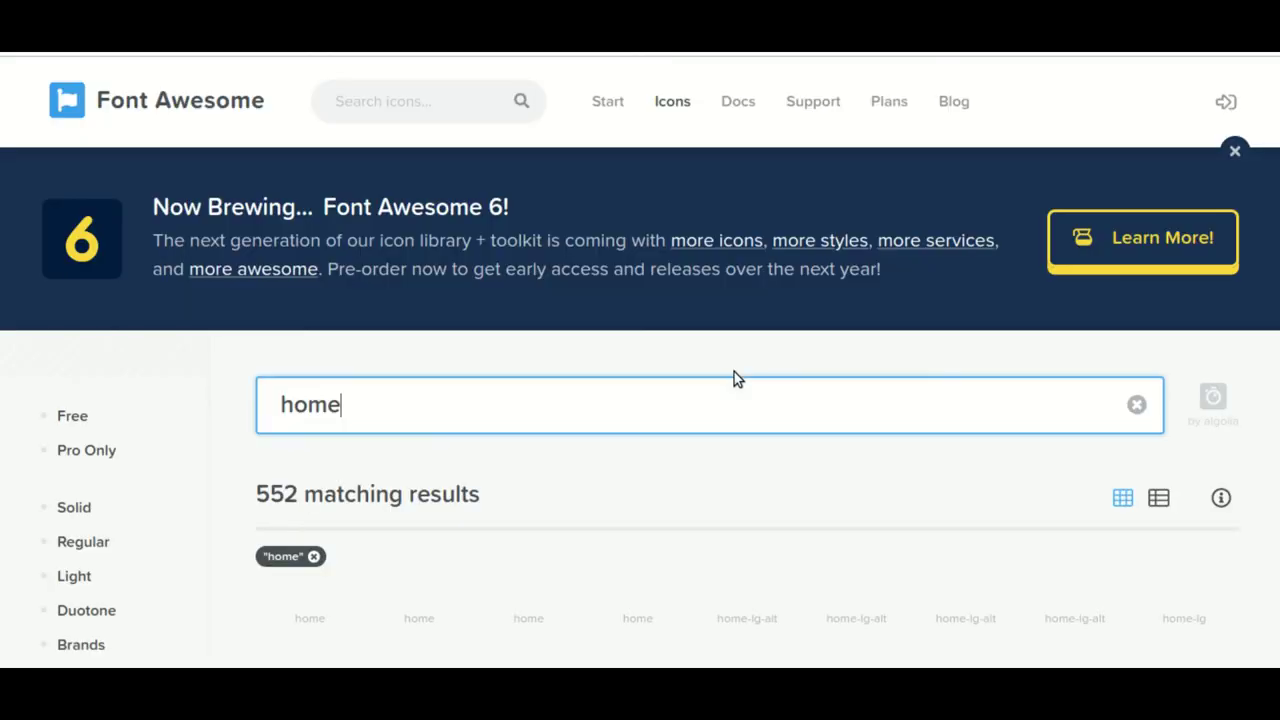
# Step: Open the solid home icon and copy its <i class="fas fa-home"></i> snippet
pyautogui.scroll(-3, 763, 340)
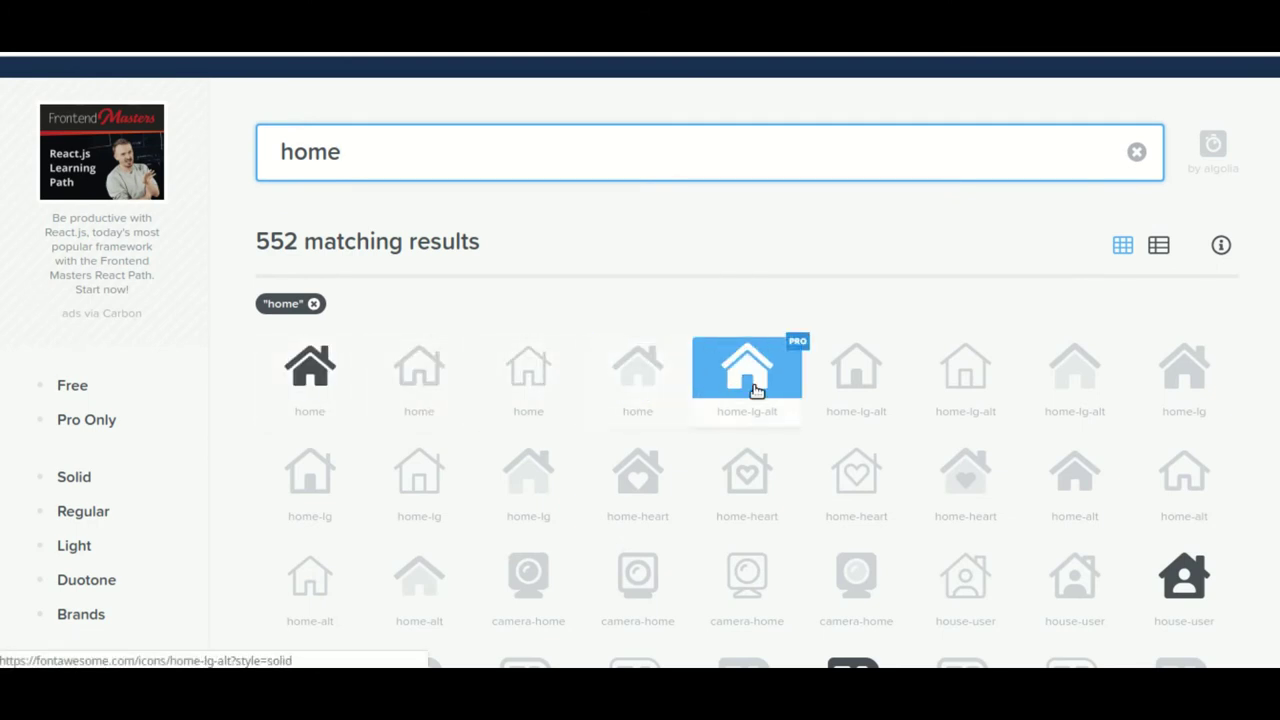
pyautogui.rightClick(313, 368)
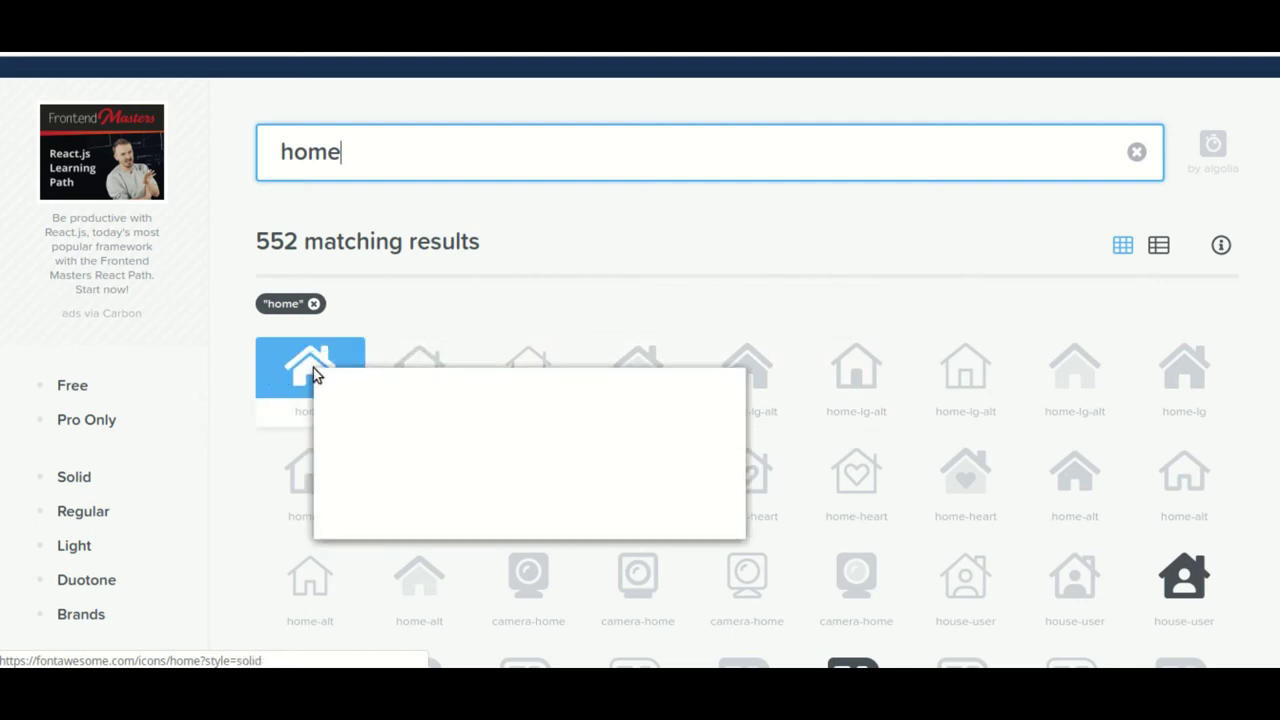
pyautogui.press('Escape')
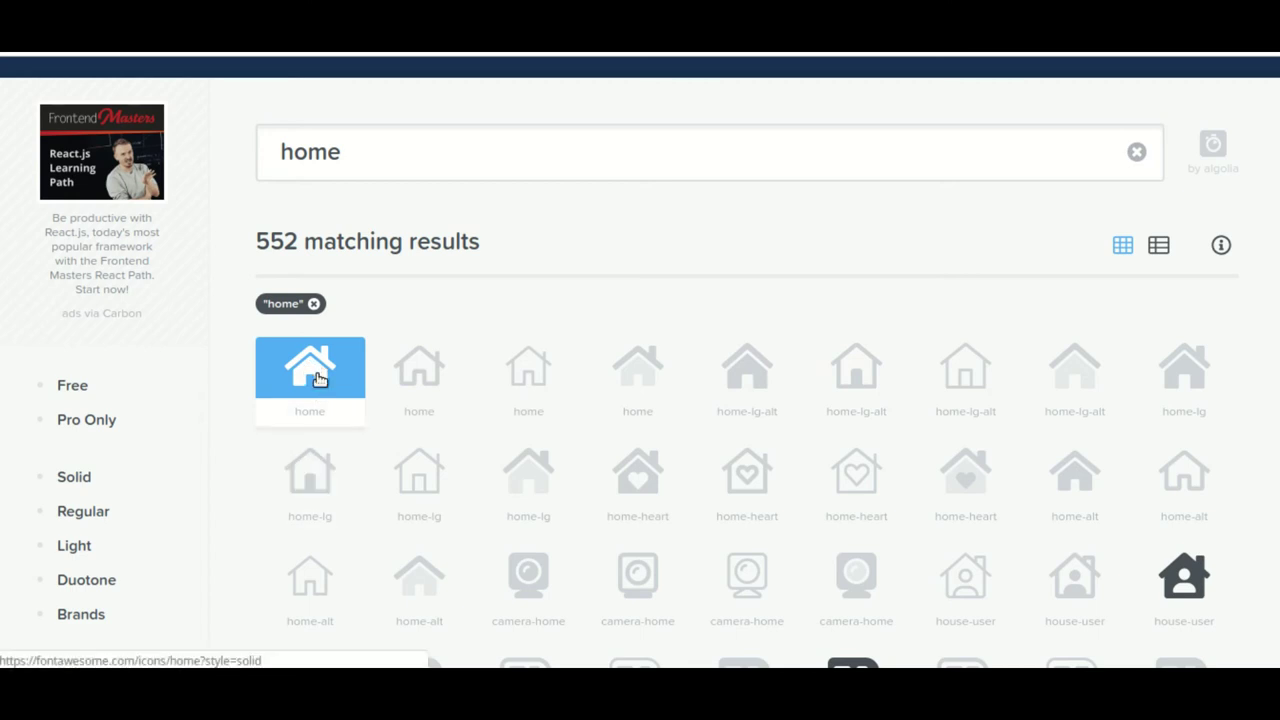
pyautogui.click(318, 378)
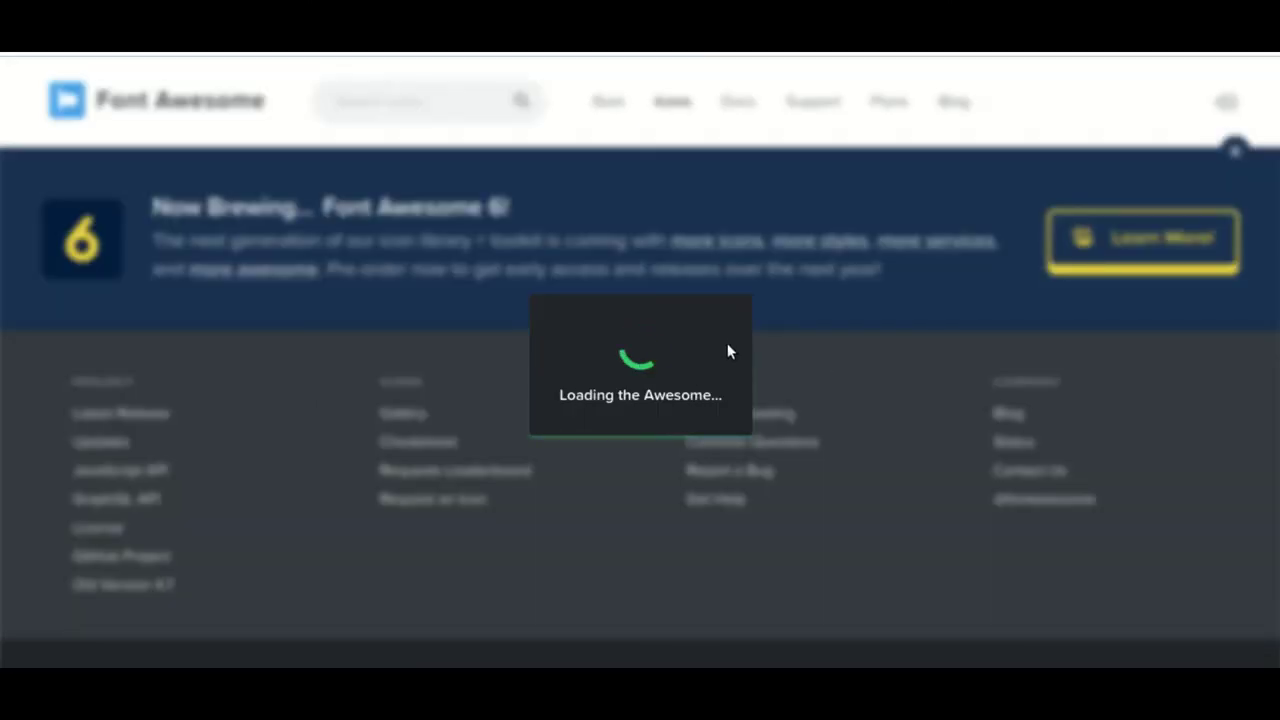
pyautogui.scroll(-2, 760, 350)
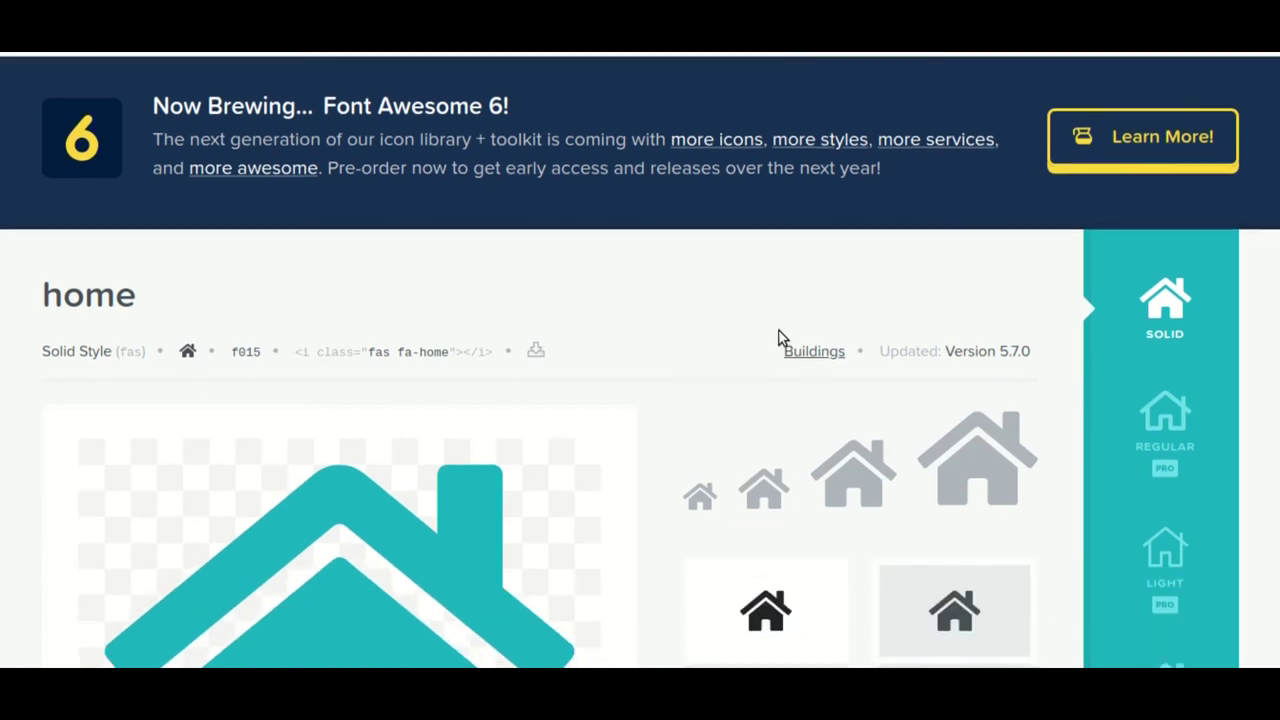
pyautogui.scroll(-1, 760, 345)
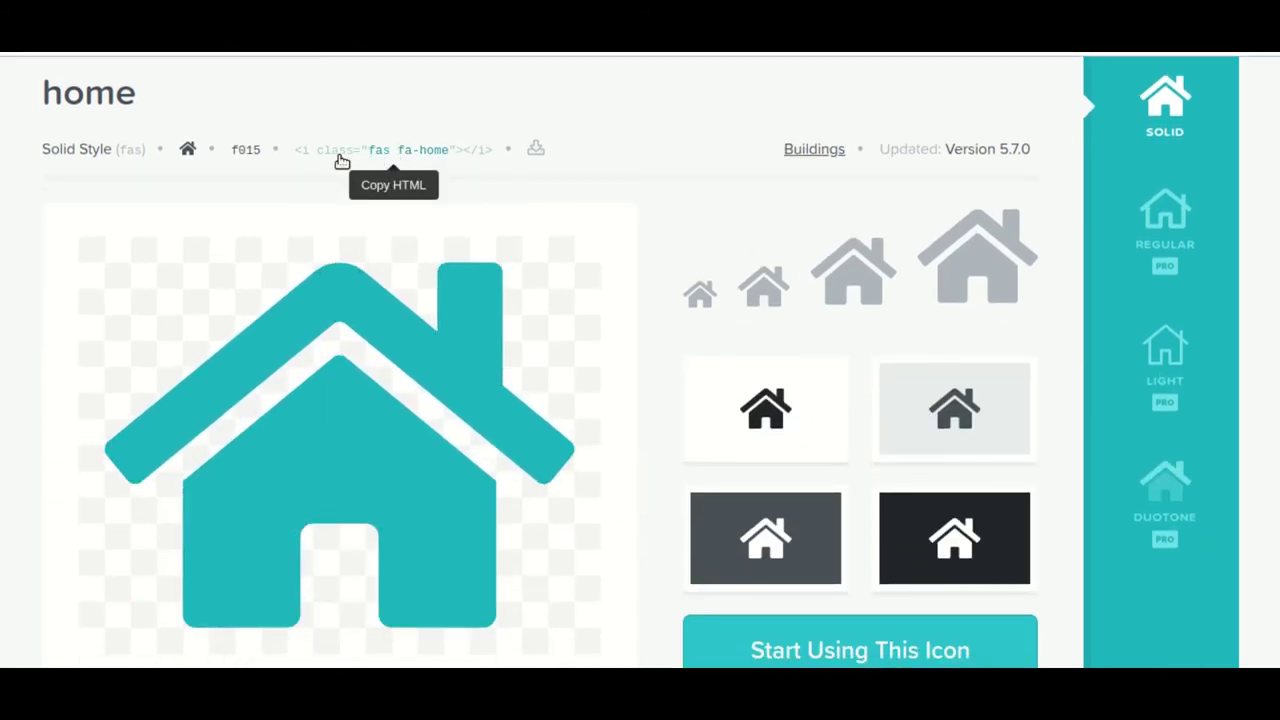
pyautogui.click(407, 158)
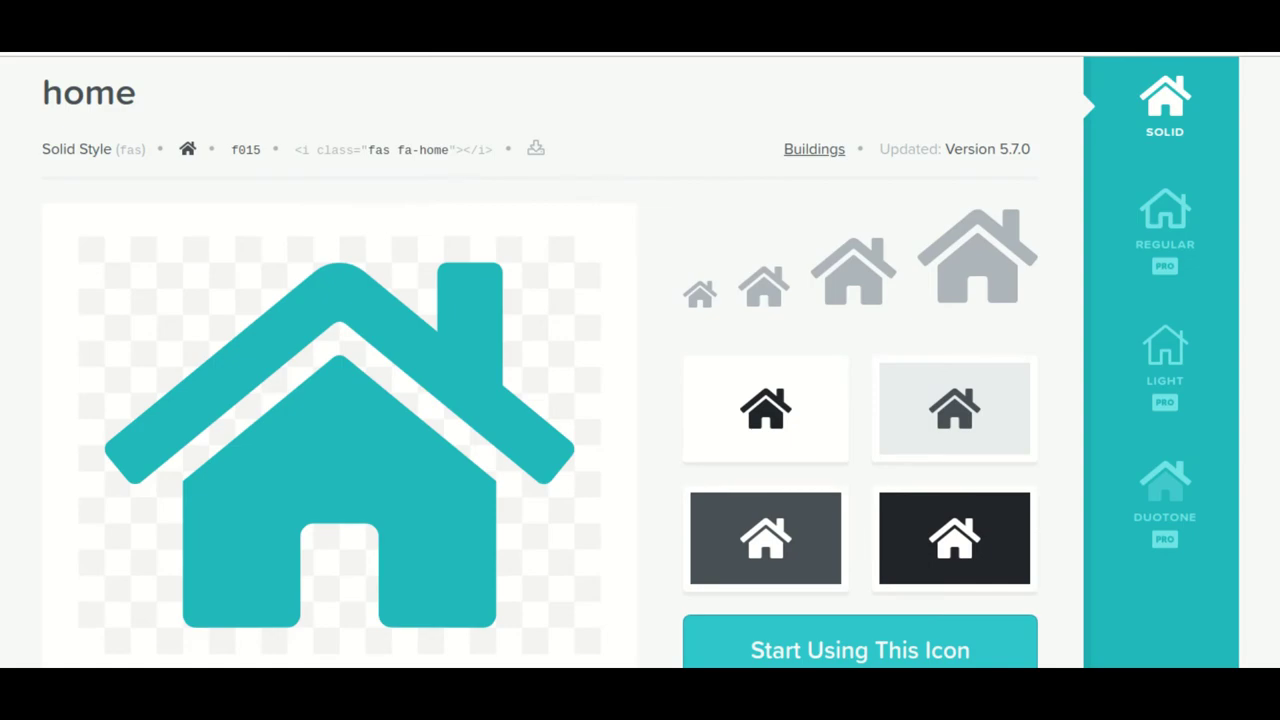
pyautogui.hotkey('alt', 'Tab')
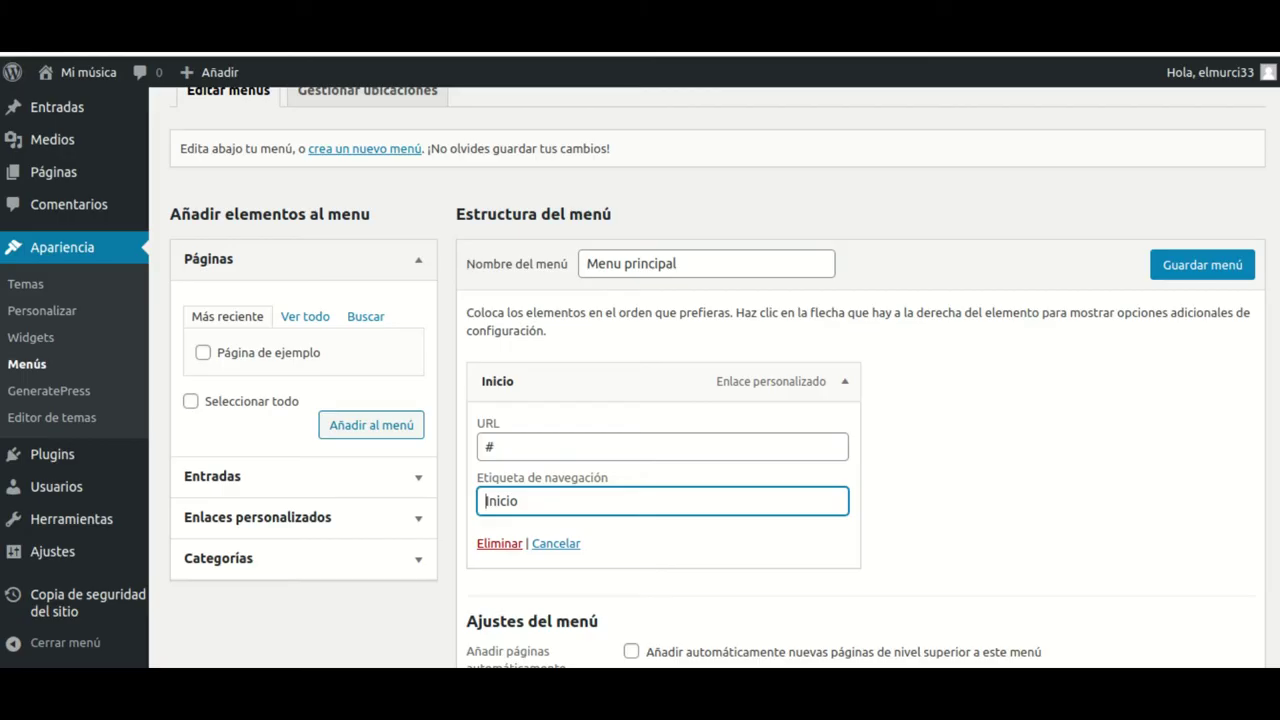
# Step: Paste the home icon code before Inicio in the navigation label and save the menu
pyautogui.rightClick(485, 502)
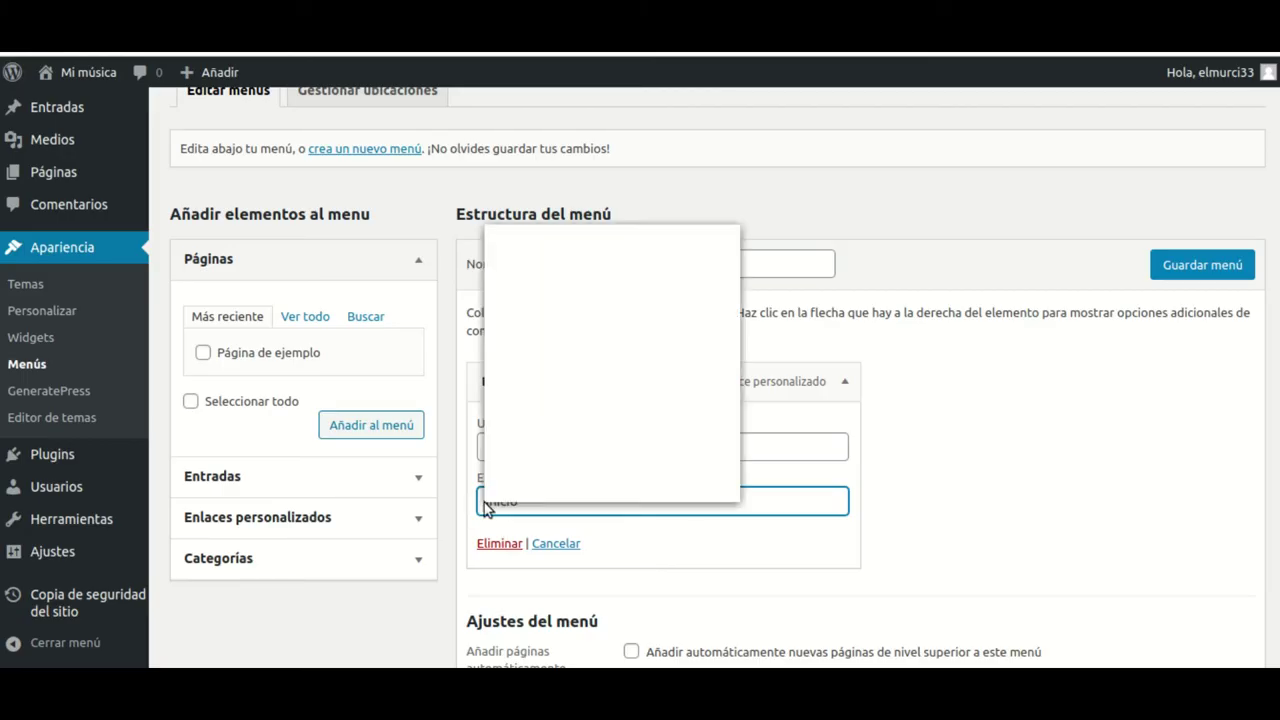
pyautogui.click(528, 346)
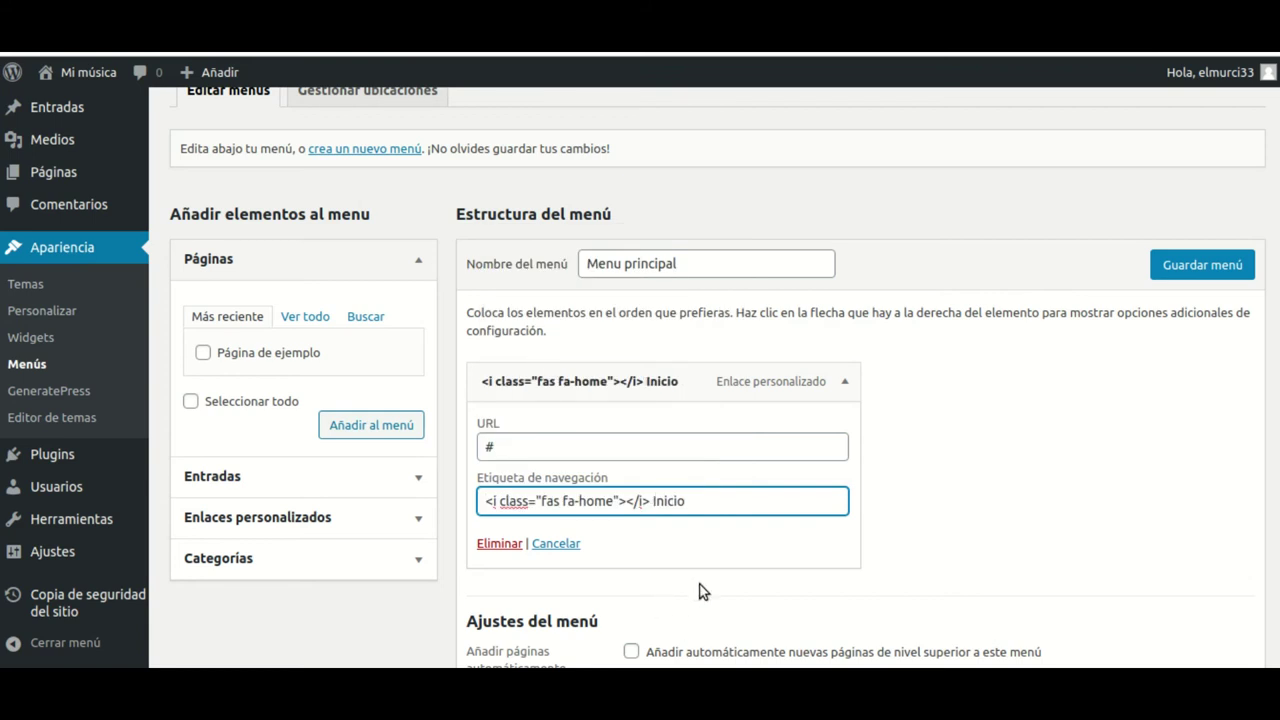
pyautogui.click(1172, 265)
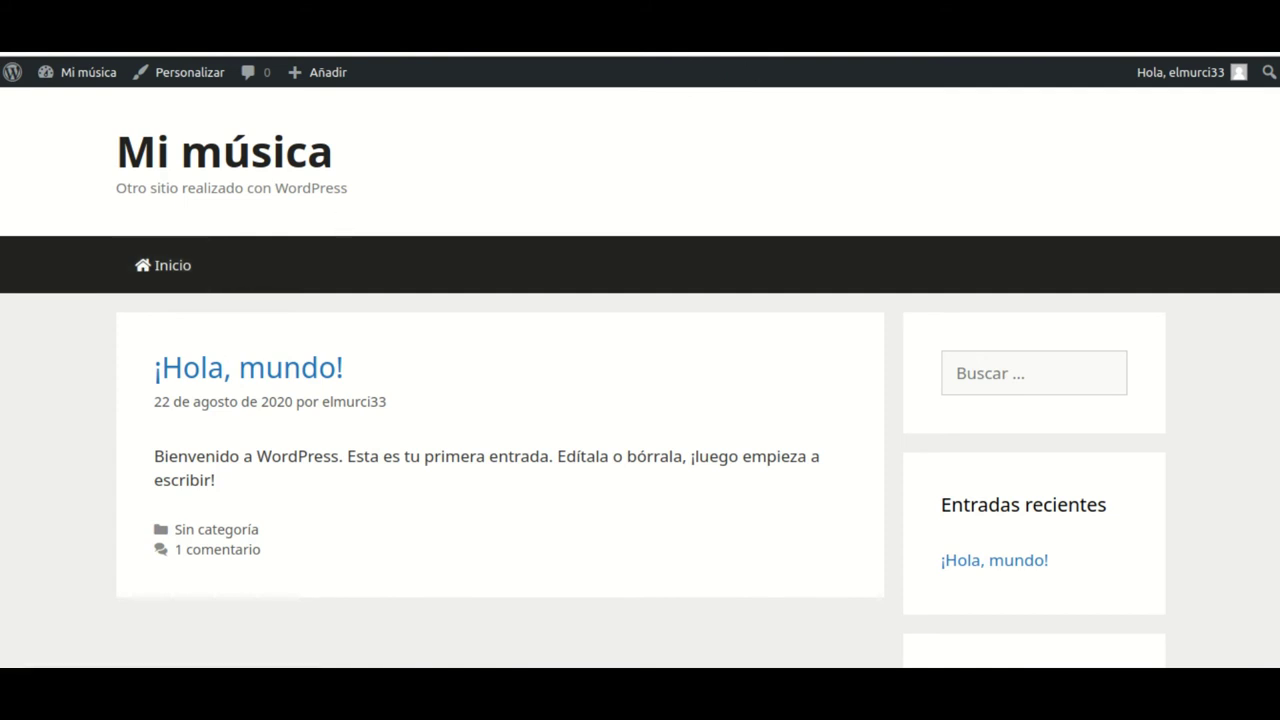
pyautogui.hotkey('ctrl', 't')
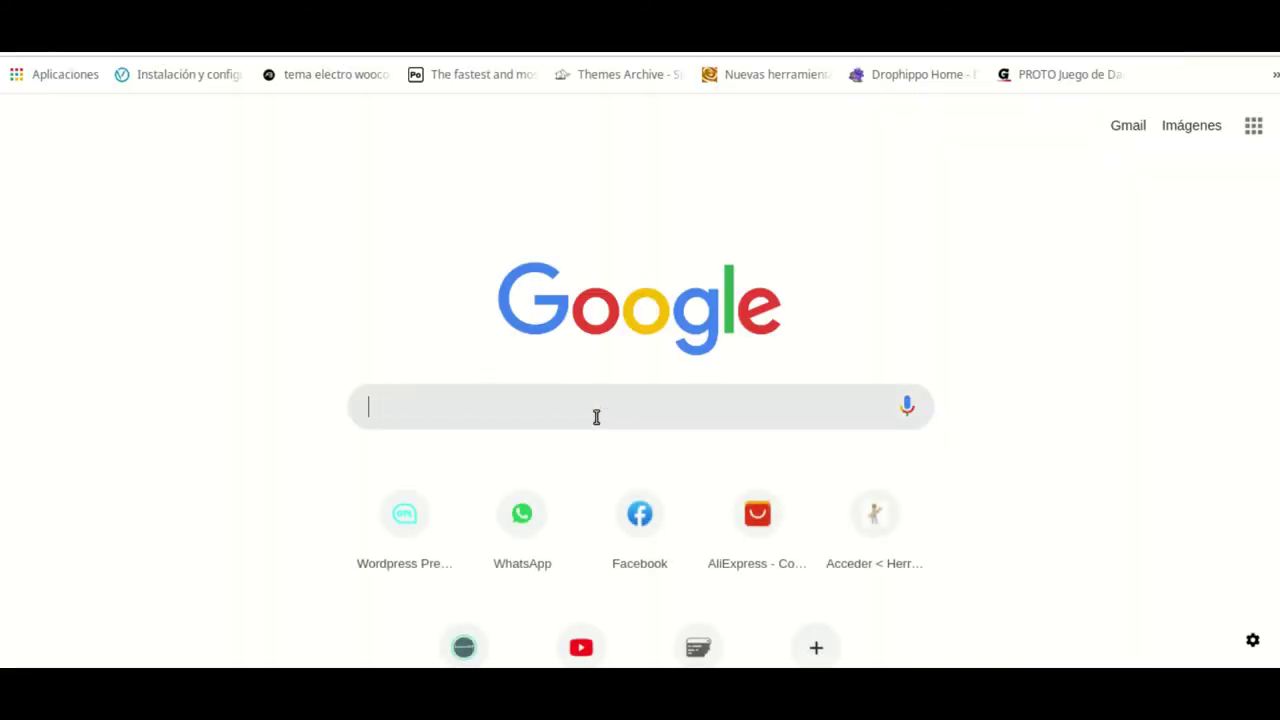
# Step: Google 'colores html' and open the htmlcolorcodes.com 'Códigos de Colores HTML' result
pyautogui.write('colores ht')
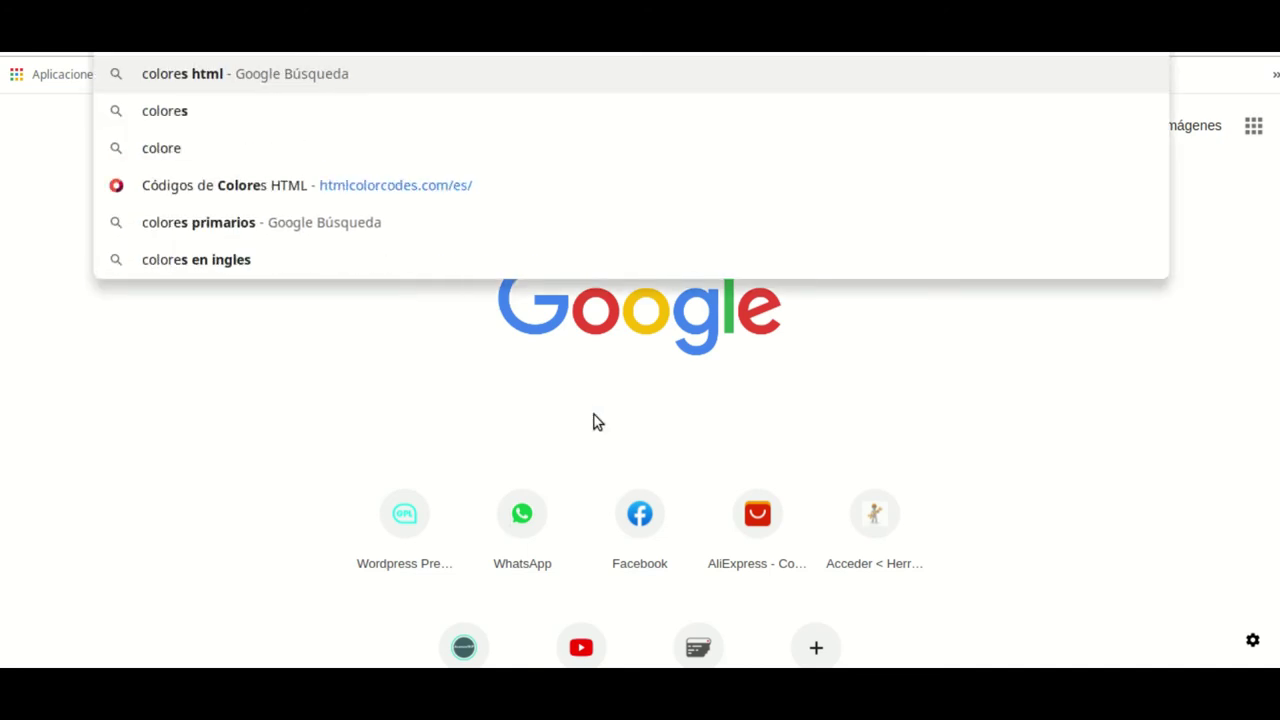
pyautogui.write('ml')
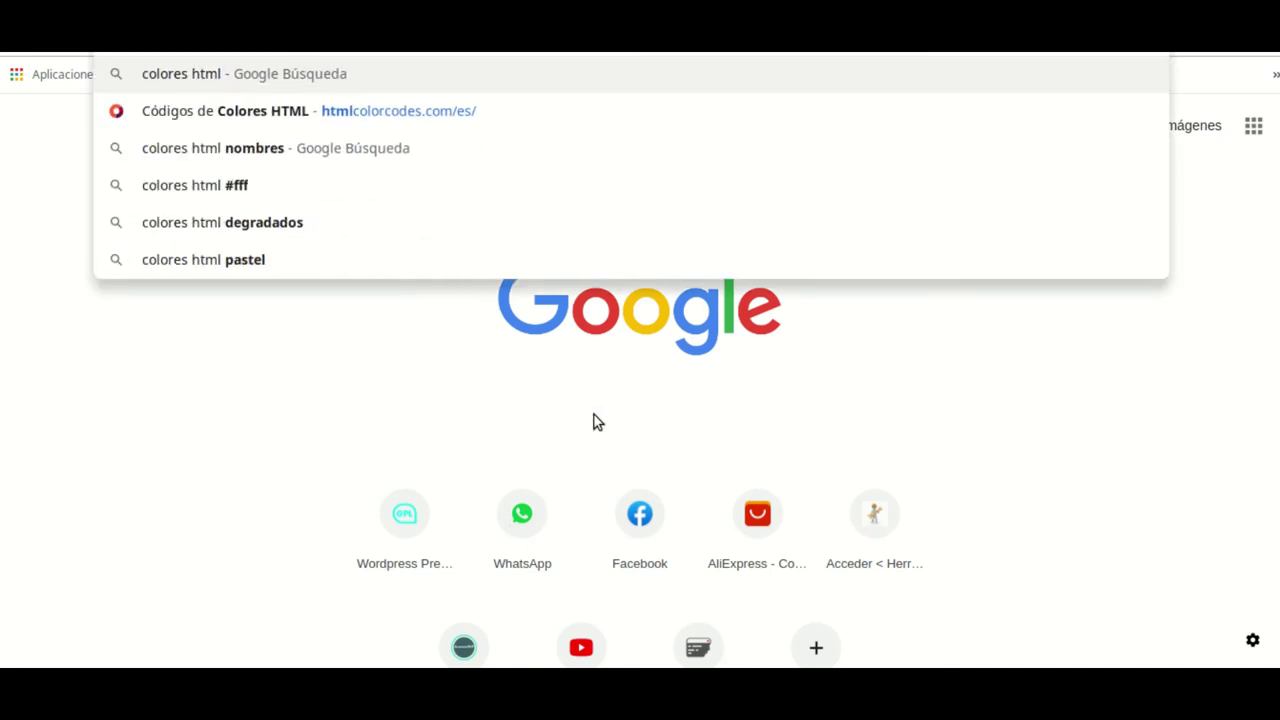
pyautogui.press('Return')
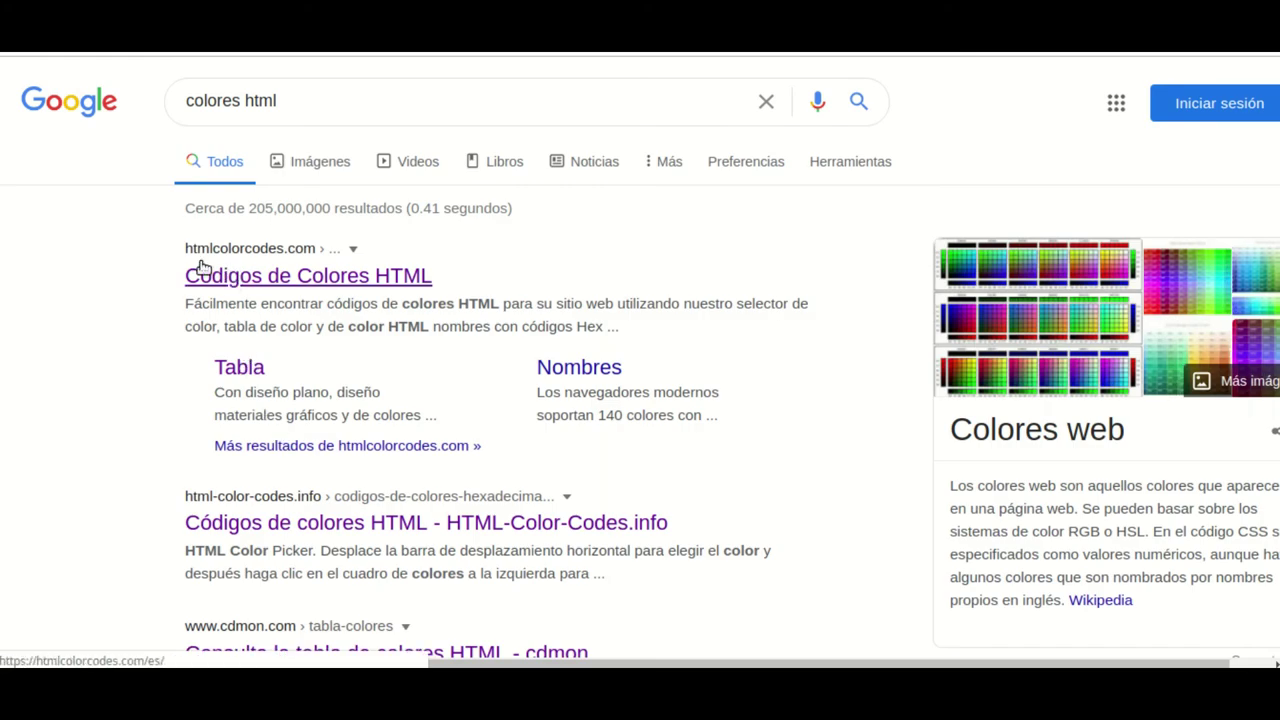
pyautogui.moveTo(327, 278); pyautogui.dragTo(300, 280)
pyautogui.click(300, 278)
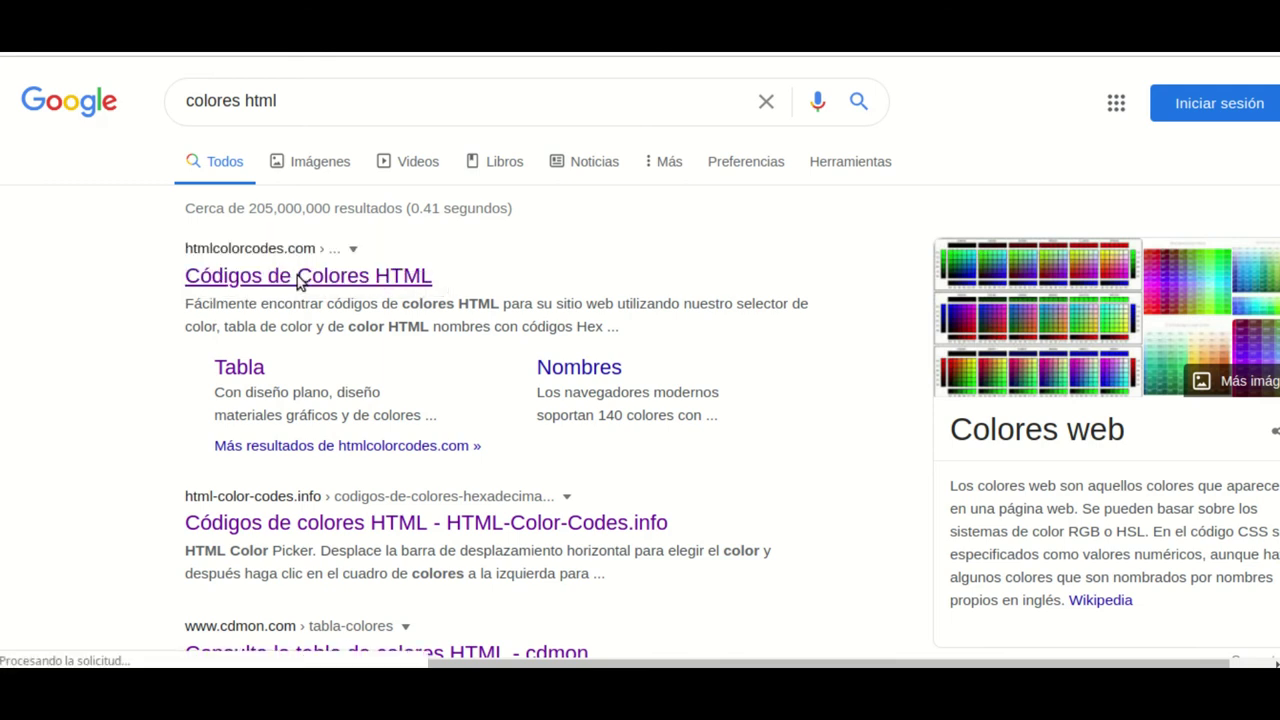
# Step: Choose the light green shade #82C465 in the colour picker
pyautogui.scroll(-6, 718, 348)
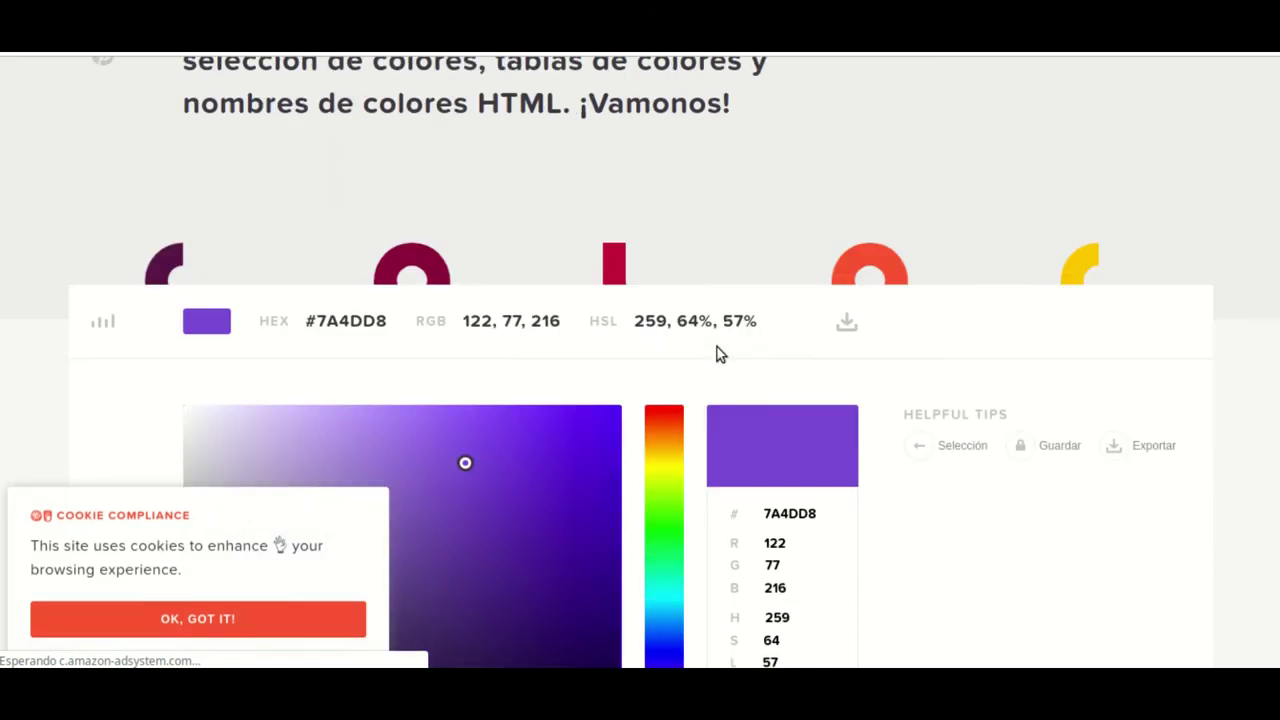
pyautogui.scroll(1, 710, 347)
pyautogui.click(650, 322)
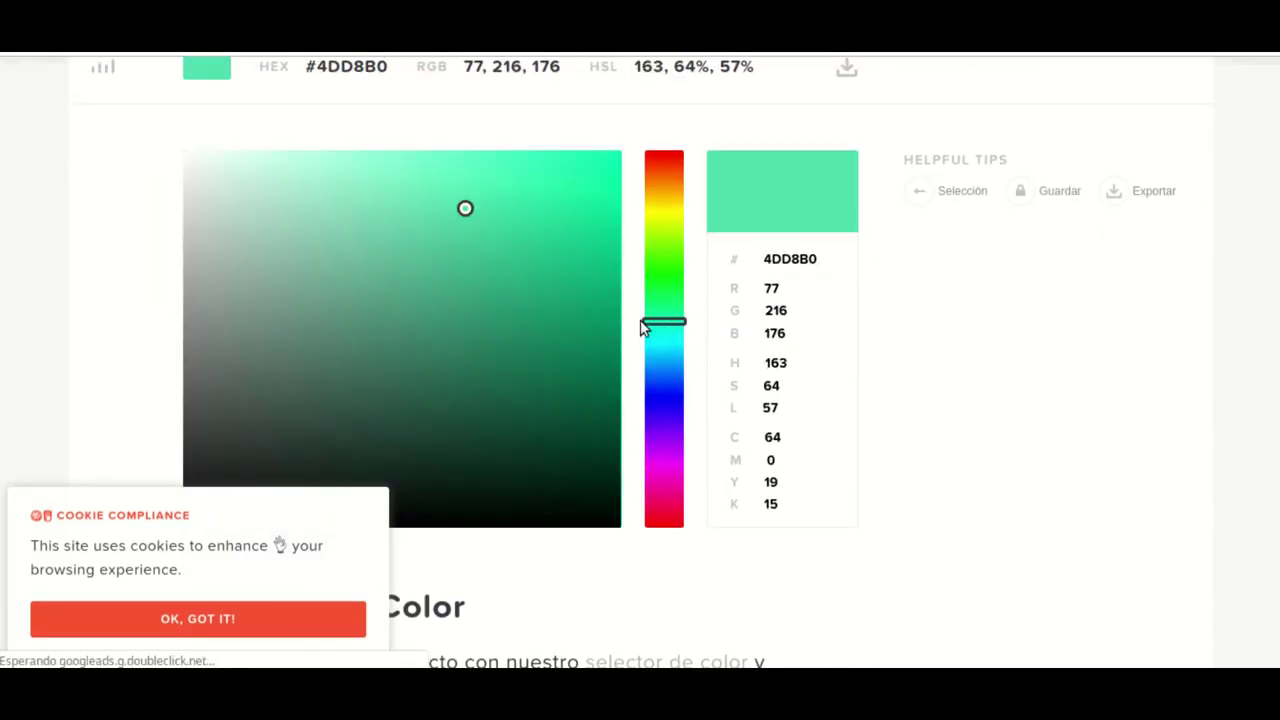
pyautogui.scroll(1, 386, 300)
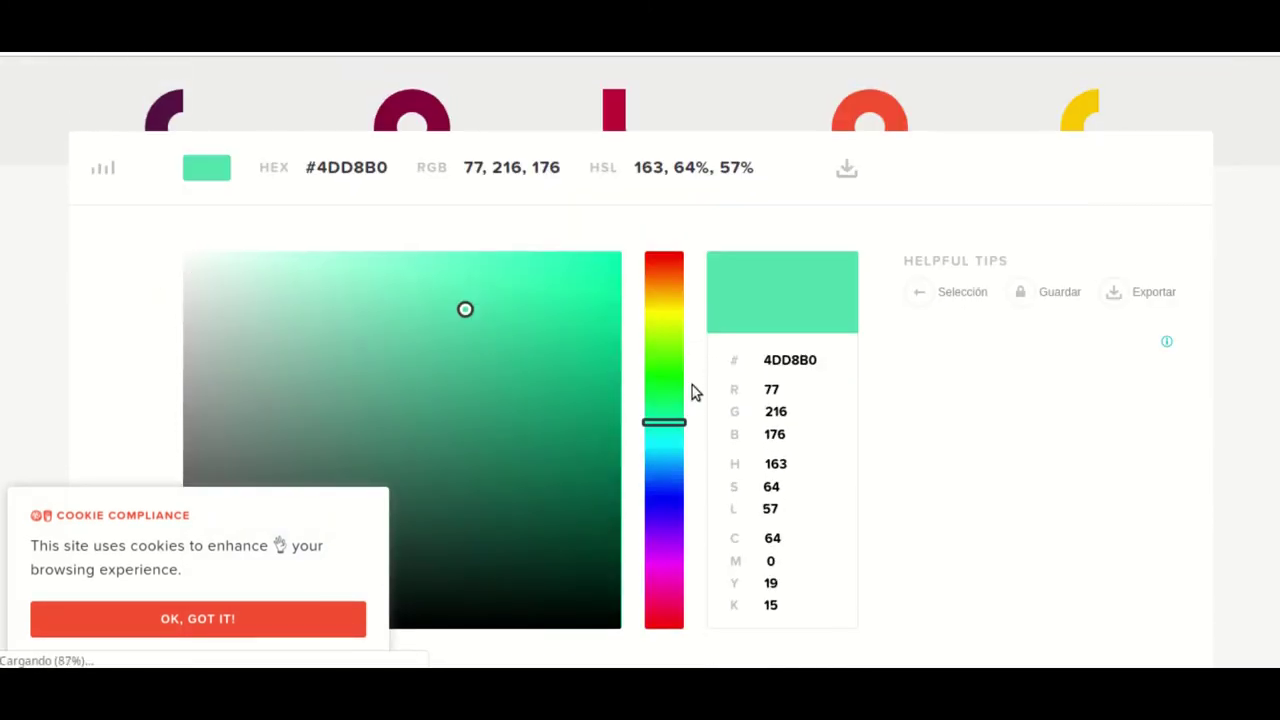
pyautogui.click(362, 306)
pyautogui.click(395, 339)
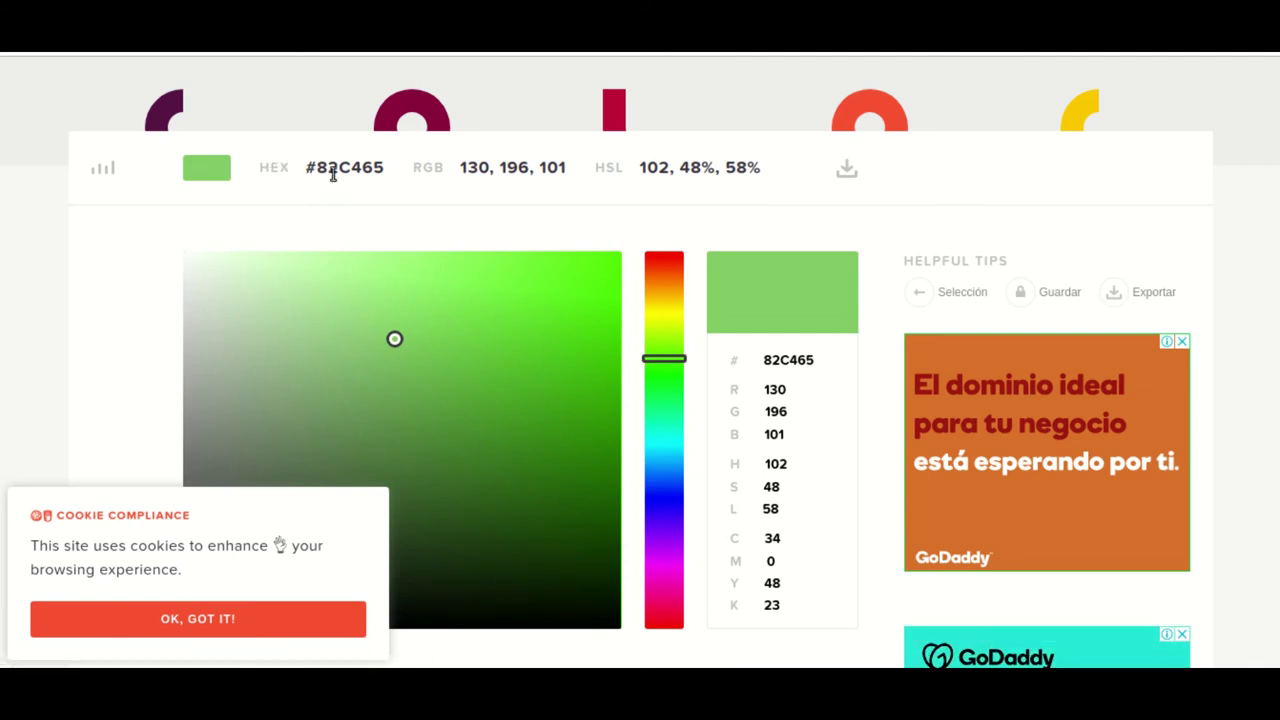
# Step: Copy the HEX code #82C465
pyautogui.moveTo(307, 168); pyautogui.dragTo(383, 170)
pyautogui.rightClick(366, 175)
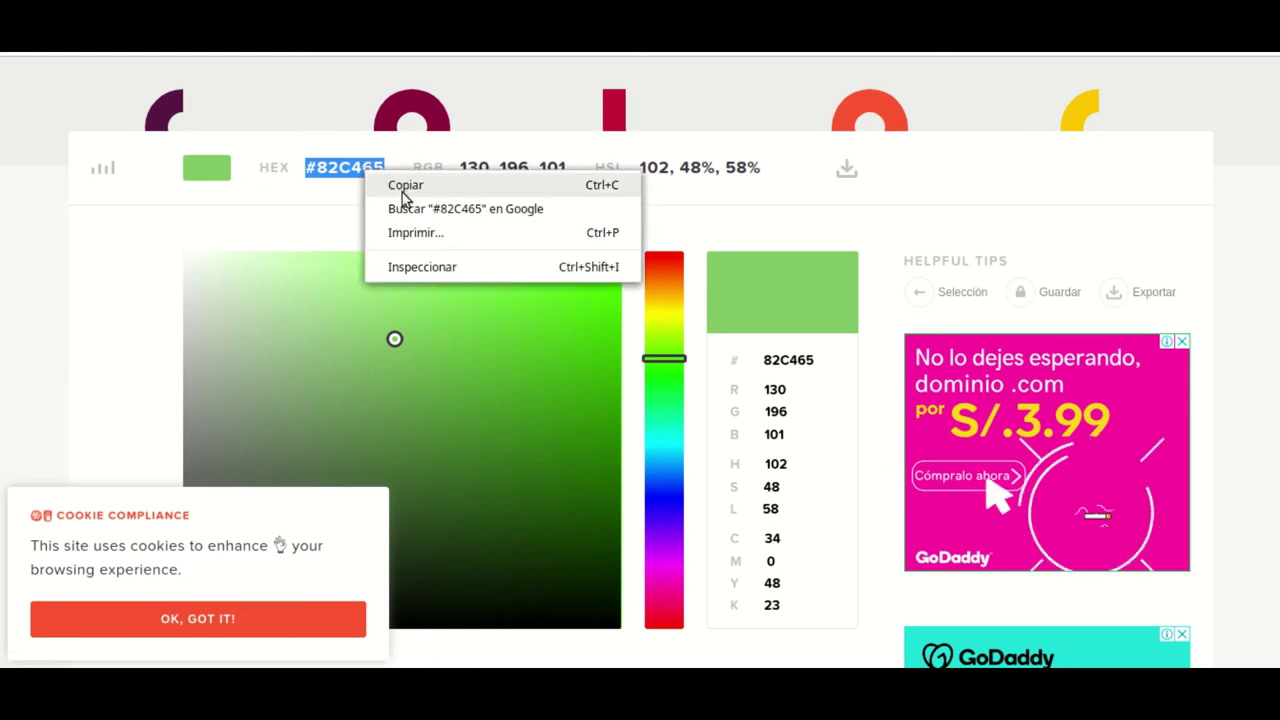
pyautogui.click(402, 189)
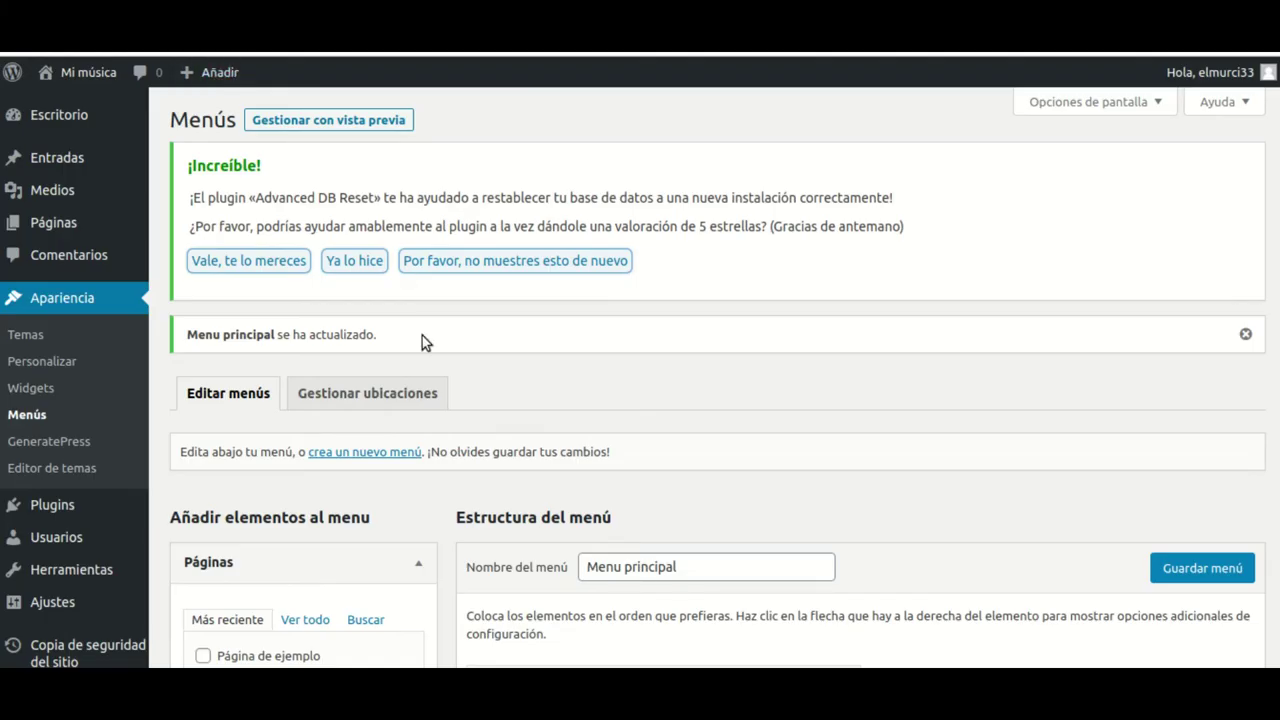
pyautogui.scroll(-5, 694, 373)
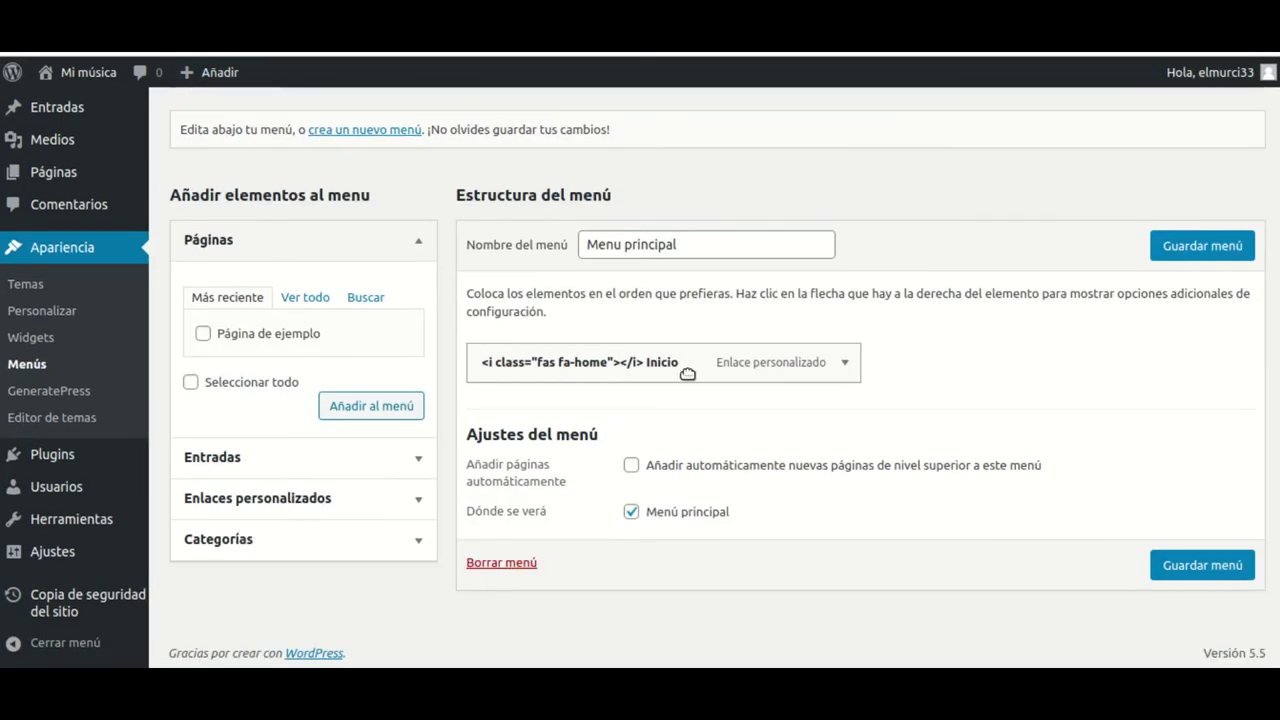
# Step: Add style="color:#82C465;" inside the home icon's <i> tag in the Inicio navigation label
pyautogui.scroll(1, 841, 368)
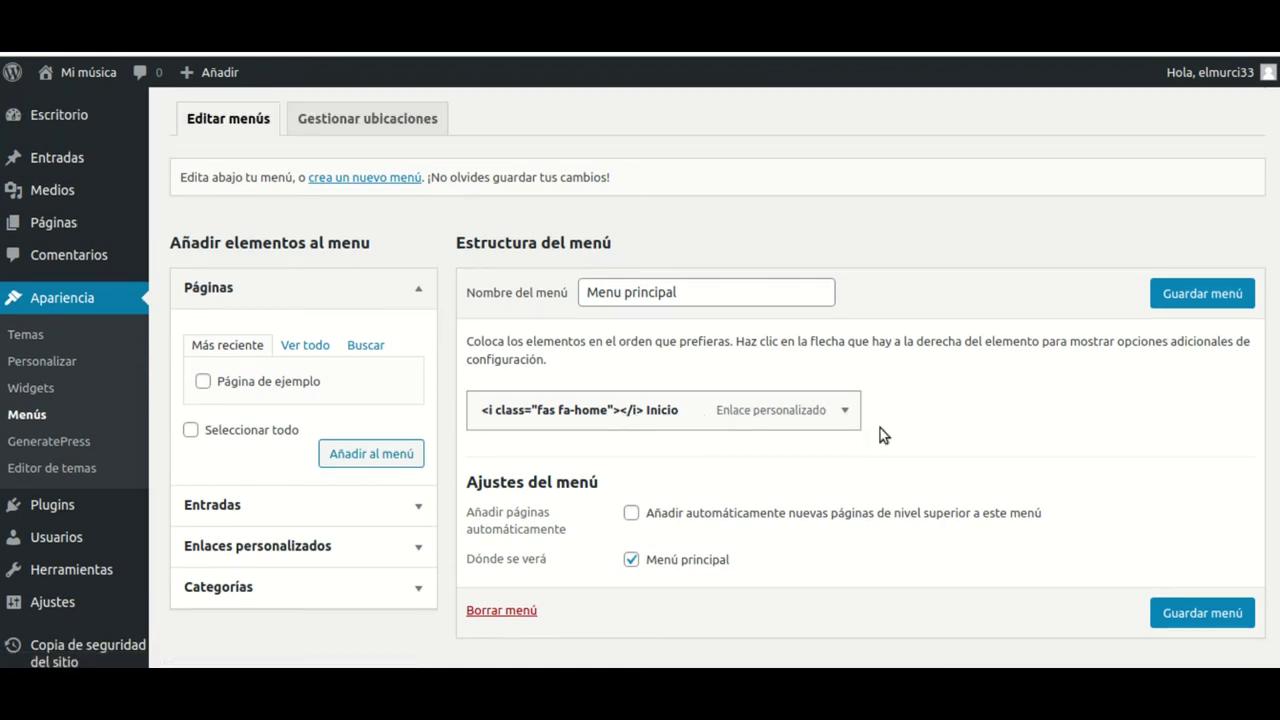
pyautogui.click(845, 410)
pyautogui.click(629, 535)
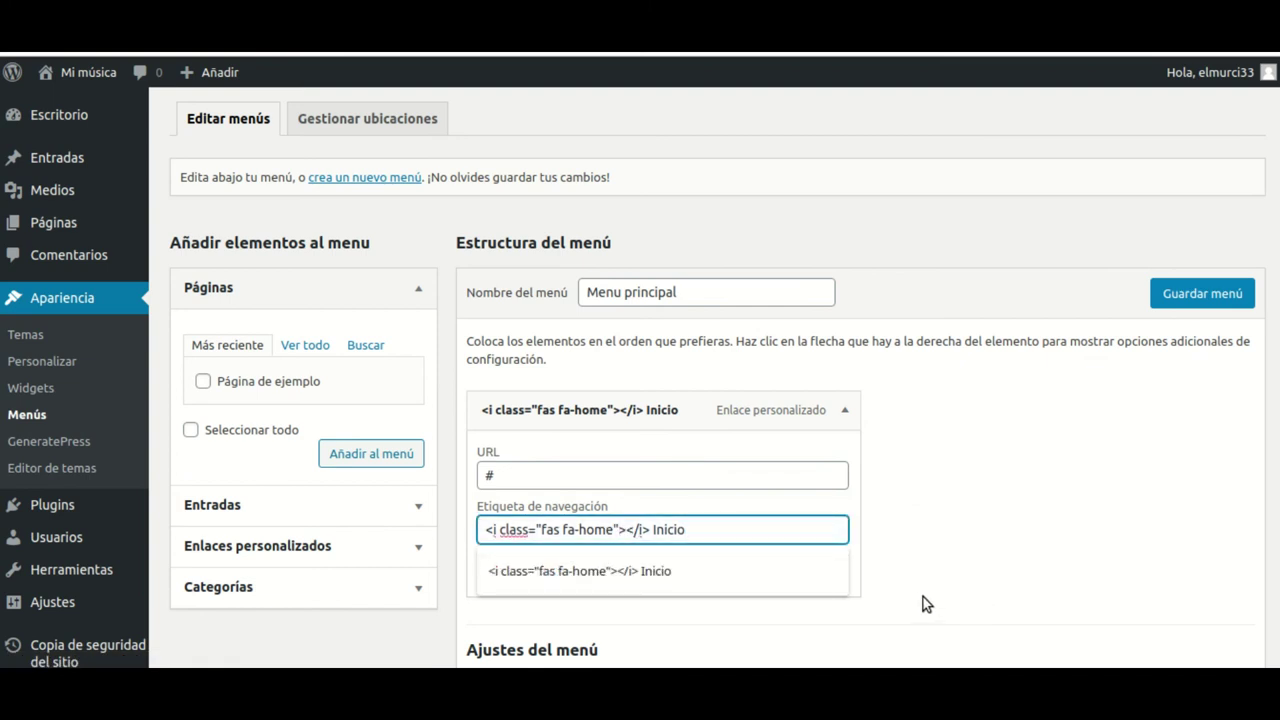
pyautogui.press('Left')
pyautogui.press('Left')
pyautogui.press('Left')
pyautogui.press('Left')
pyautogui.press('Left')
pyautogui.press('Left')
pyautogui.press('Left')
pyautogui.press('Left')
pyautogui.press('Left')
pyautogui.press('Left')
pyautogui.press('Left')
pyautogui.write('st')
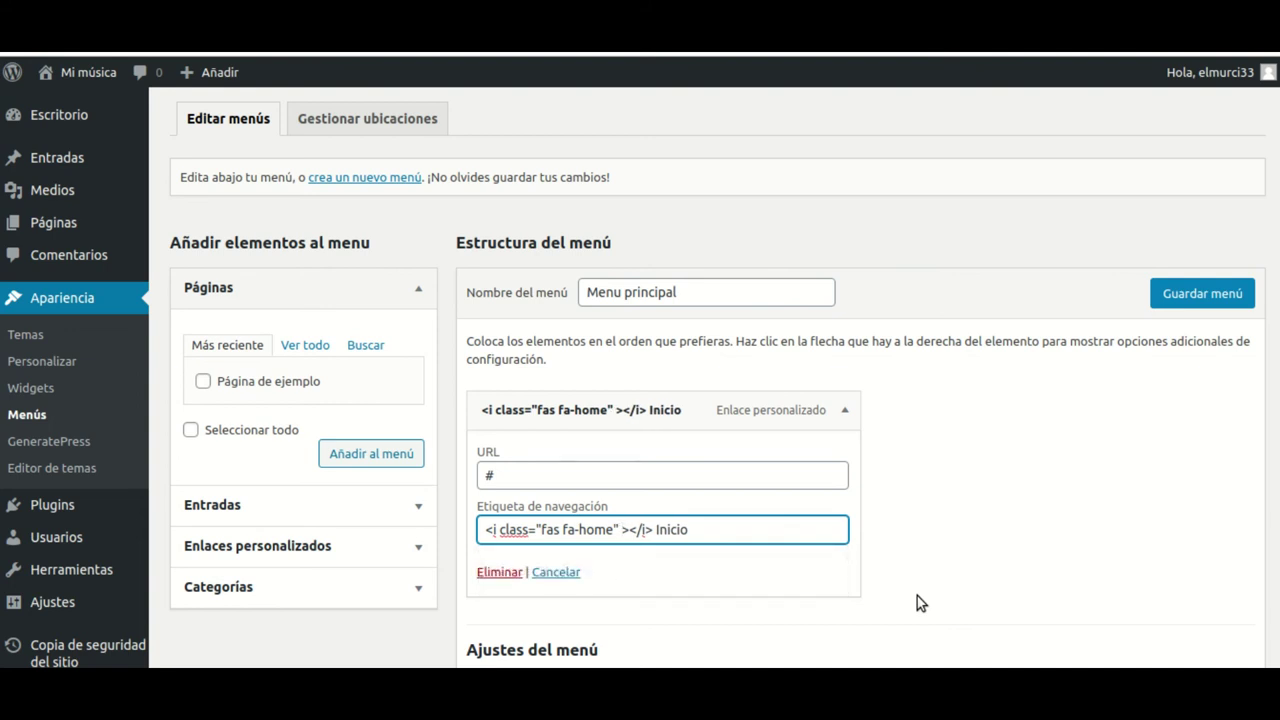
pyautogui.write('yke')
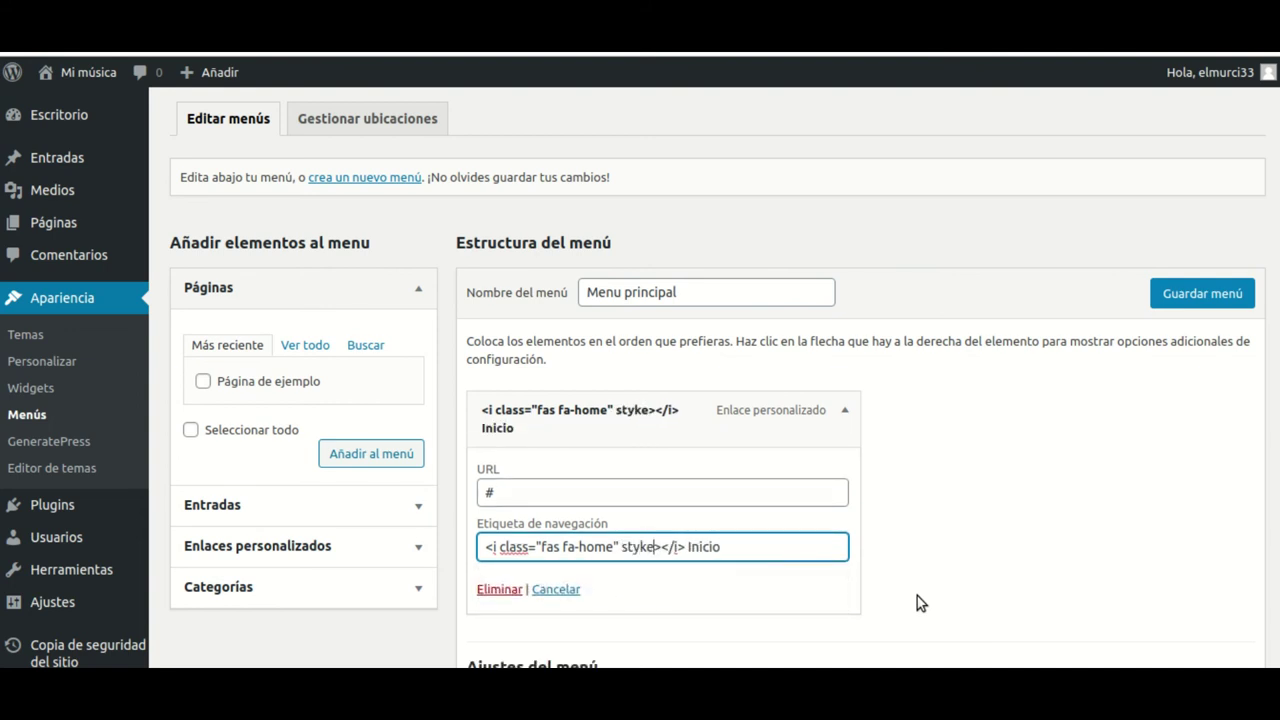
pyautogui.press('BackSpace')
pyautogui.press('BackSpace')
pyautogui.press('BackSpace')
pyautogui.write('yle')
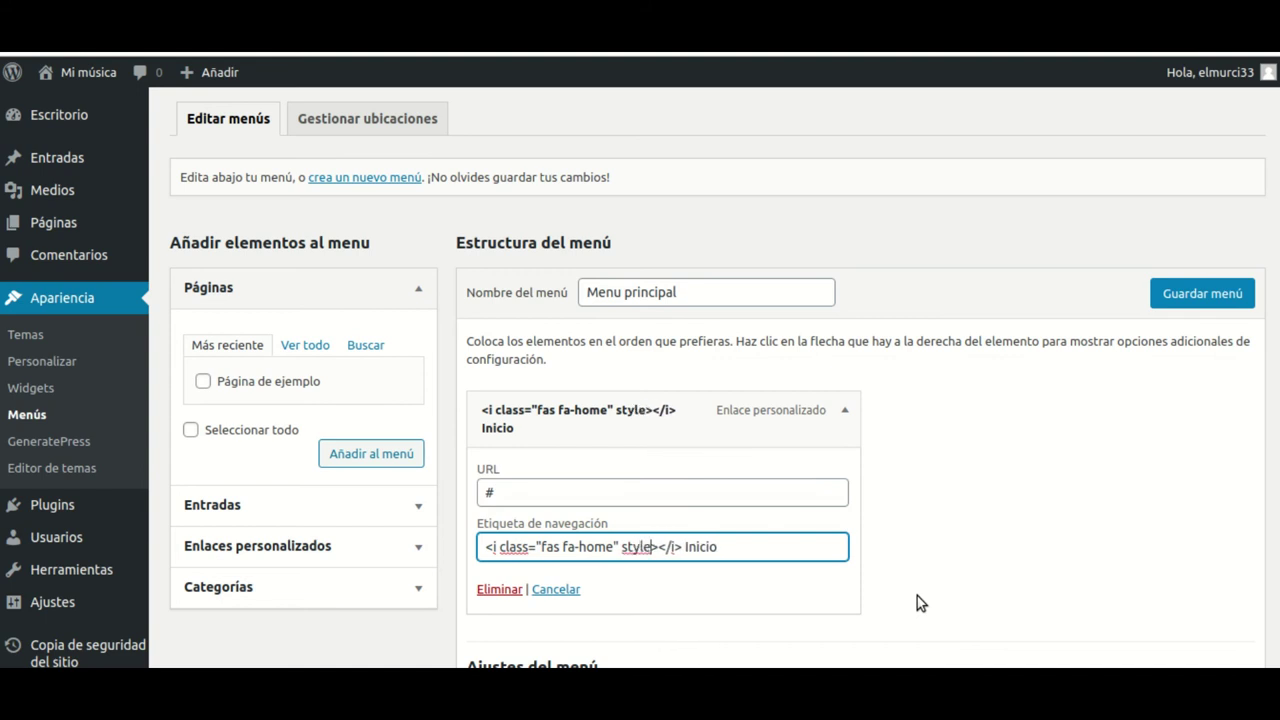
pyautogui.write('=')
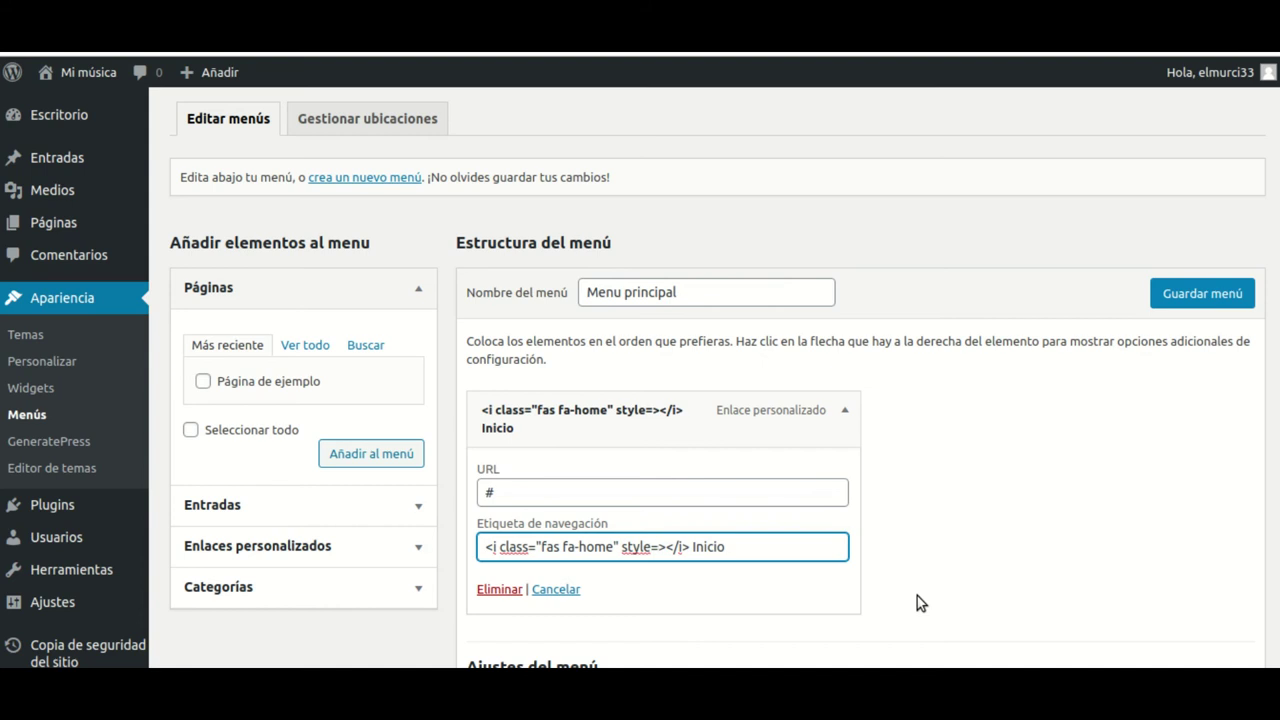
pyautogui.write('"')
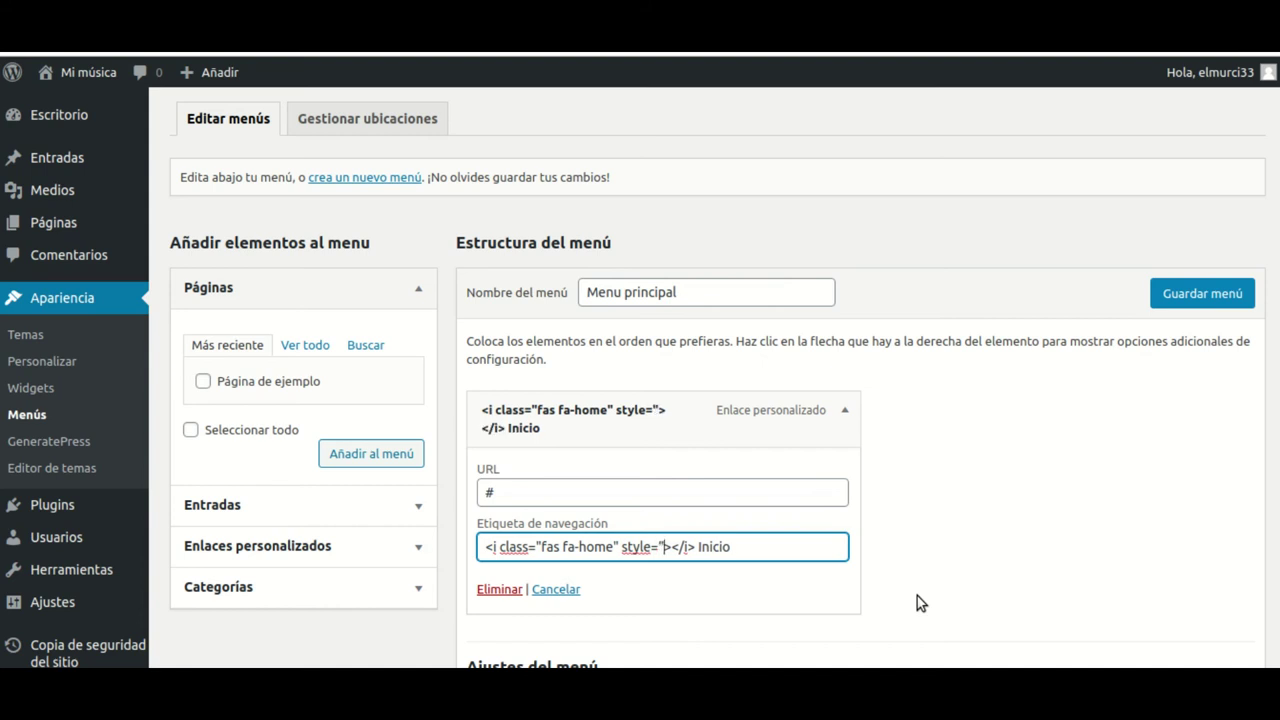
pyautogui.write('color')
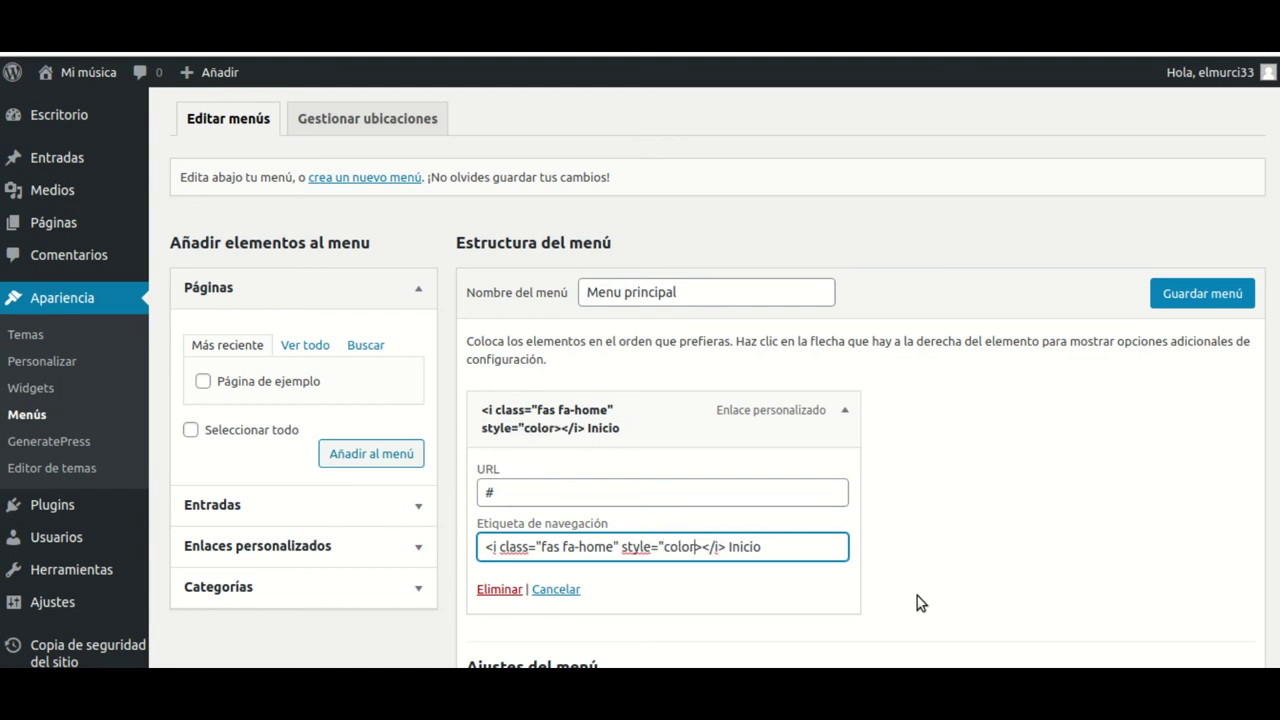
pyautogui.write(':')
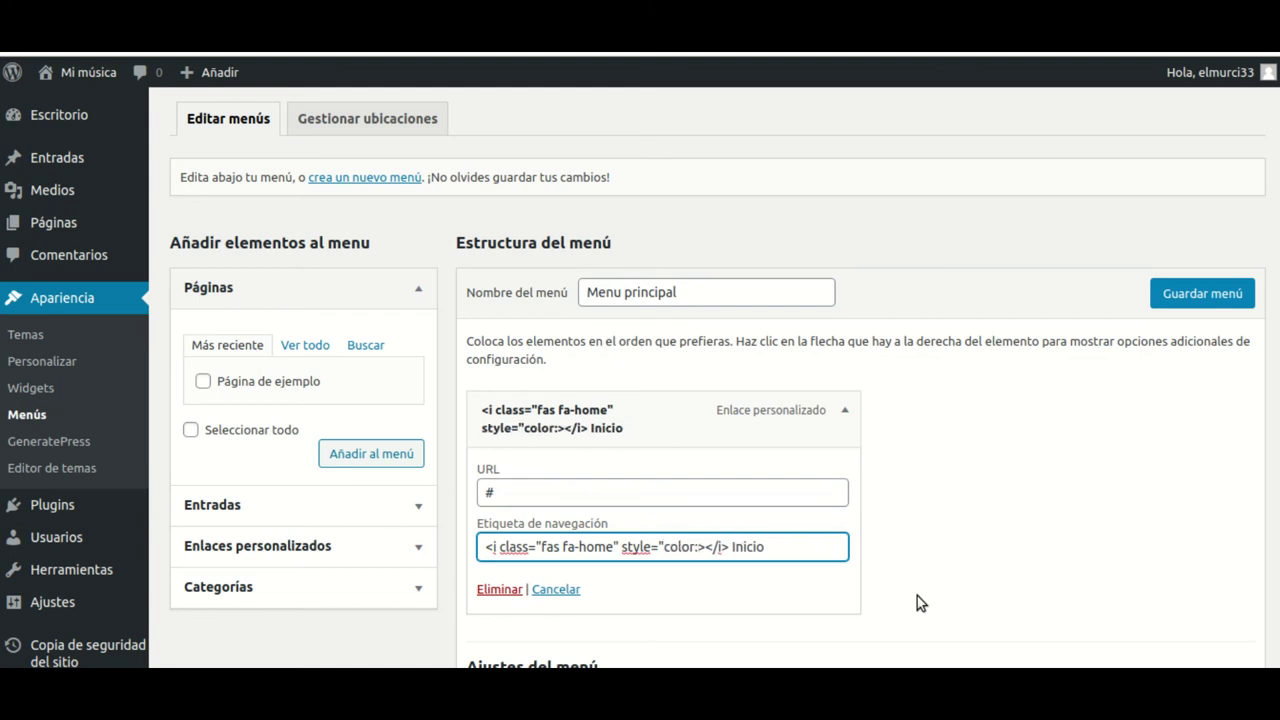
pyautogui.rightClick(700, 552)
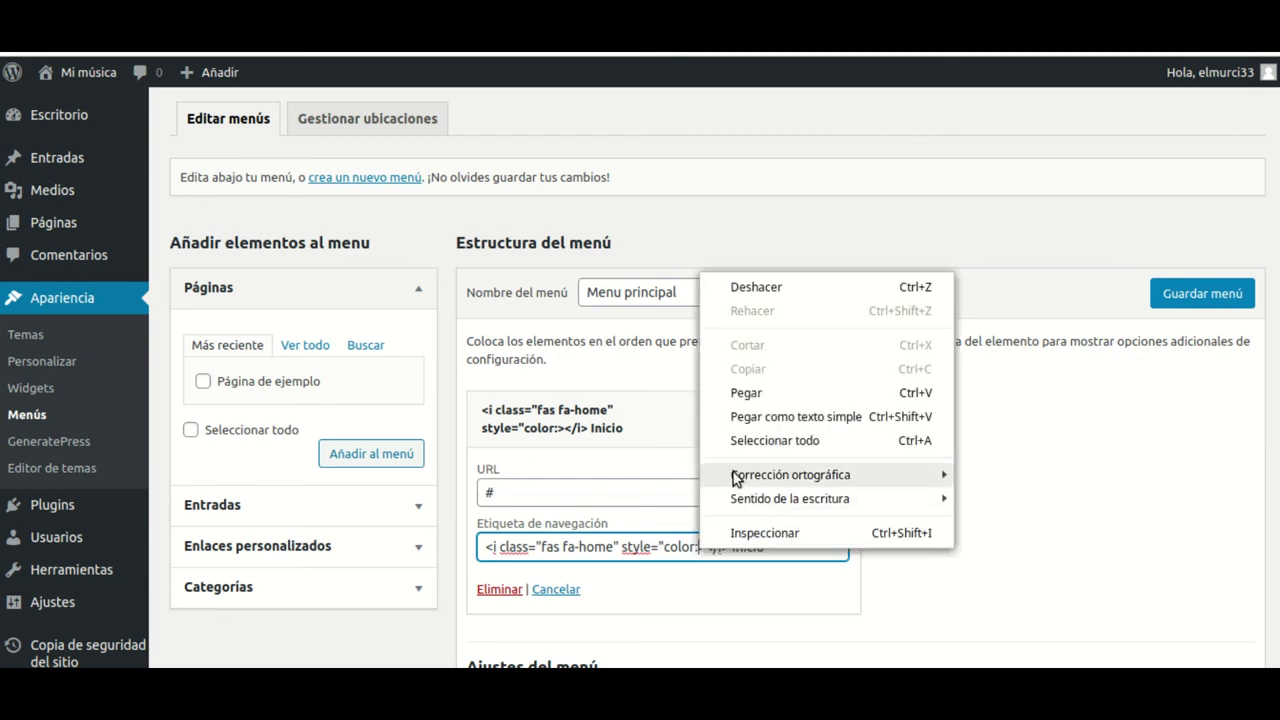
pyautogui.click(758, 395)
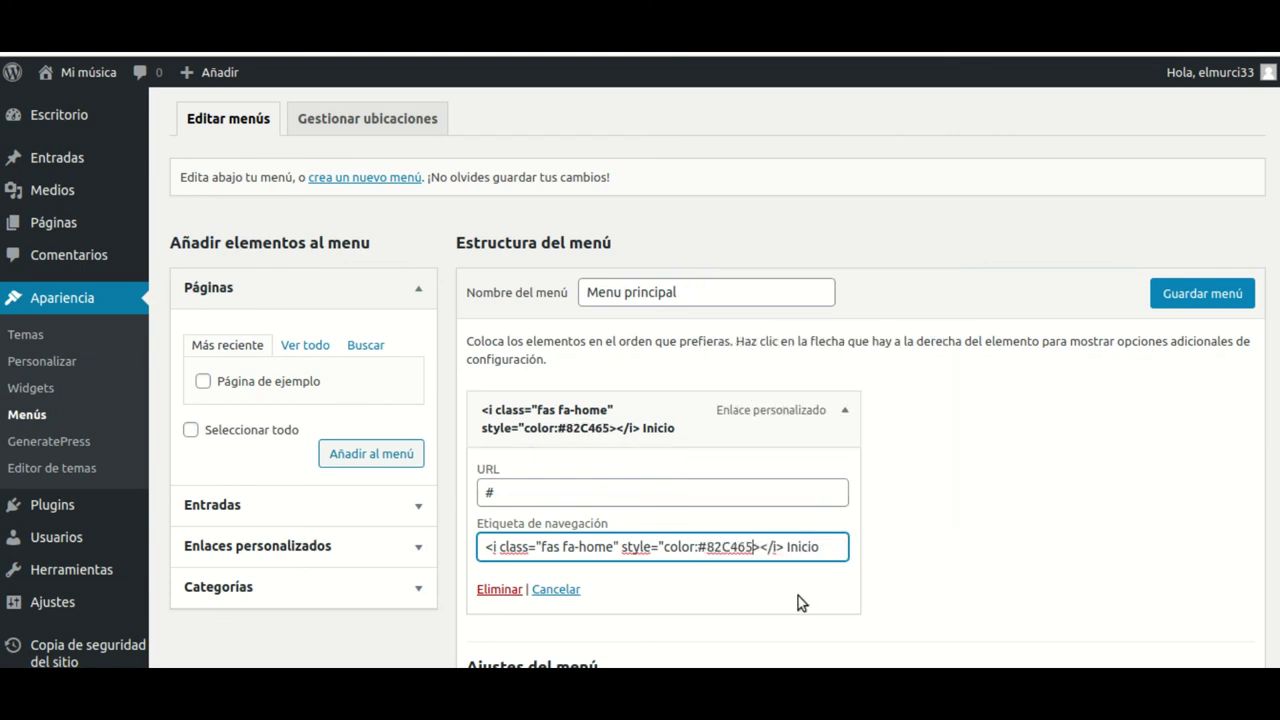
pyautogui.write(';"')
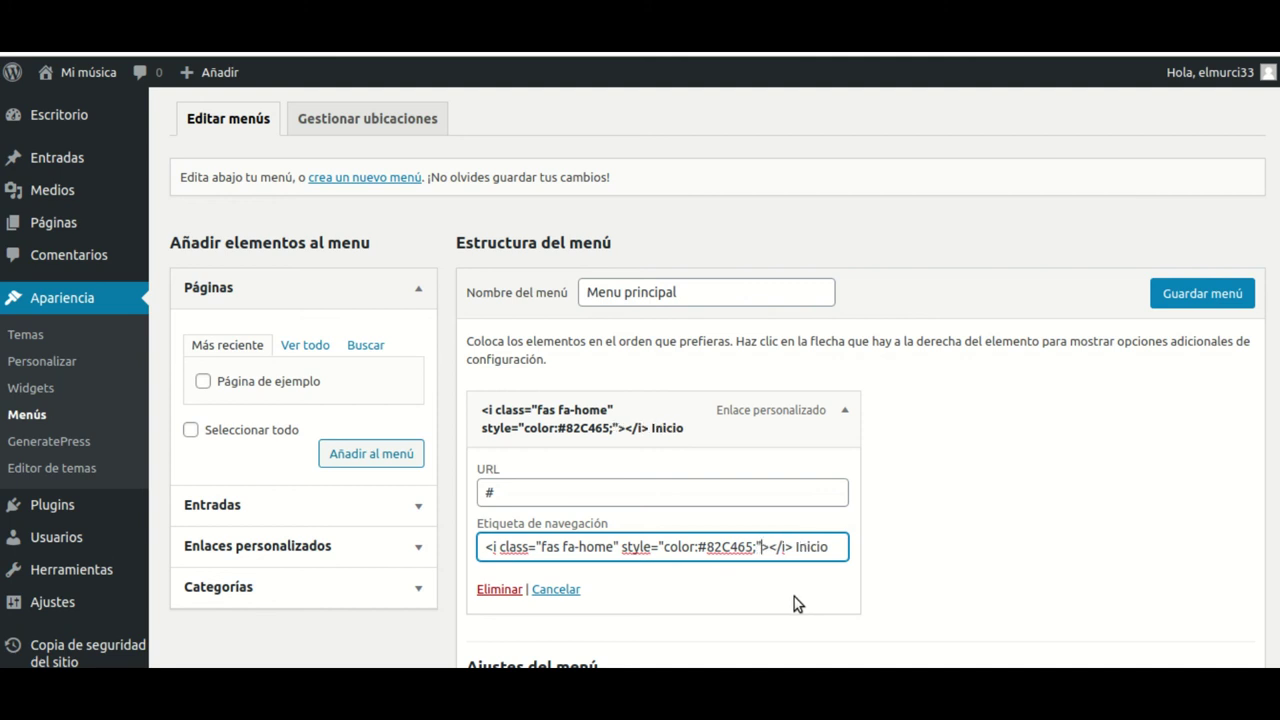
# Step: Save the menu and check the green home icon beside Inicio on the front page
pyautogui.click(1200, 296)
pyautogui.click(88, 72)
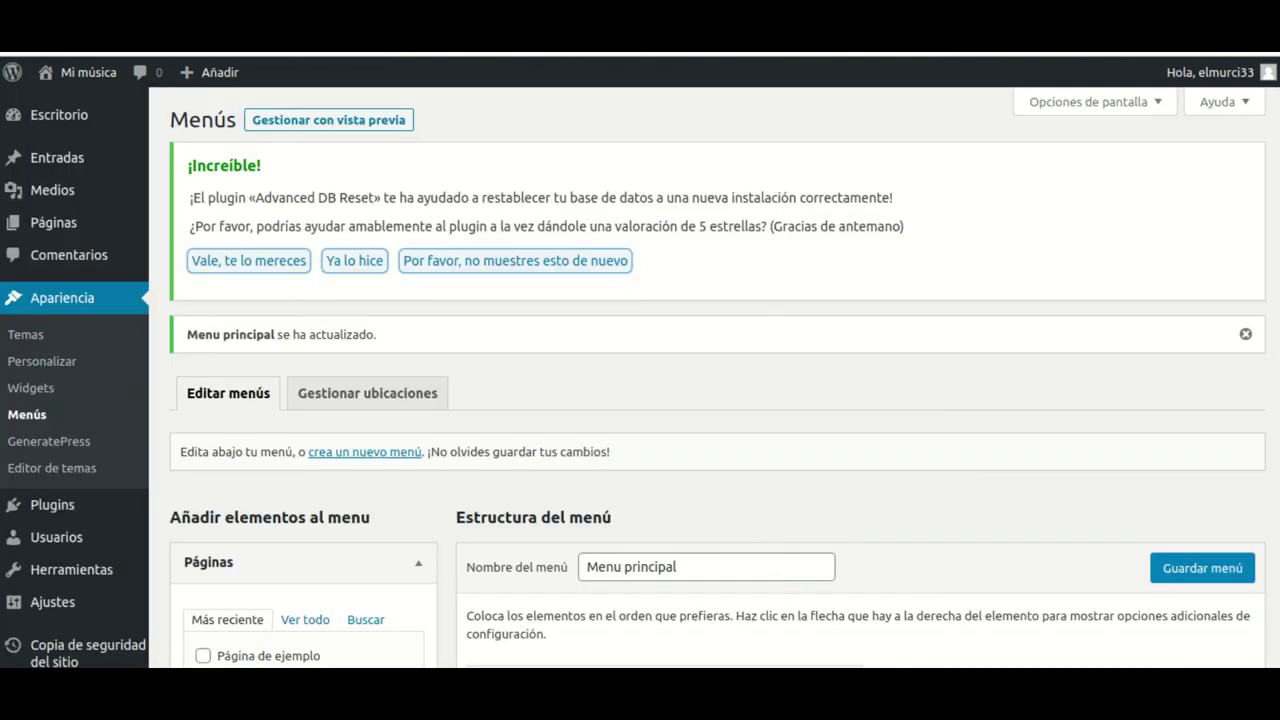
pyautogui.scroll(-3, 720, 437)
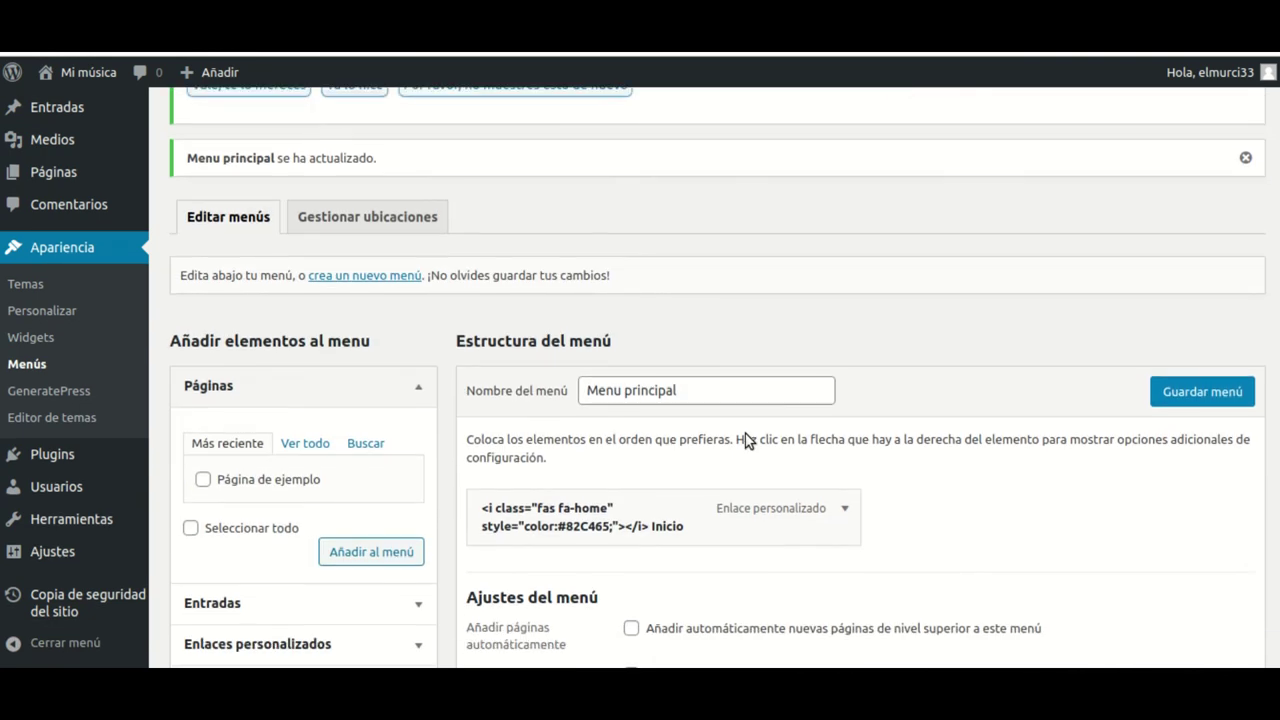
# Step: Add the fa-2x fa-lg classes after fa-home in the Inicio navigation label
pyautogui.click(845, 345)
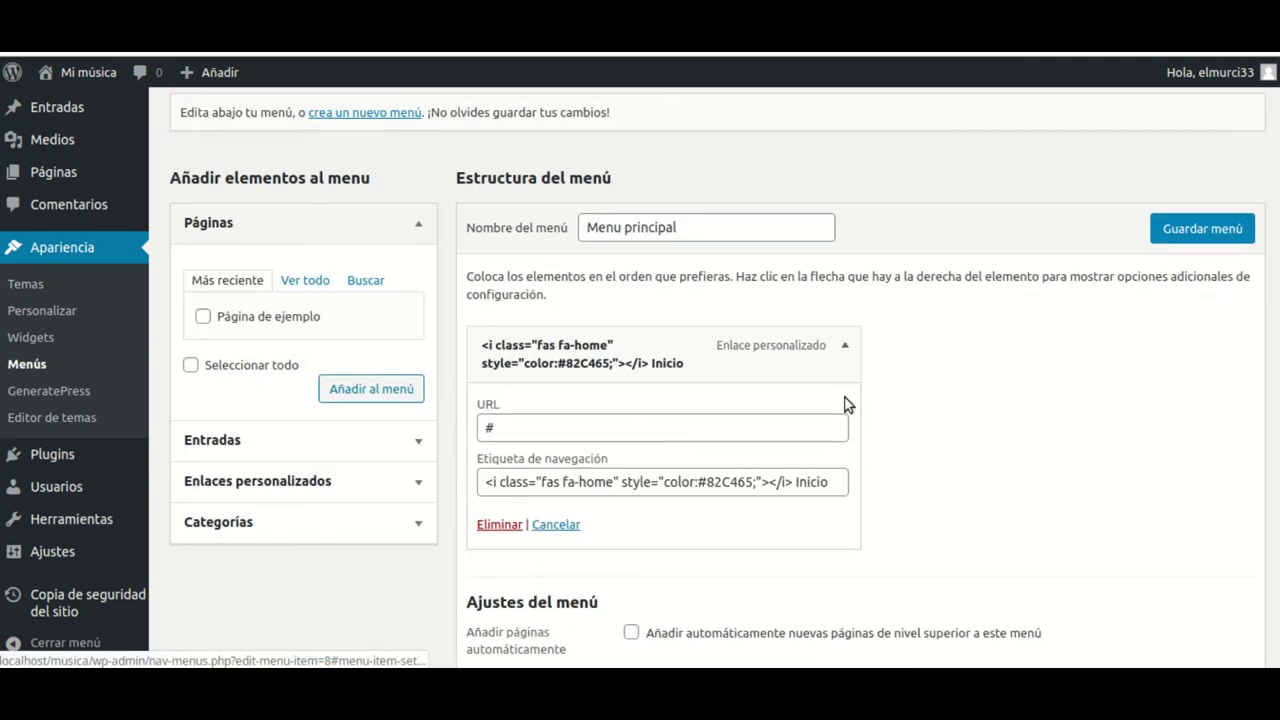
pyautogui.click(799, 485)
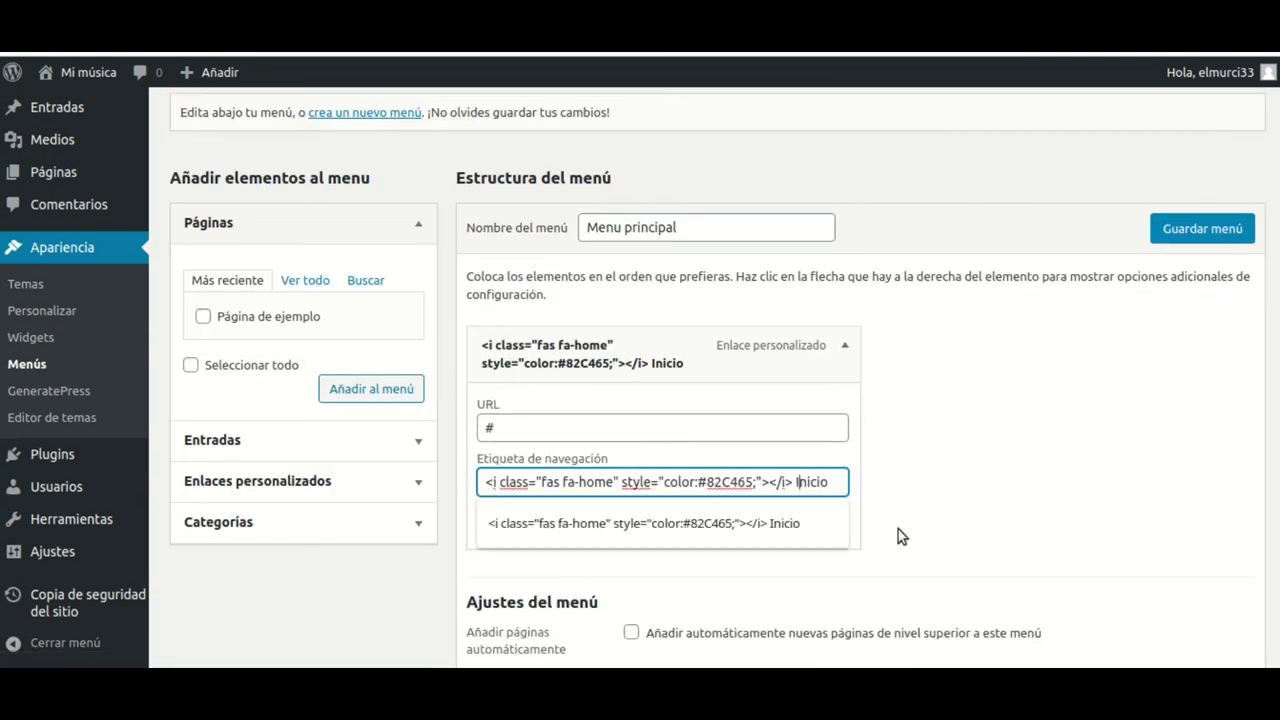
pyautogui.press('Left')
pyautogui.press('Left')
pyautogui.press('Left')
pyautogui.press('Left')
pyautogui.press('Left')
pyautogui.press('Left')
pyautogui.press('Left')
pyautogui.press('Left')
pyautogui.press('Left')
pyautogui.press('Left')
pyautogui.press('Left')
pyautogui.press('Left')
pyautogui.press('Left')
pyautogui.press('Left')
pyautogui.press('Left')
pyautogui.press('Left')
pyautogui.press('Left')
pyautogui.press('Left')
pyautogui.press('Left')
pyautogui.press('Left')
pyautogui.press('Left')
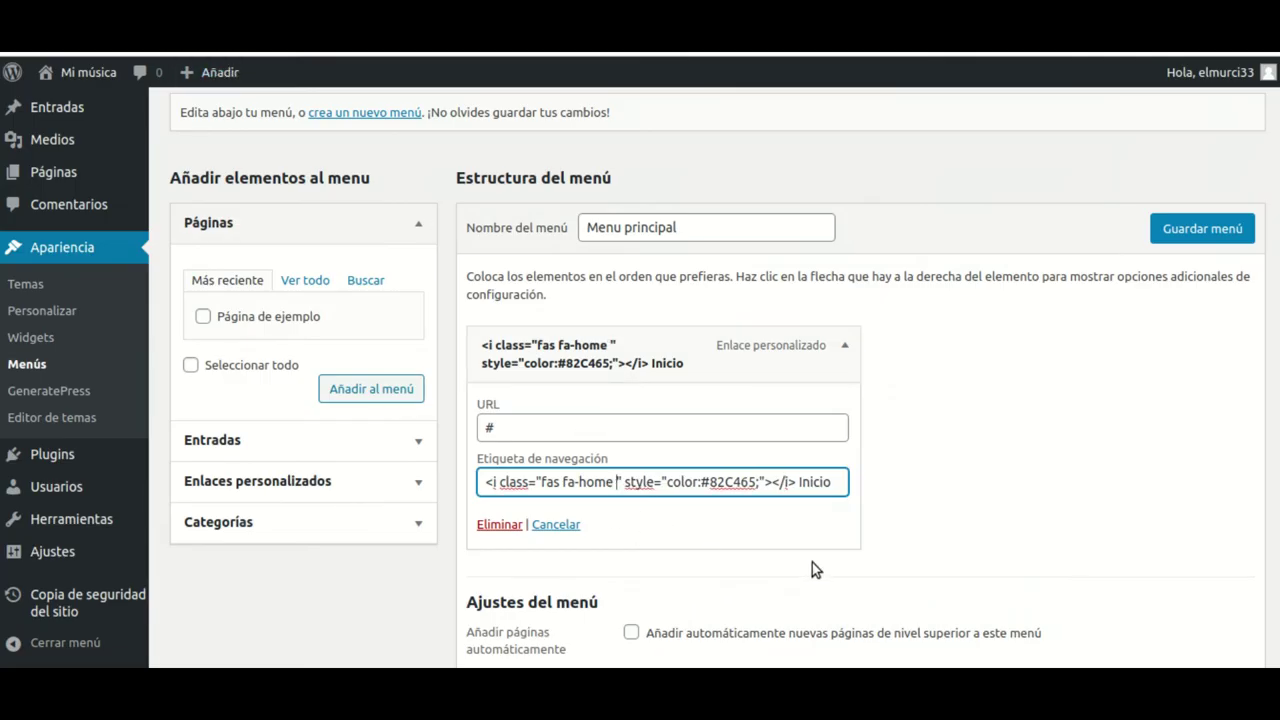
pyautogui.write('fa-')
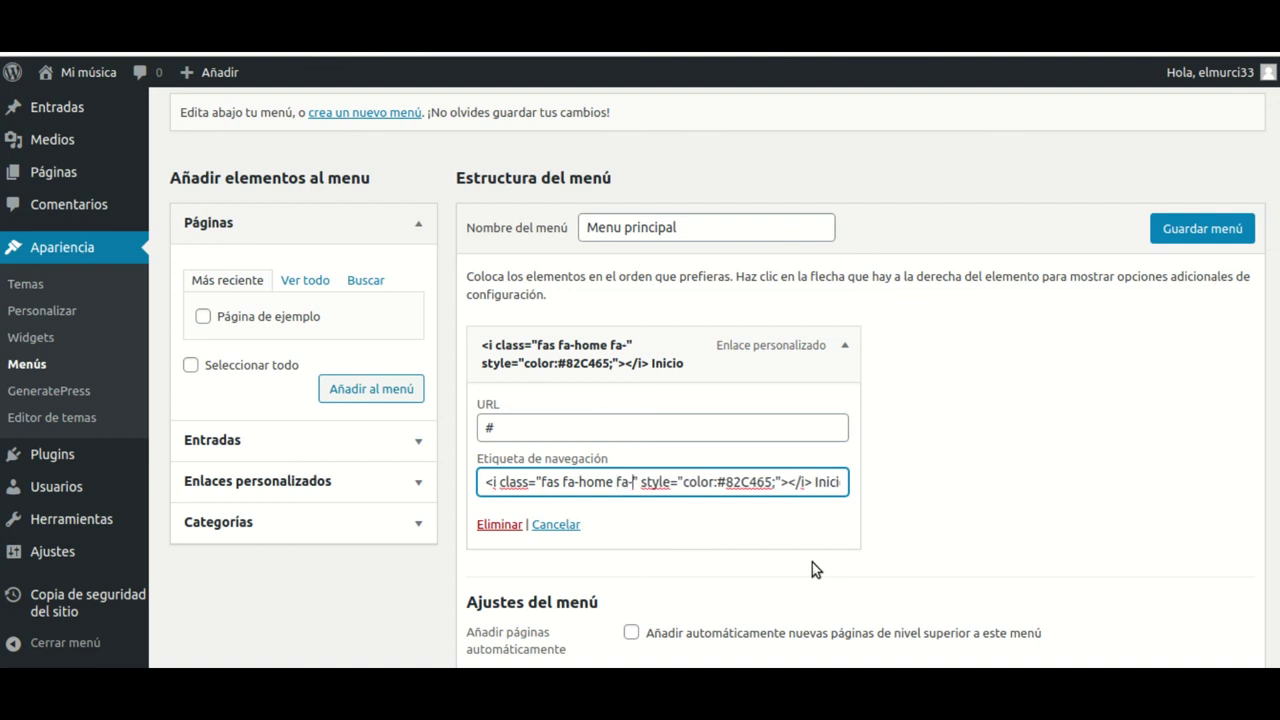
pyautogui.write('2x ')
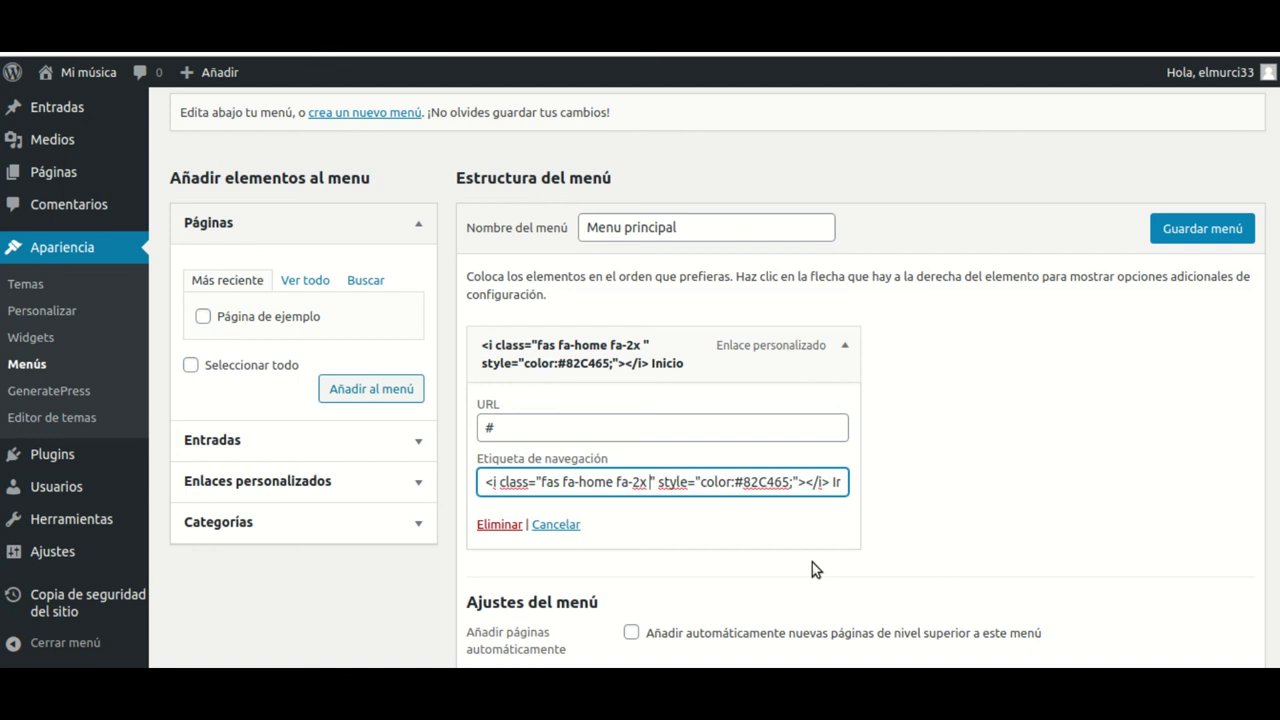
pyautogui.write('fa-lg')
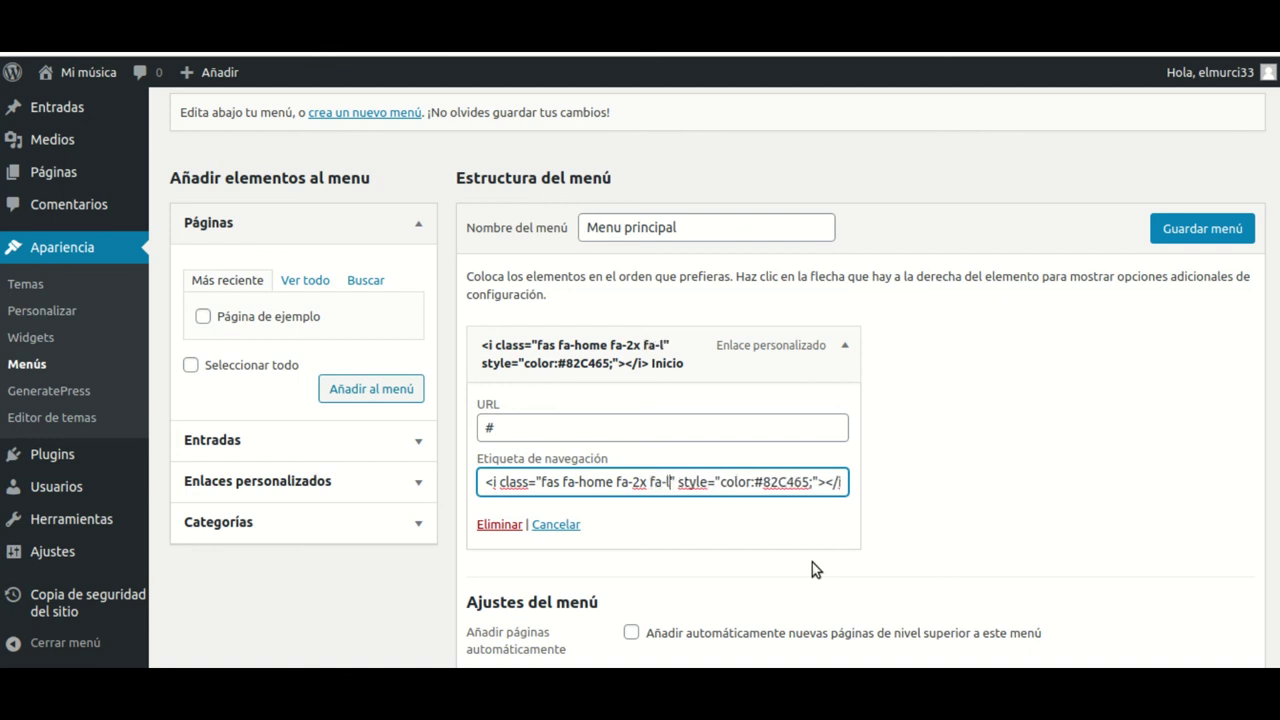
# Step: Save Menu principal and view the Mi música site with the enlarged green icon
pyautogui.click(1184, 231)
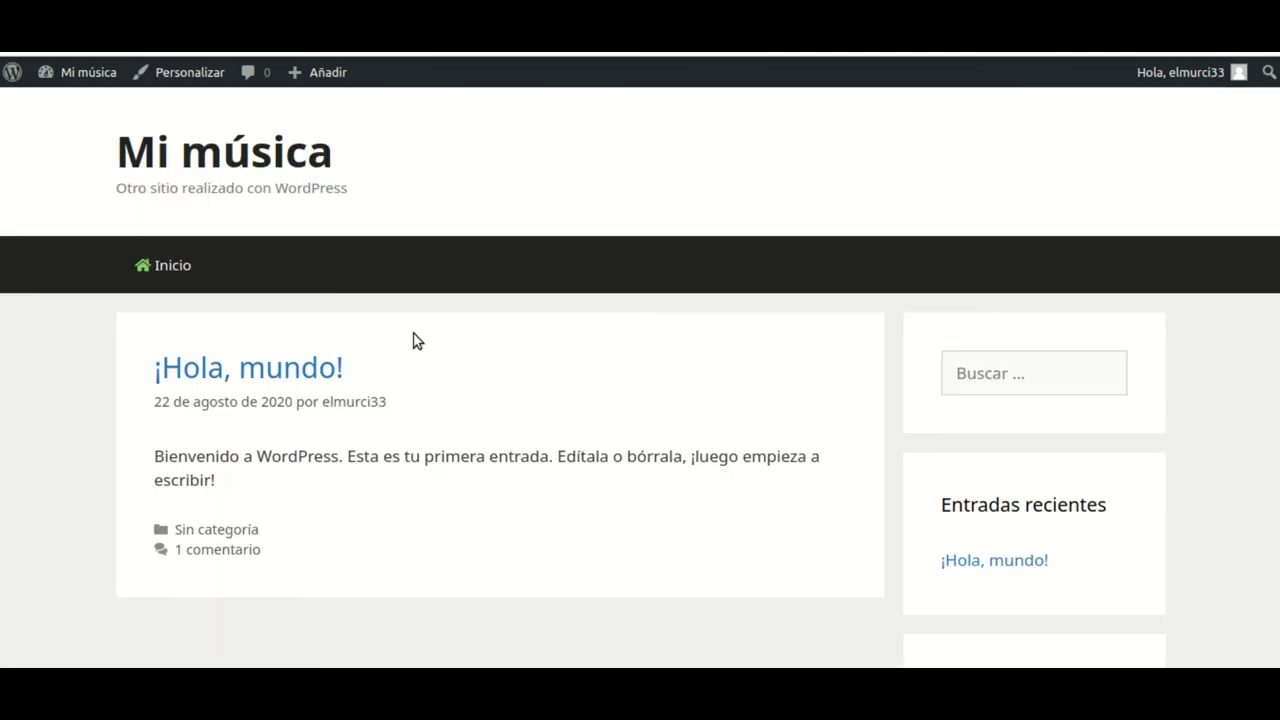
pyautogui.click(80, 72)
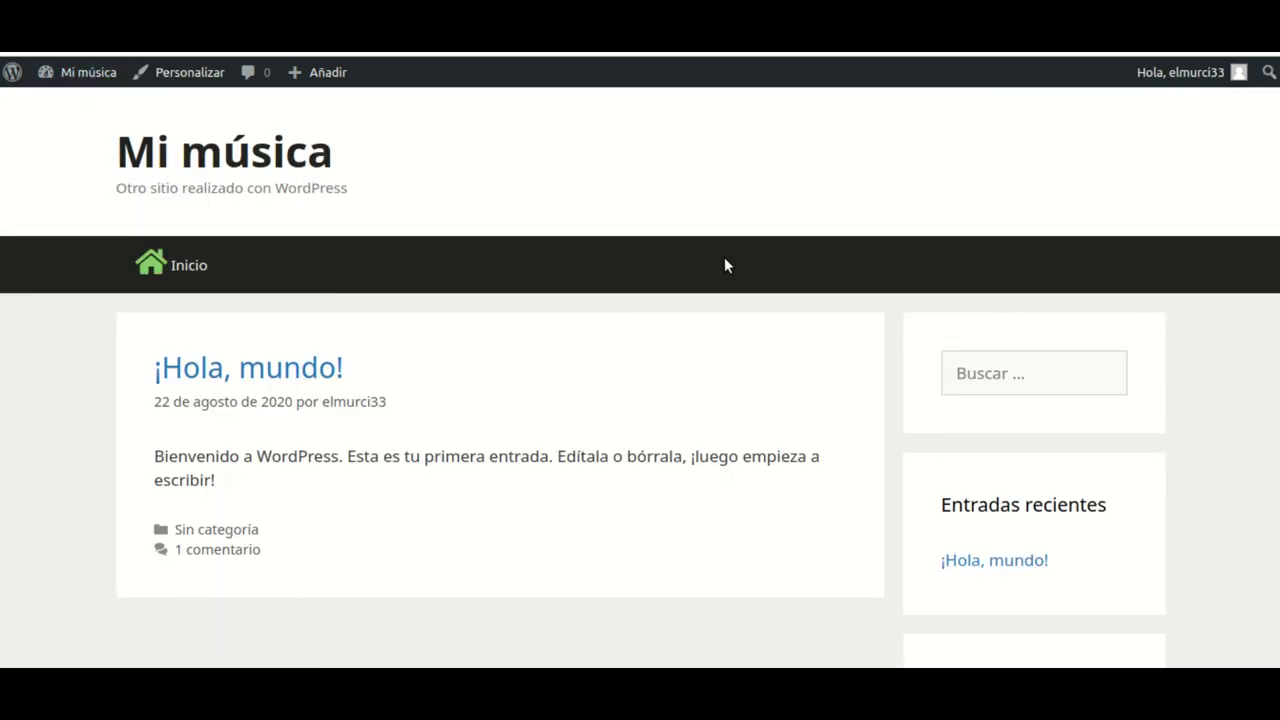